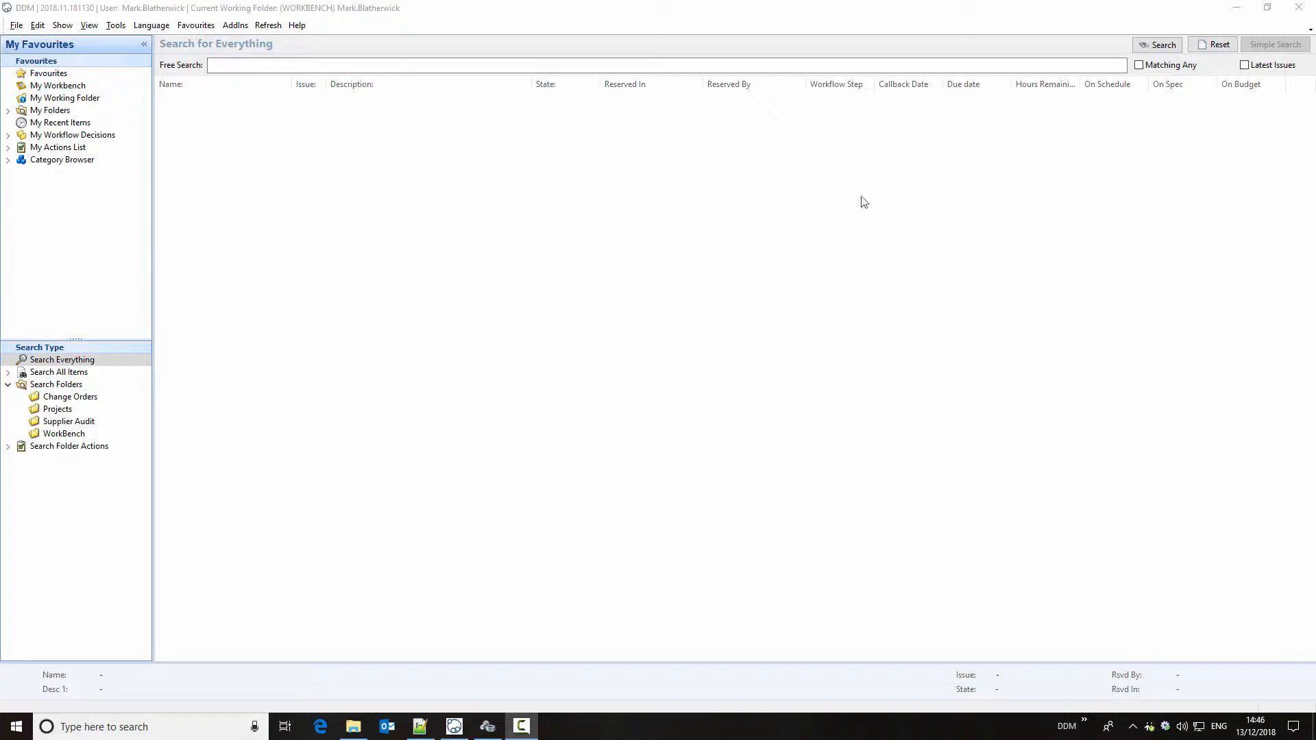
Step: List the project folders and inspect the properties of the Pipe Fitting Test Unit project, PRJ-000005
click(71, 411)
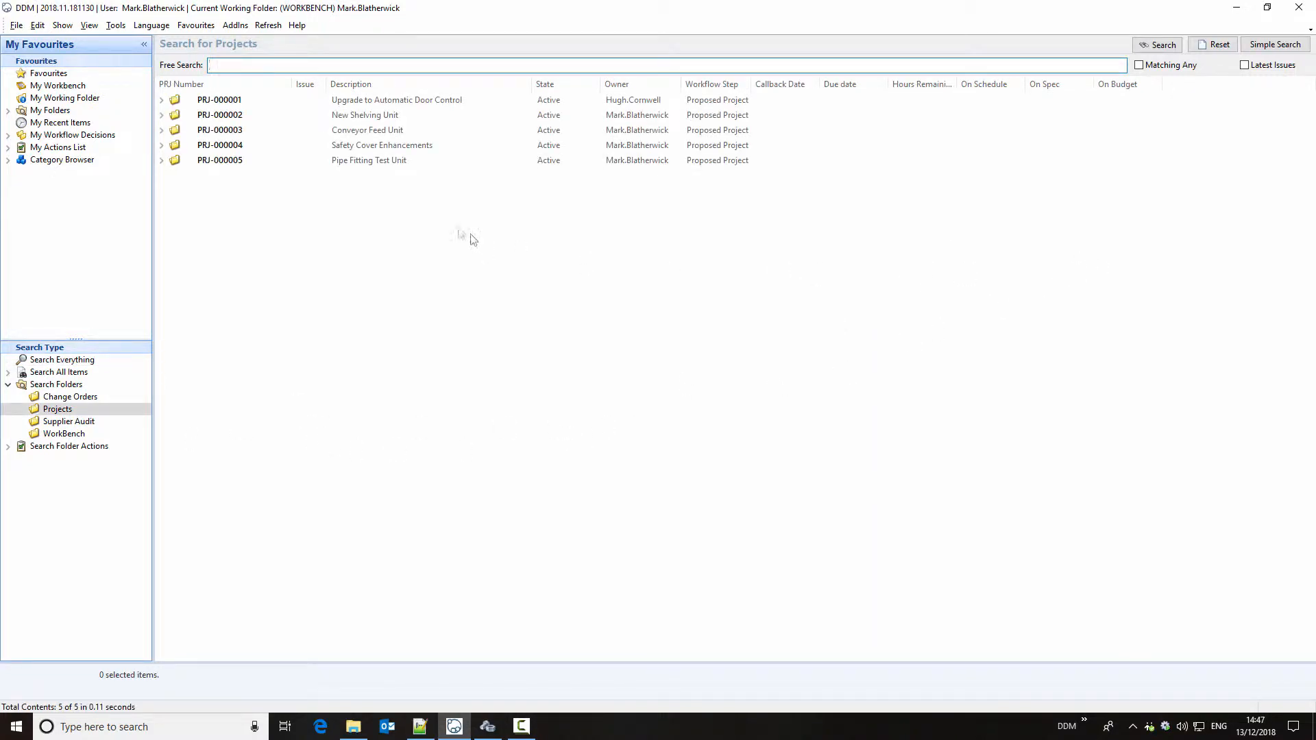
double_click(388, 163)
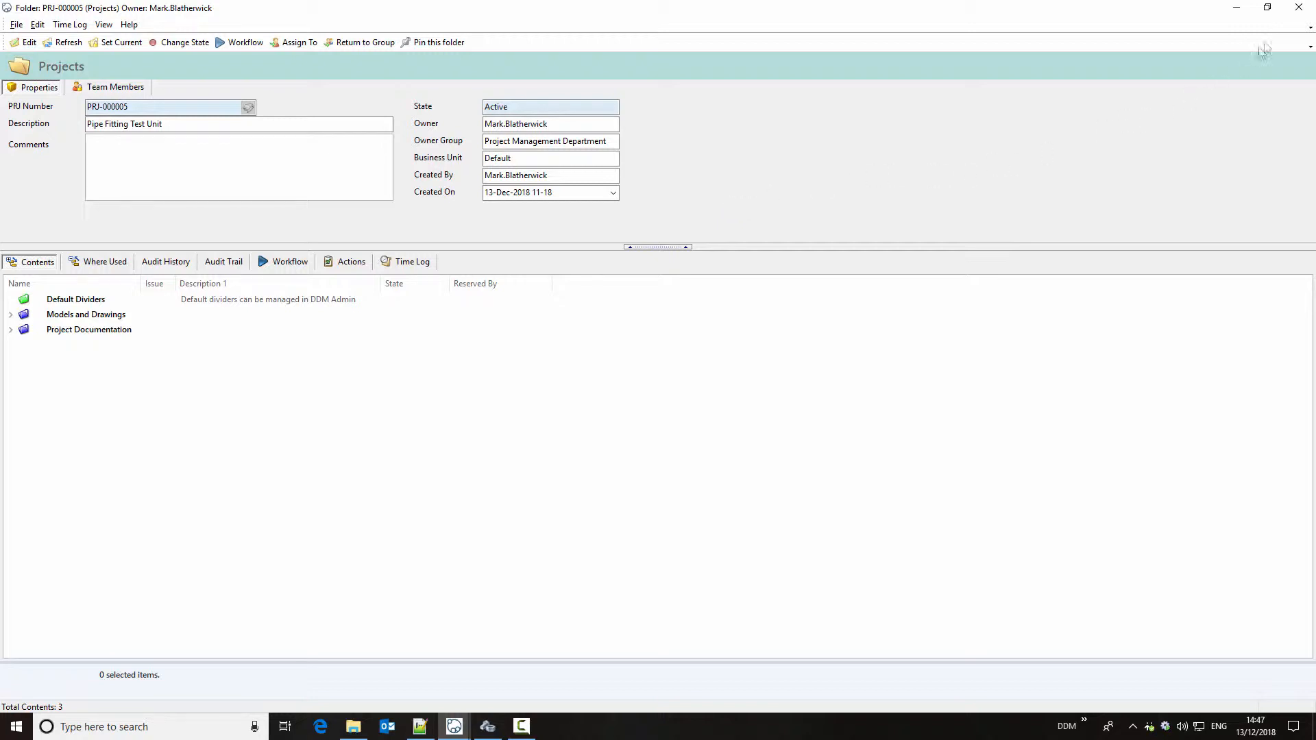
click(1297, 8)
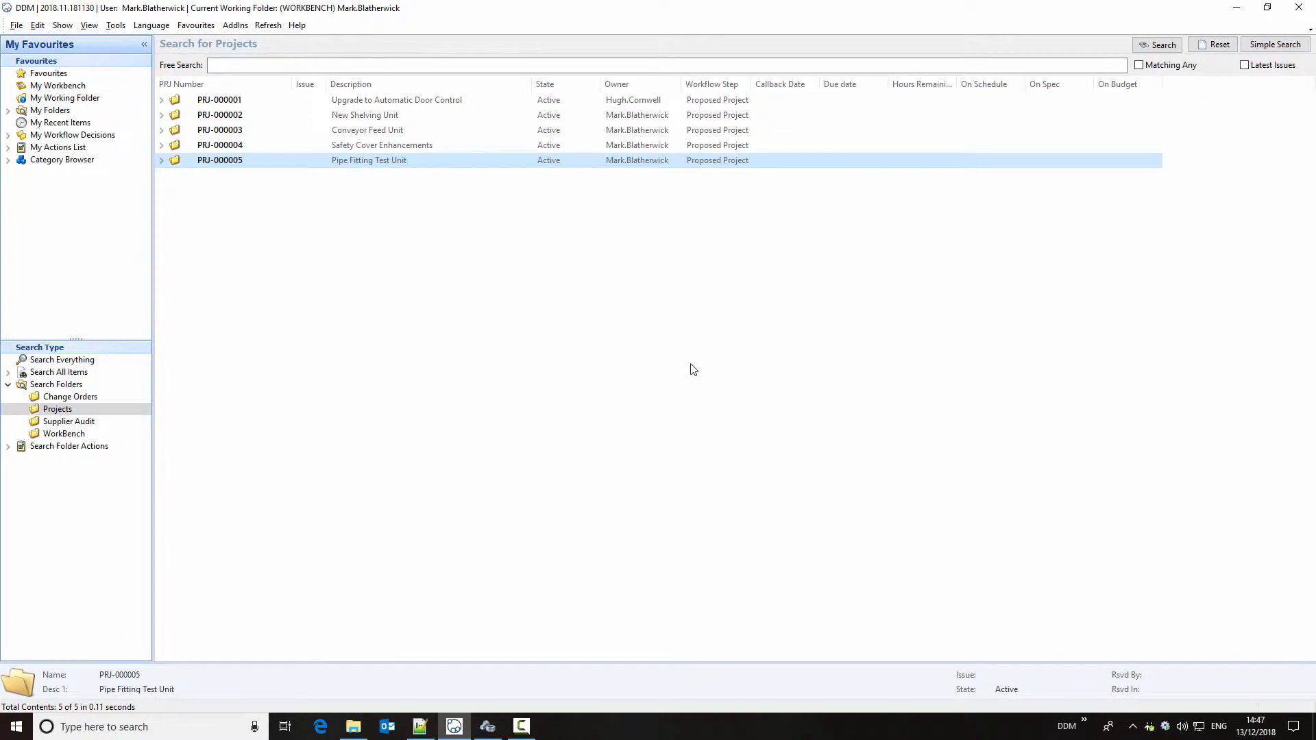
Step: Switch to DDM Administration and open the attributes of the Projects folder type for editing
click(487, 726)
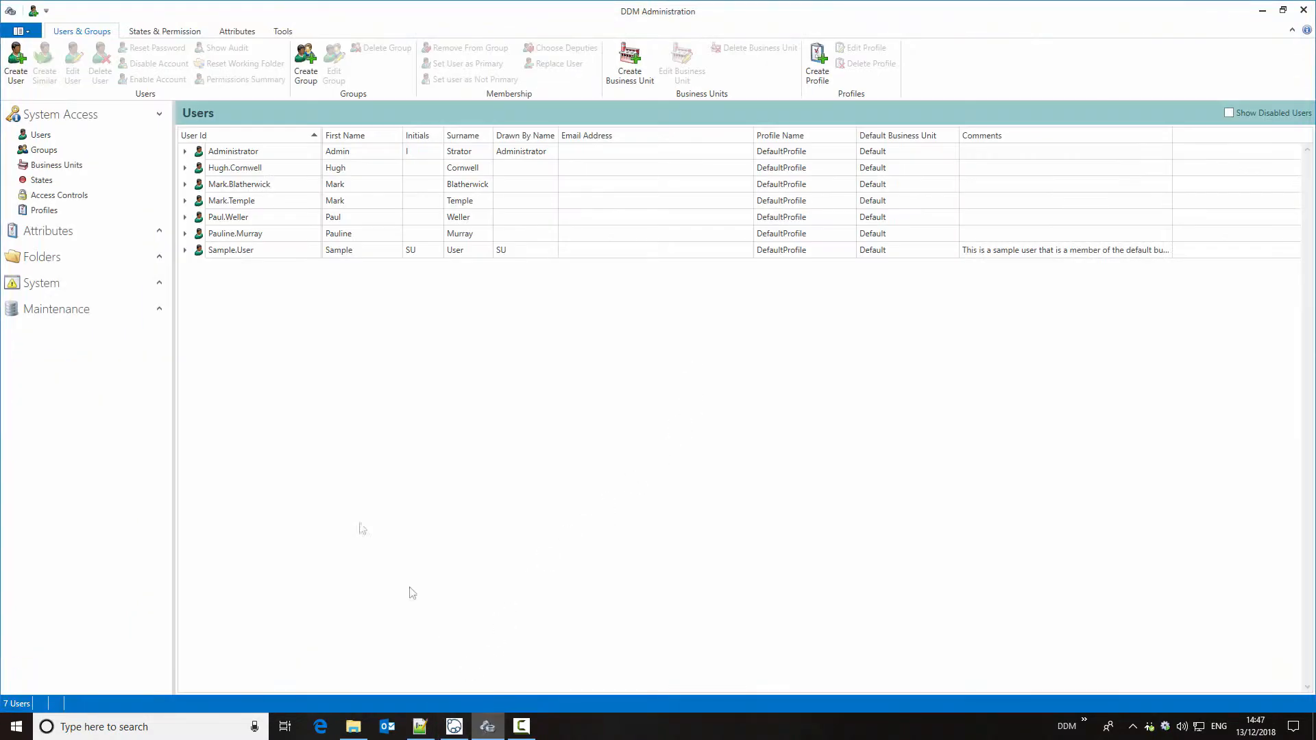
click(159, 258)
click(79, 279)
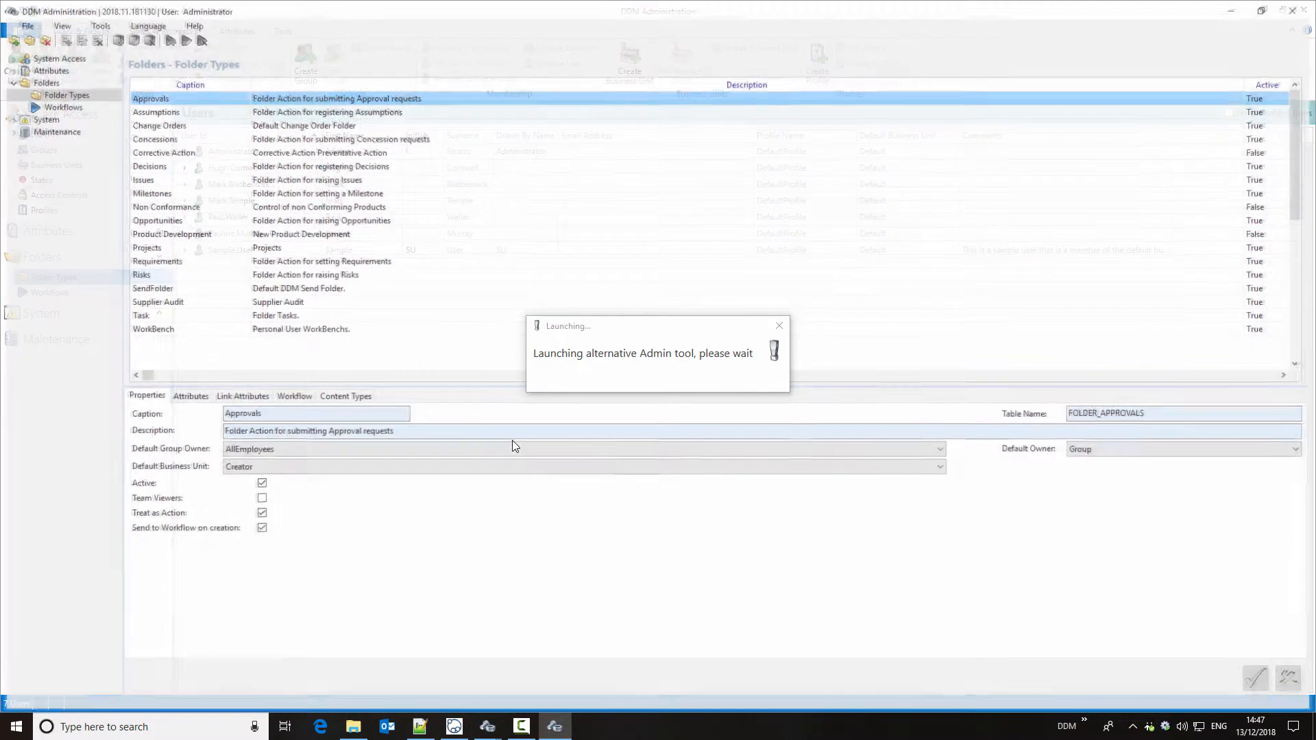
click(182, 247)
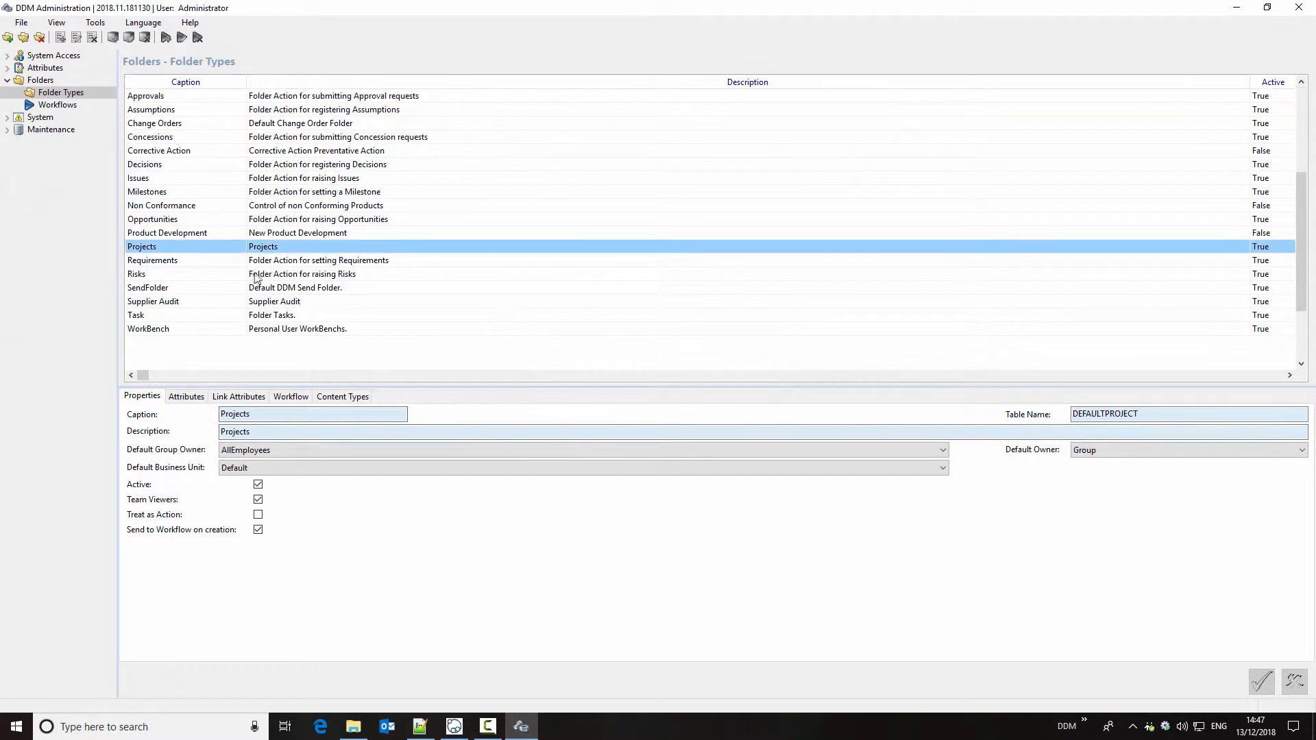
right_click(196, 246)
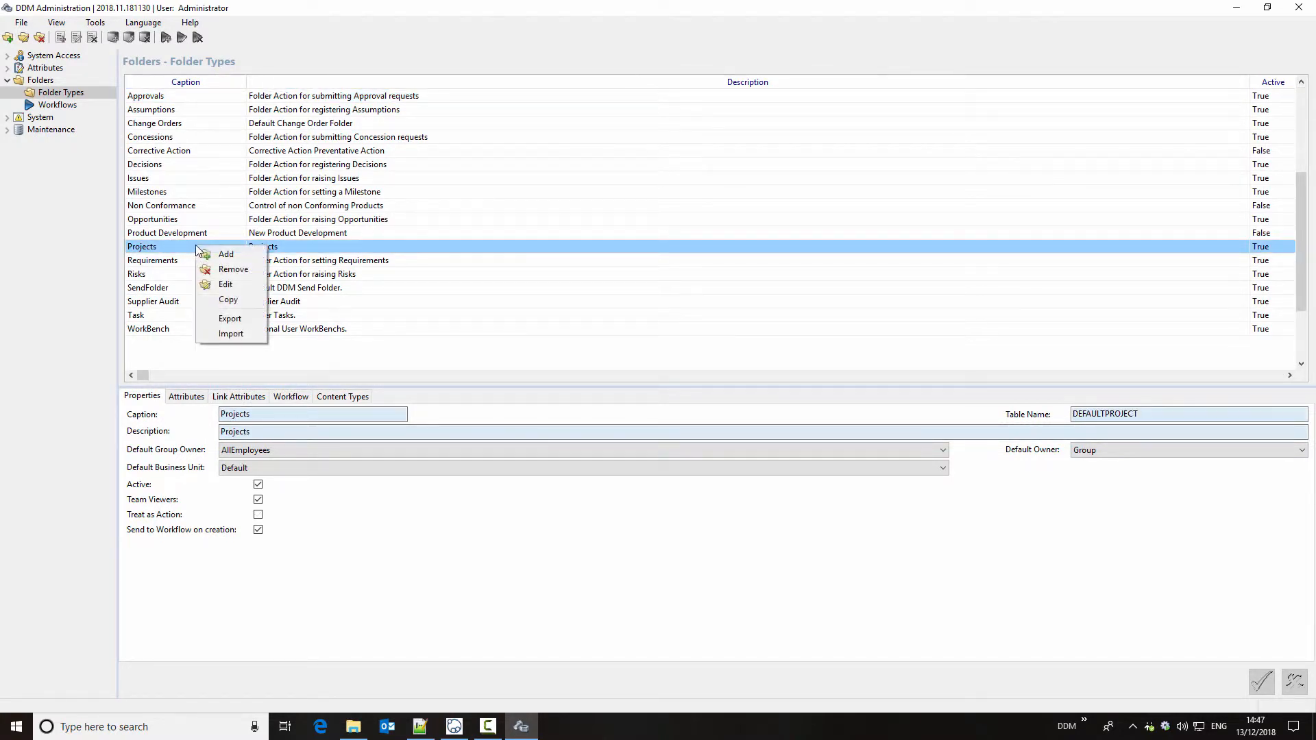
click(259, 285)
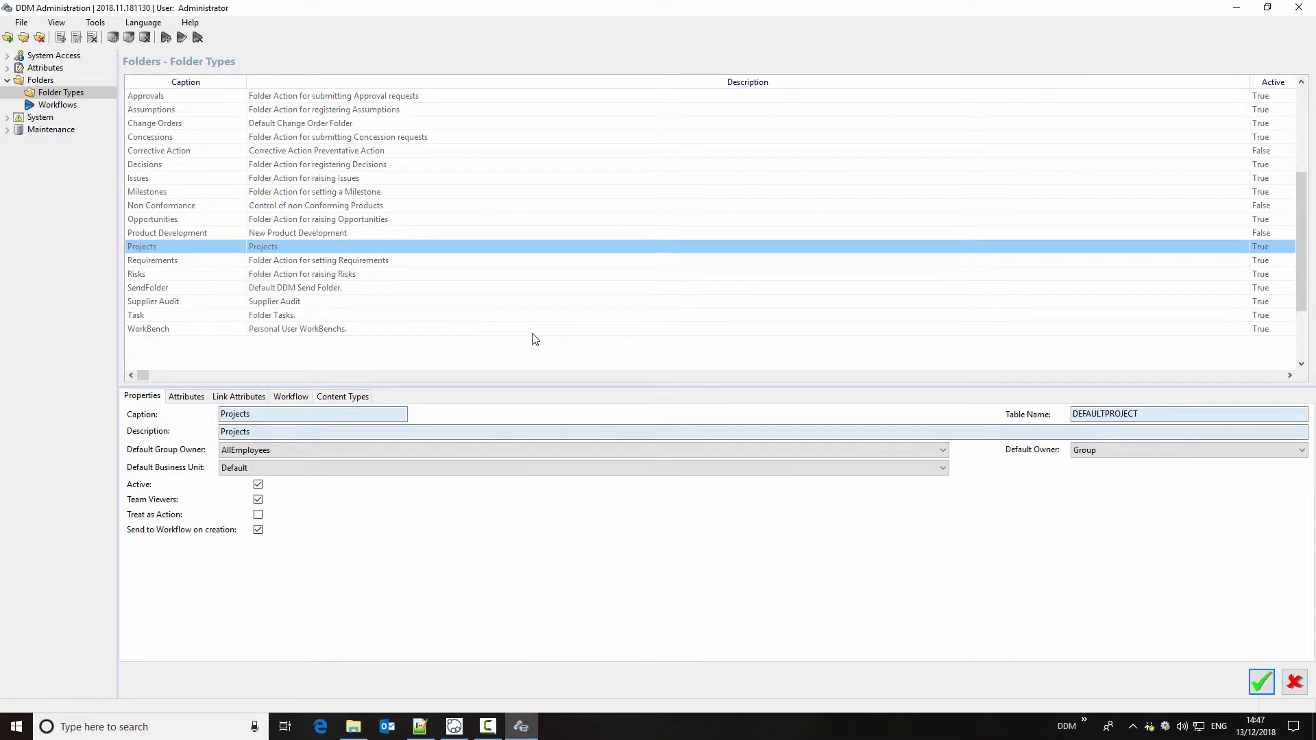
click(186, 397)
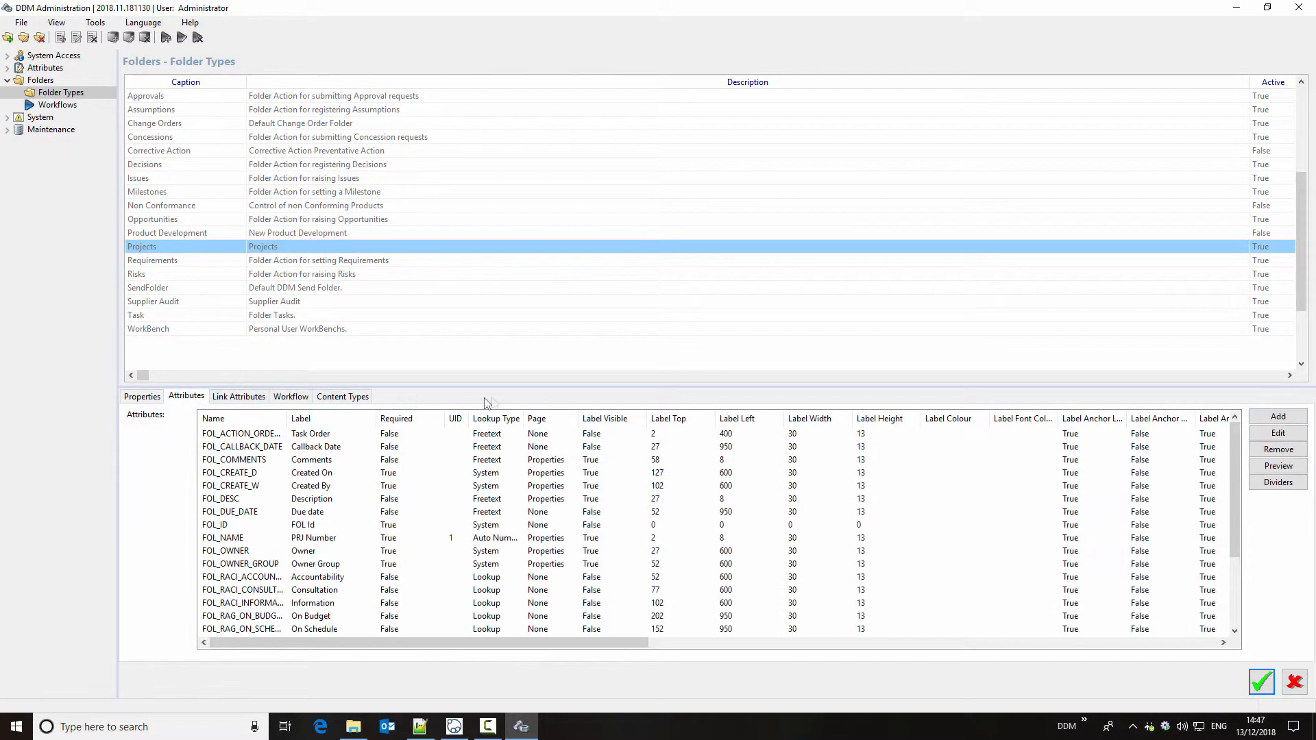
Step: Enlarge the attribute list, sort it by page, and preview the Projects folder layout
drag(493, 386, 493, 267)
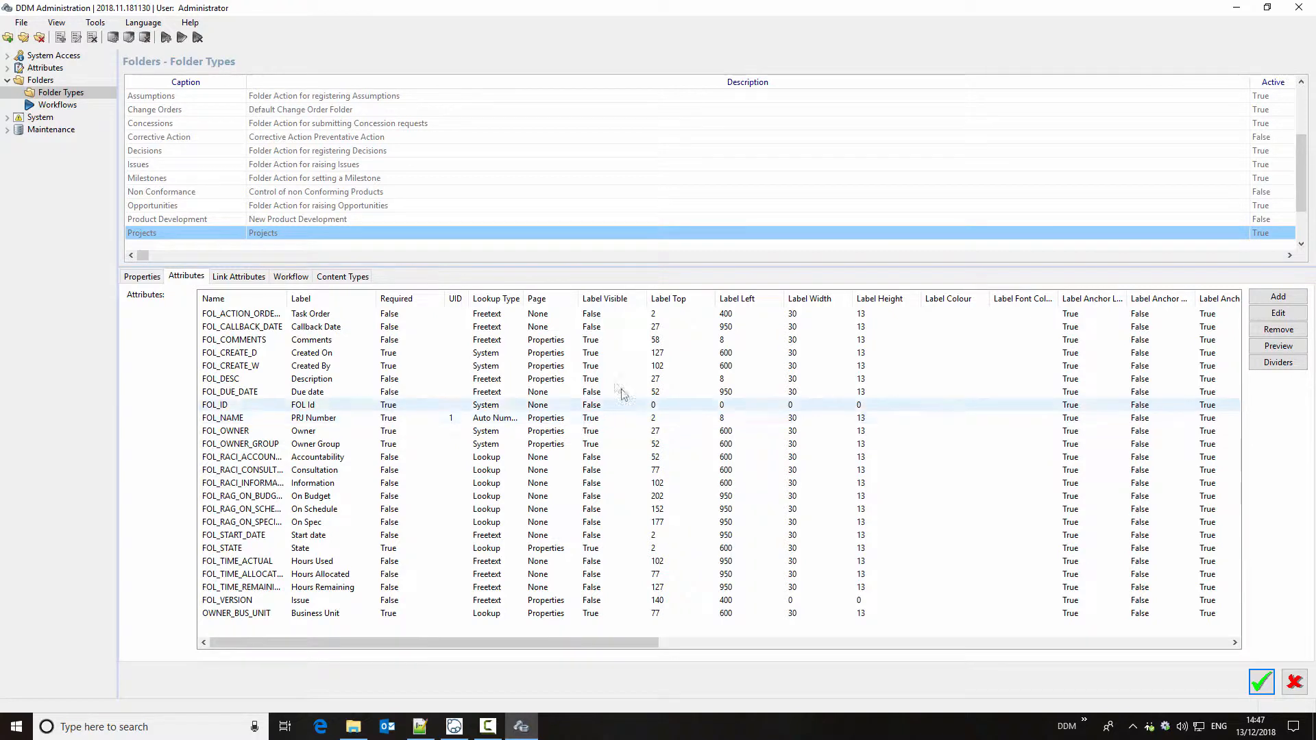
click(549, 302)
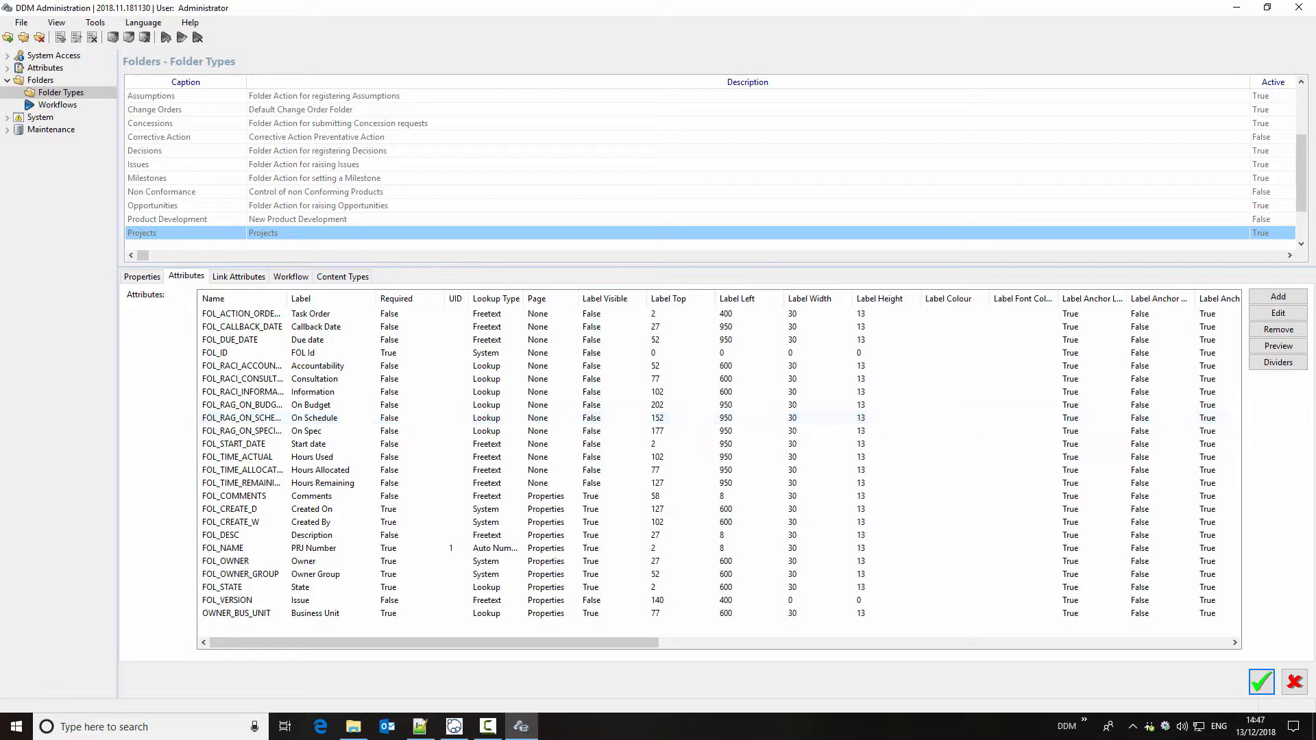
click(1278, 346)
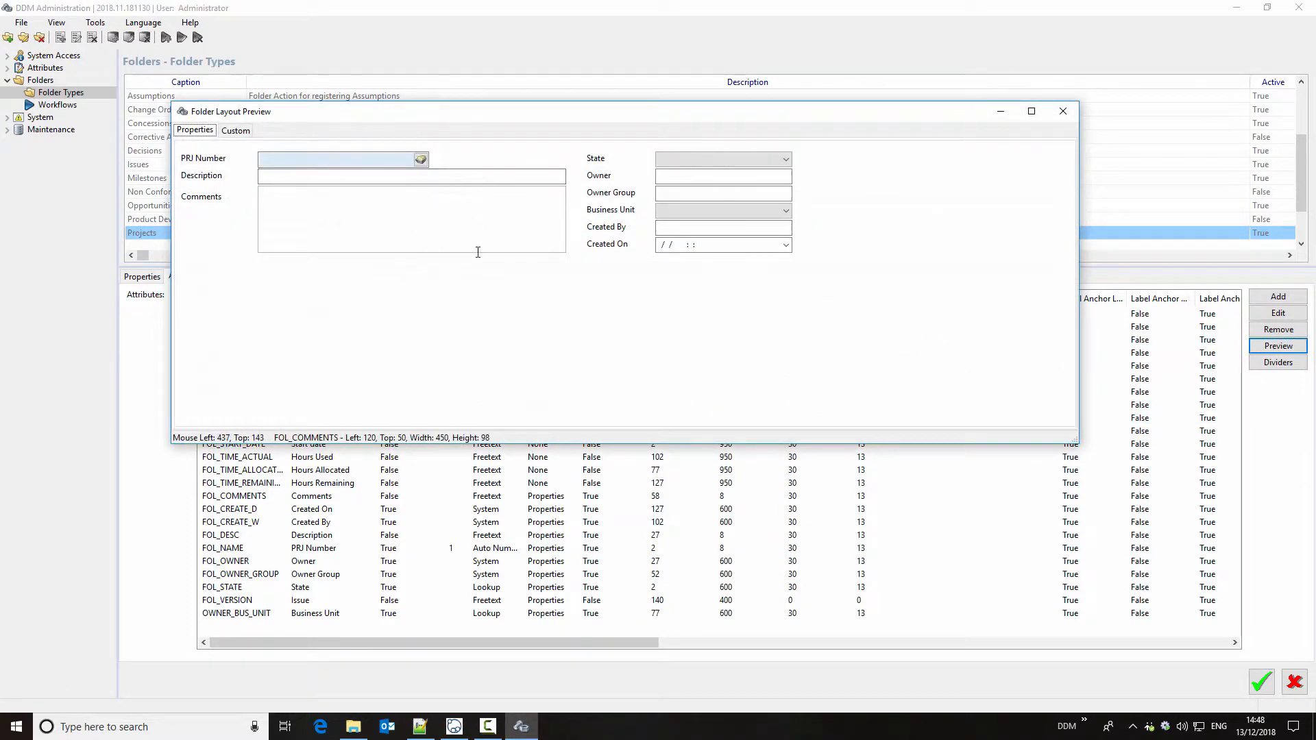
click(1062, 111)
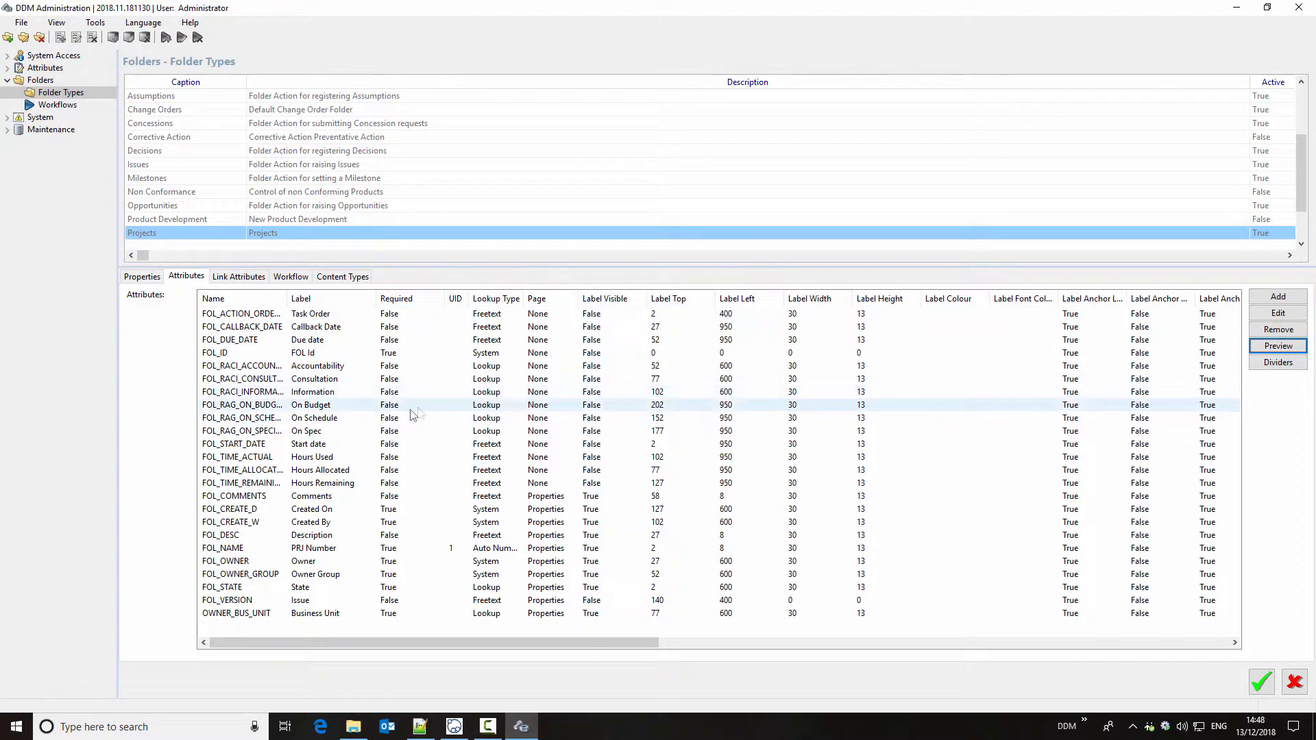
Step: Place the Callback Date attribute on the Properties page, make its field and label visible, and check the layout preview
double_click(352, 326)
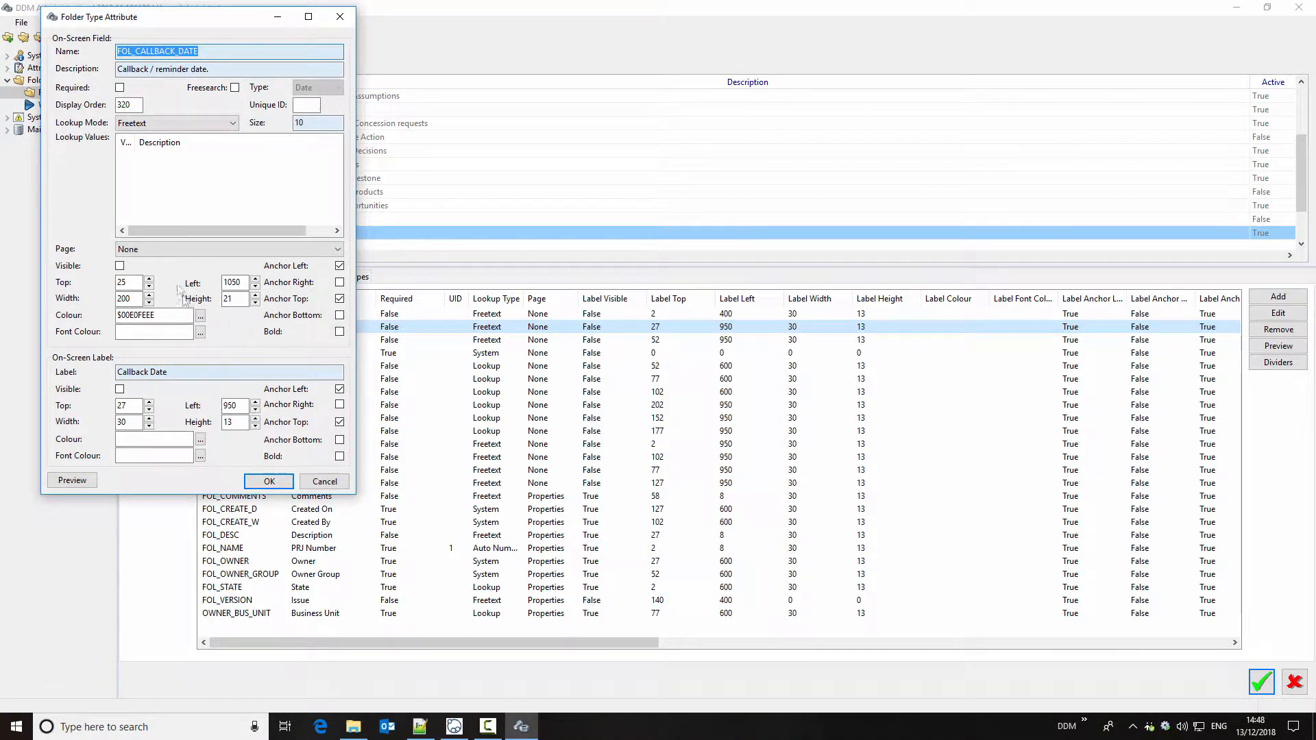
click(174, 250)
click(176, 263)
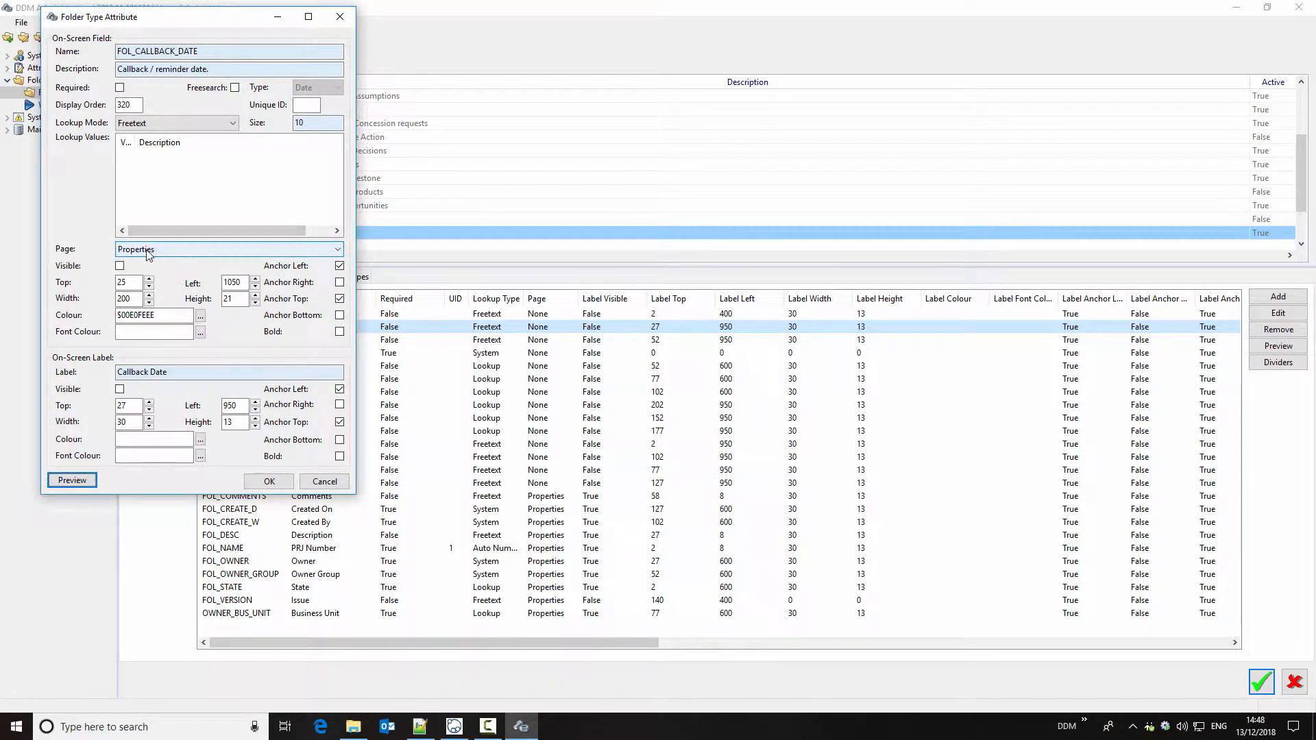
click(120, 265)
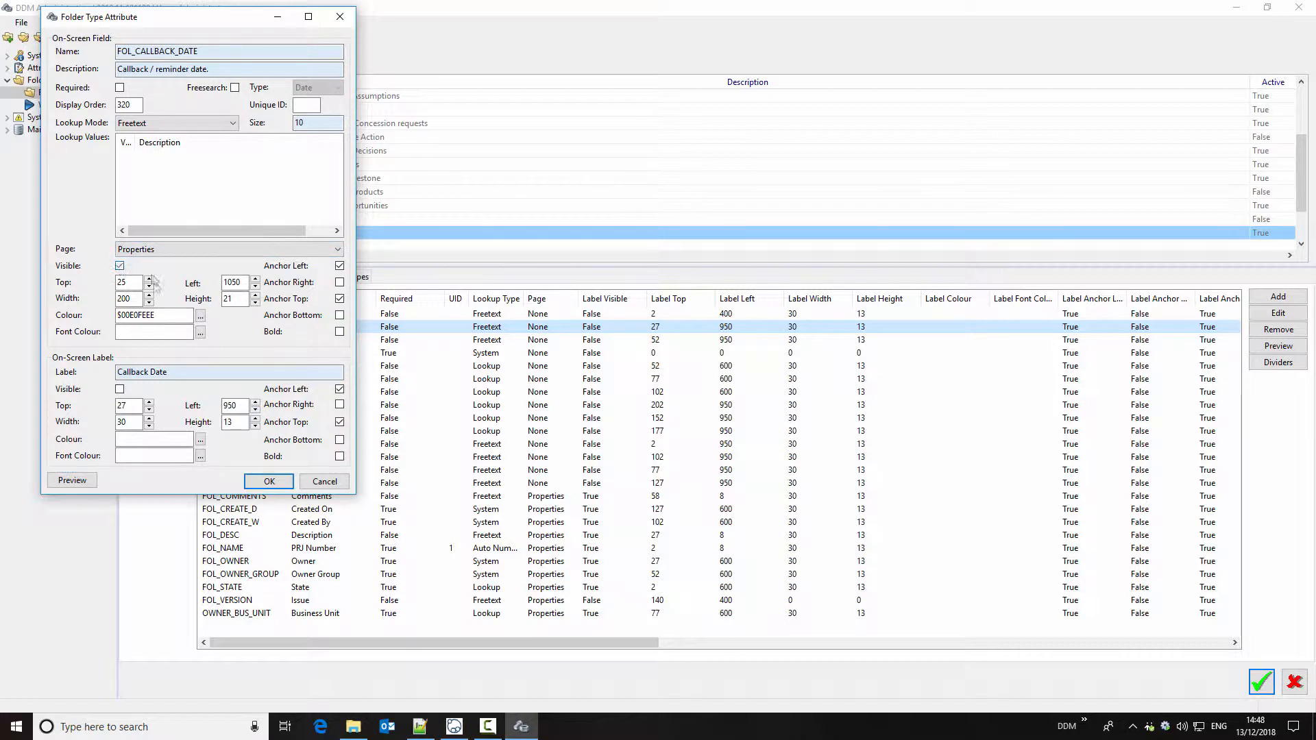
click(121, 389)
click(72, 480)
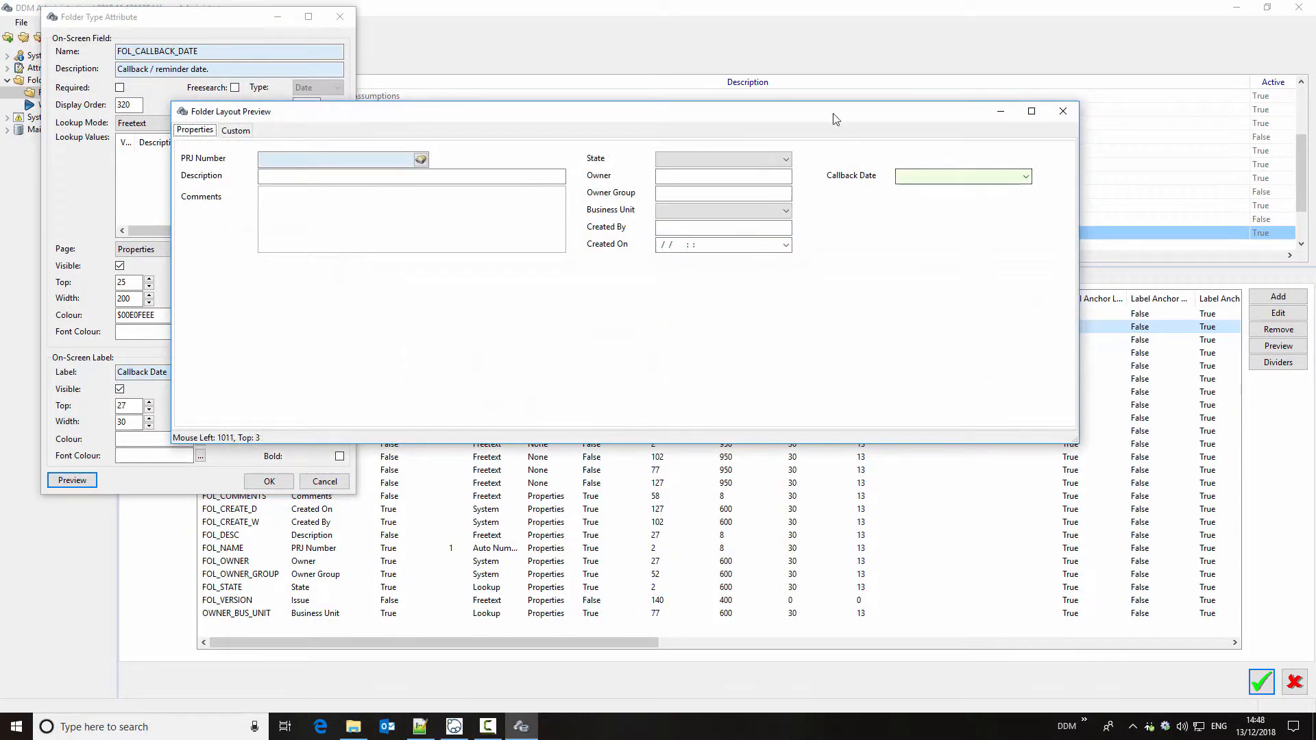
drag(834, 117, 1024, 118)
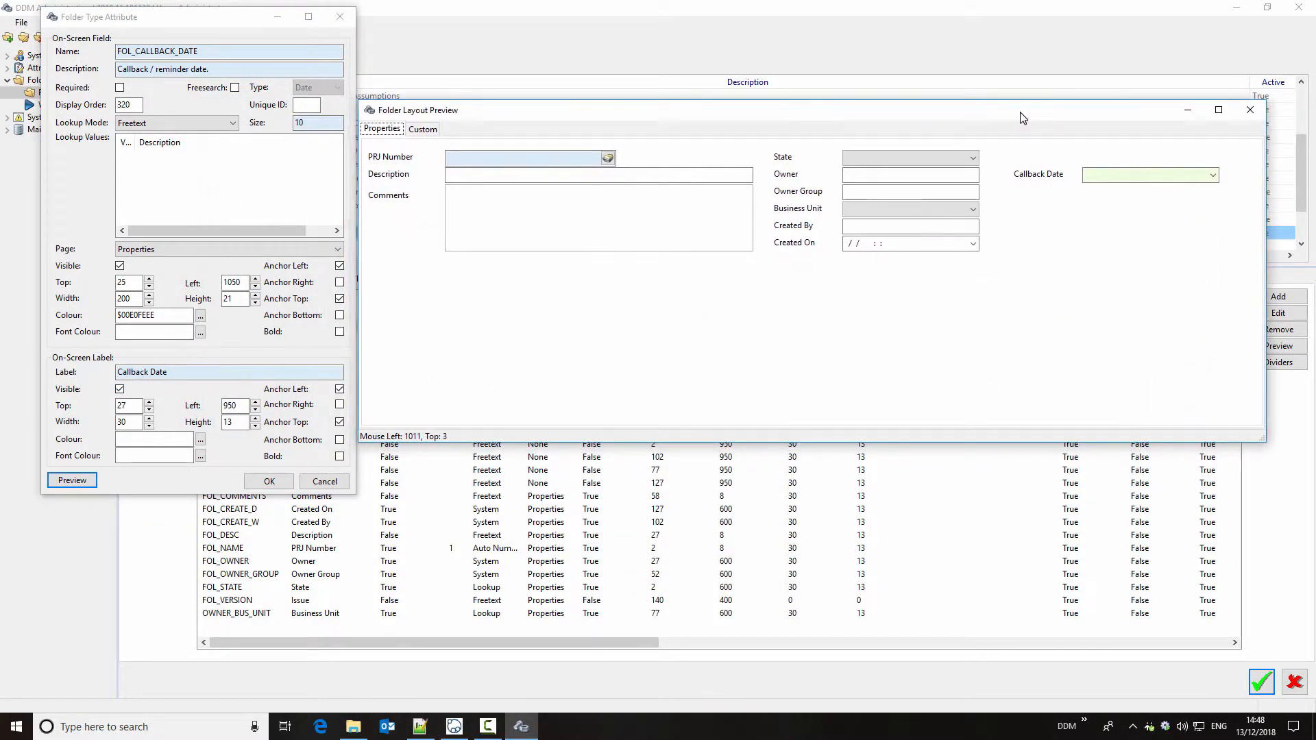
click(269, 481)
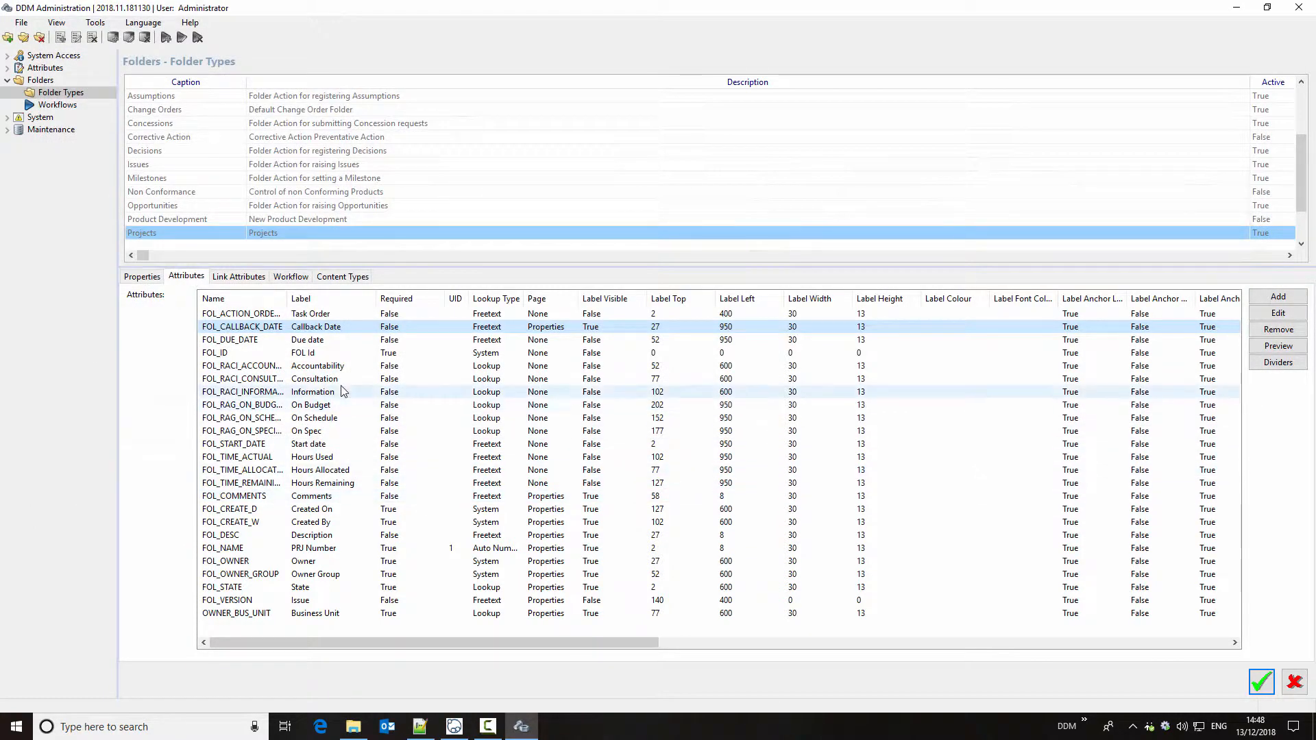
Step: Place the Due date attribute on the Properties page and make both its field and label visible
double_click(307, 340)
click(193, 250)
click(122, 269)
click(119, 266)
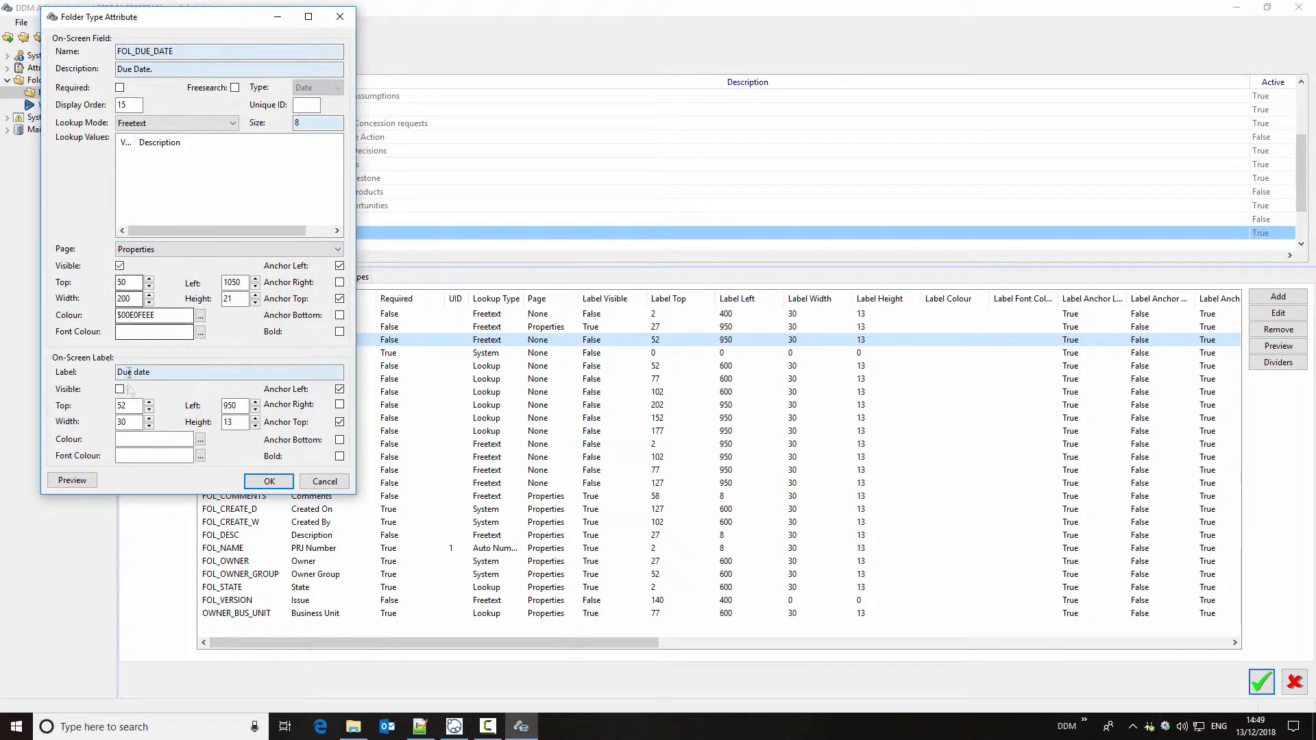
click(120, 390)
click(268, 482)
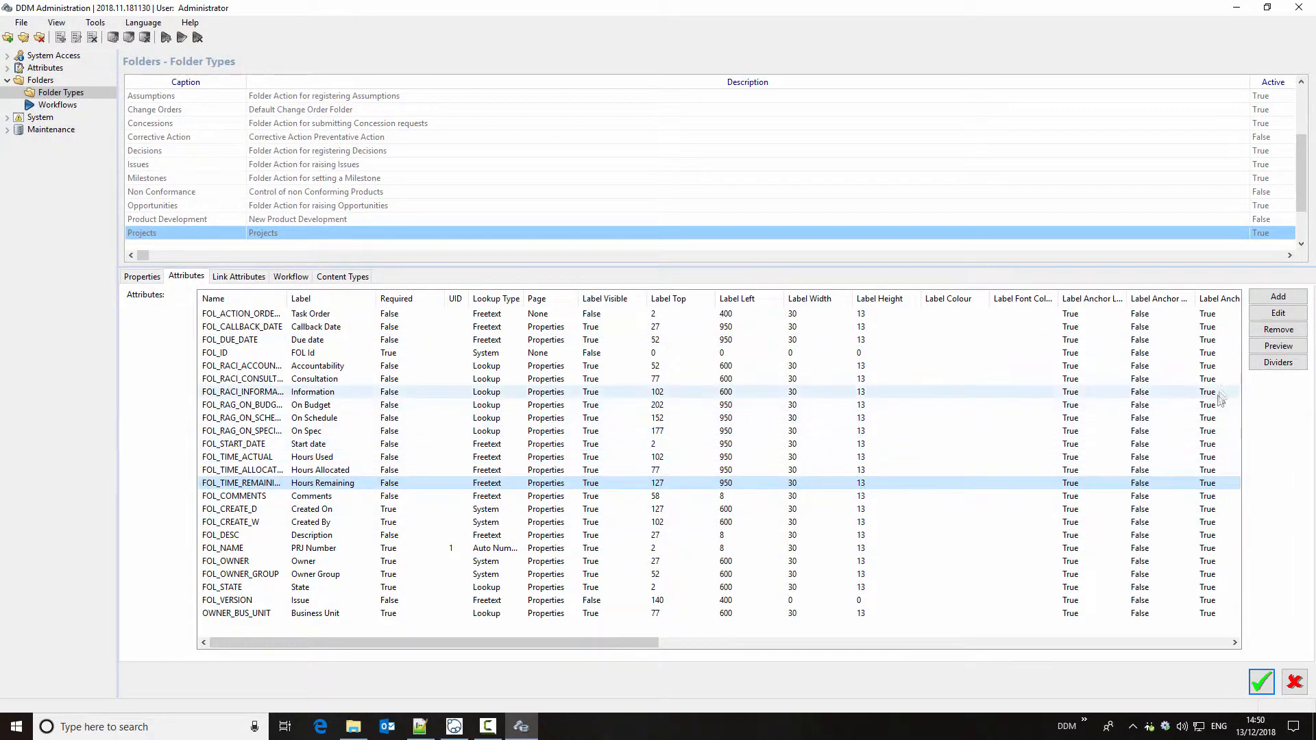
Step: Preview the Projects folder layout with the added attributes and save the folder type changes
click(1277, 345)
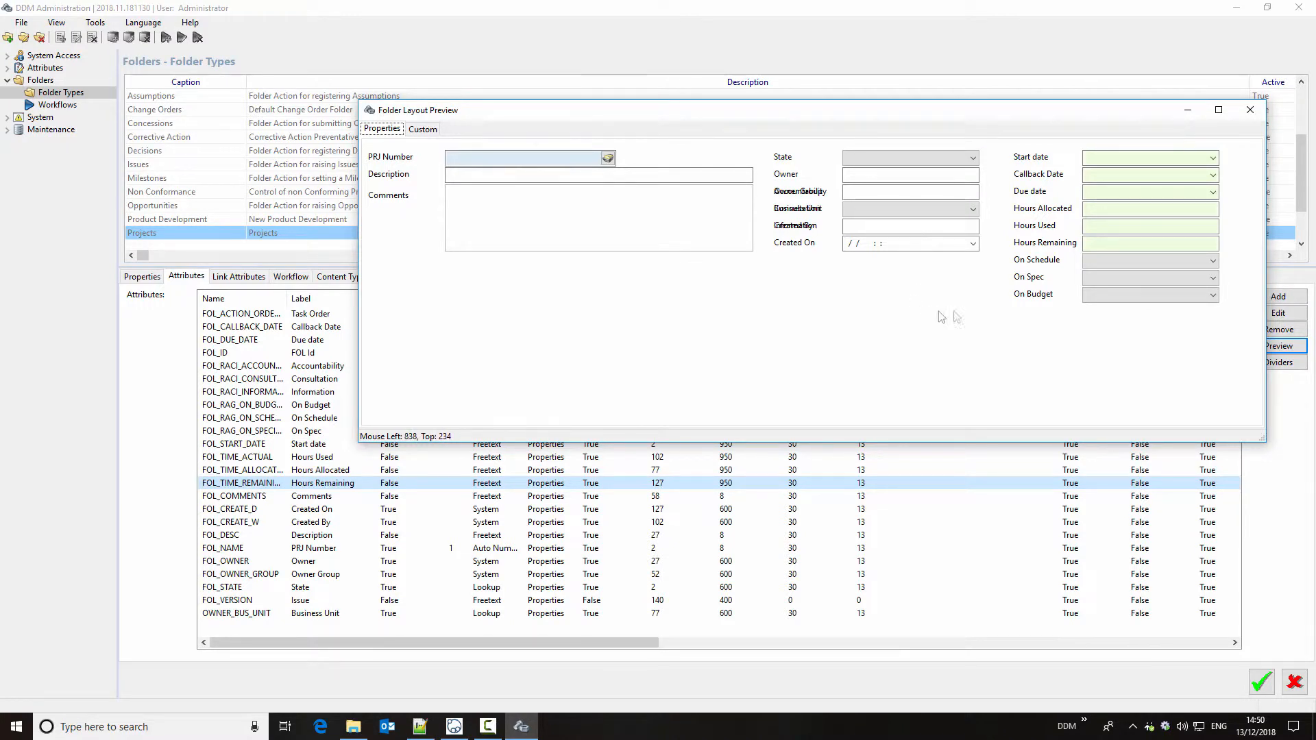
click(1250, 110)
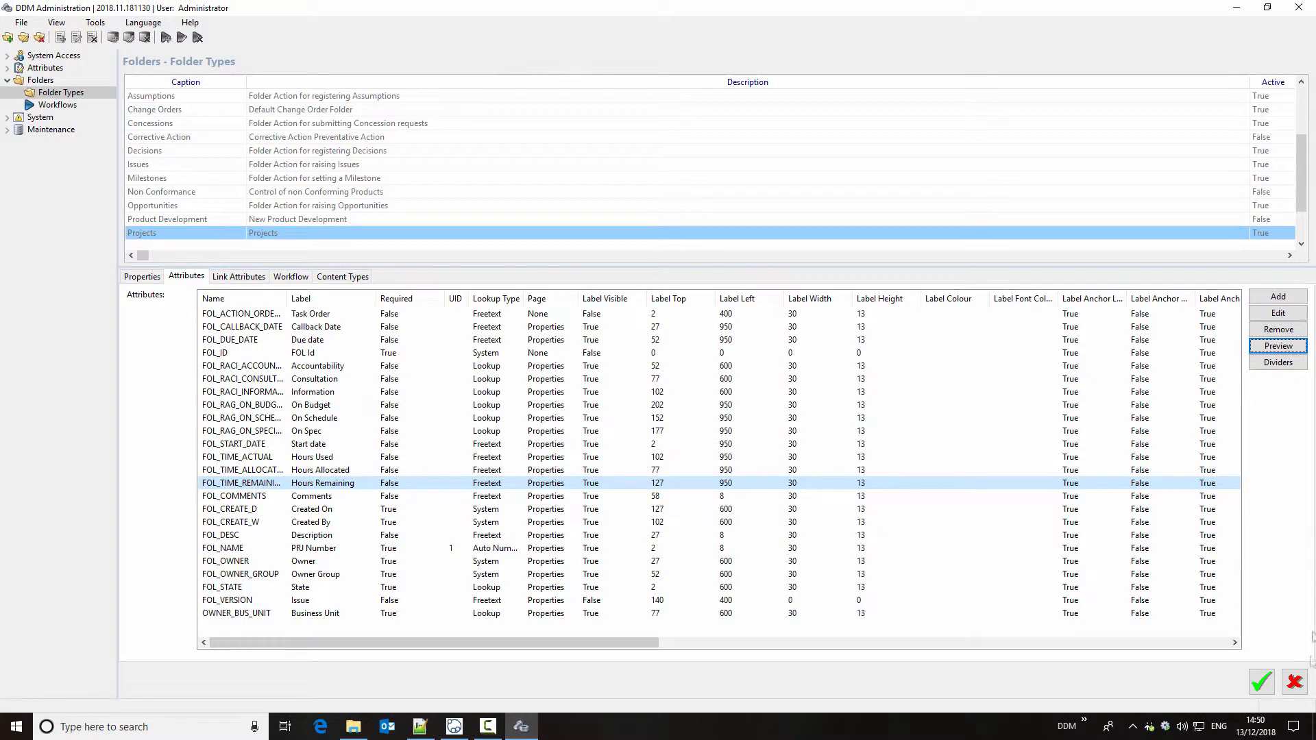
click(1261, 681)
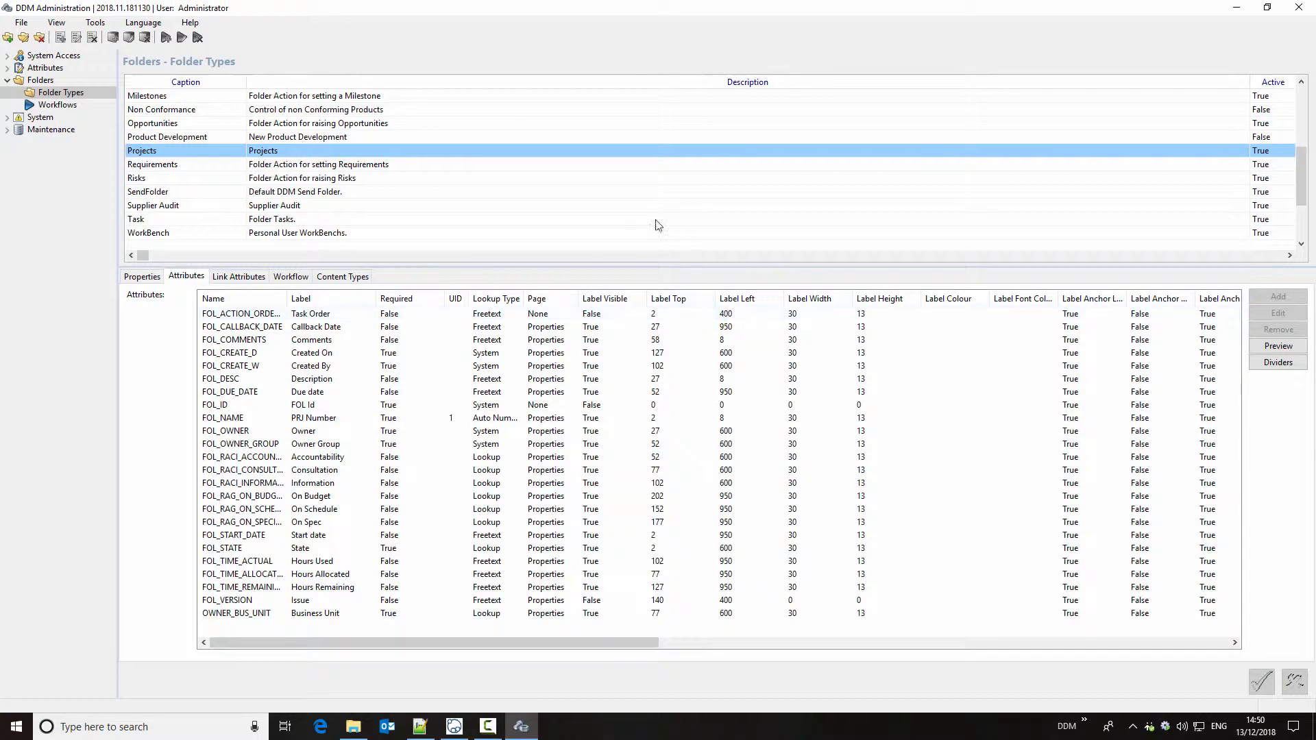
Step: Start a new folder type to preview its default attribute layout, and discard it without saving
right_click(626, 194)
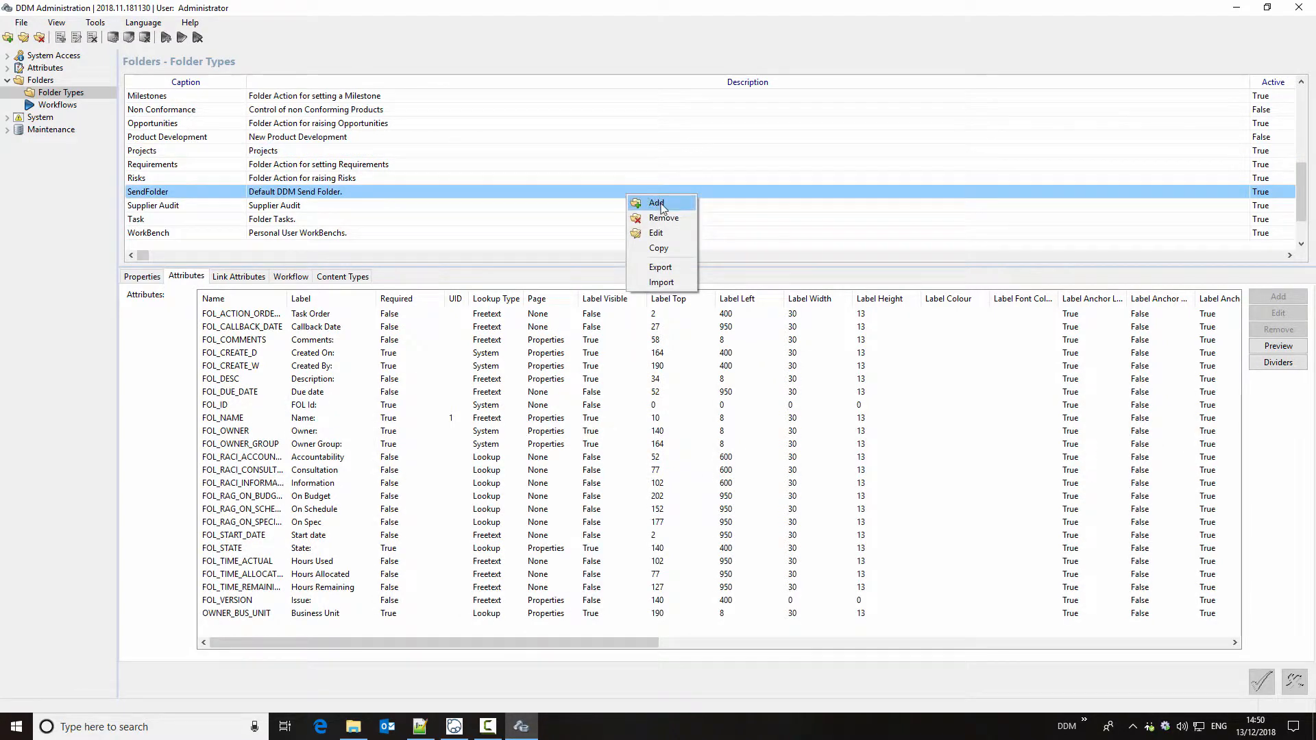
click(655, 203)
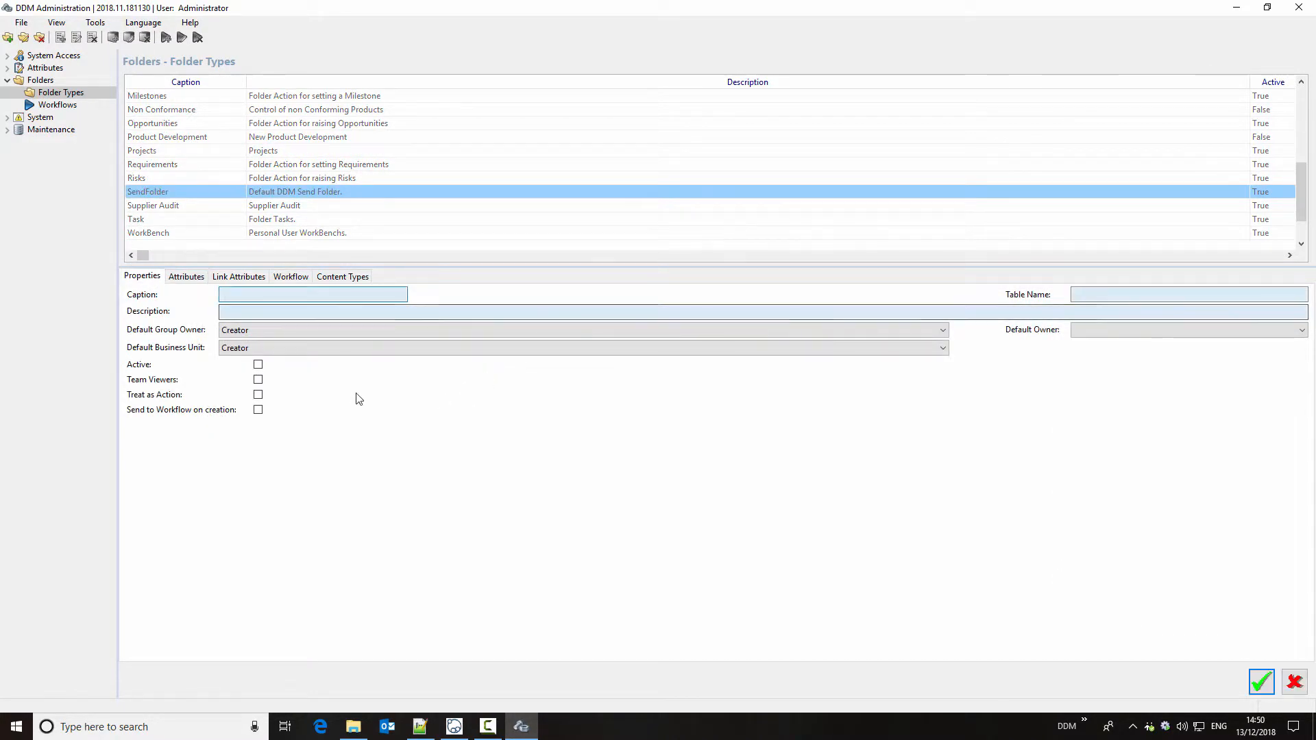
click(185, 276)
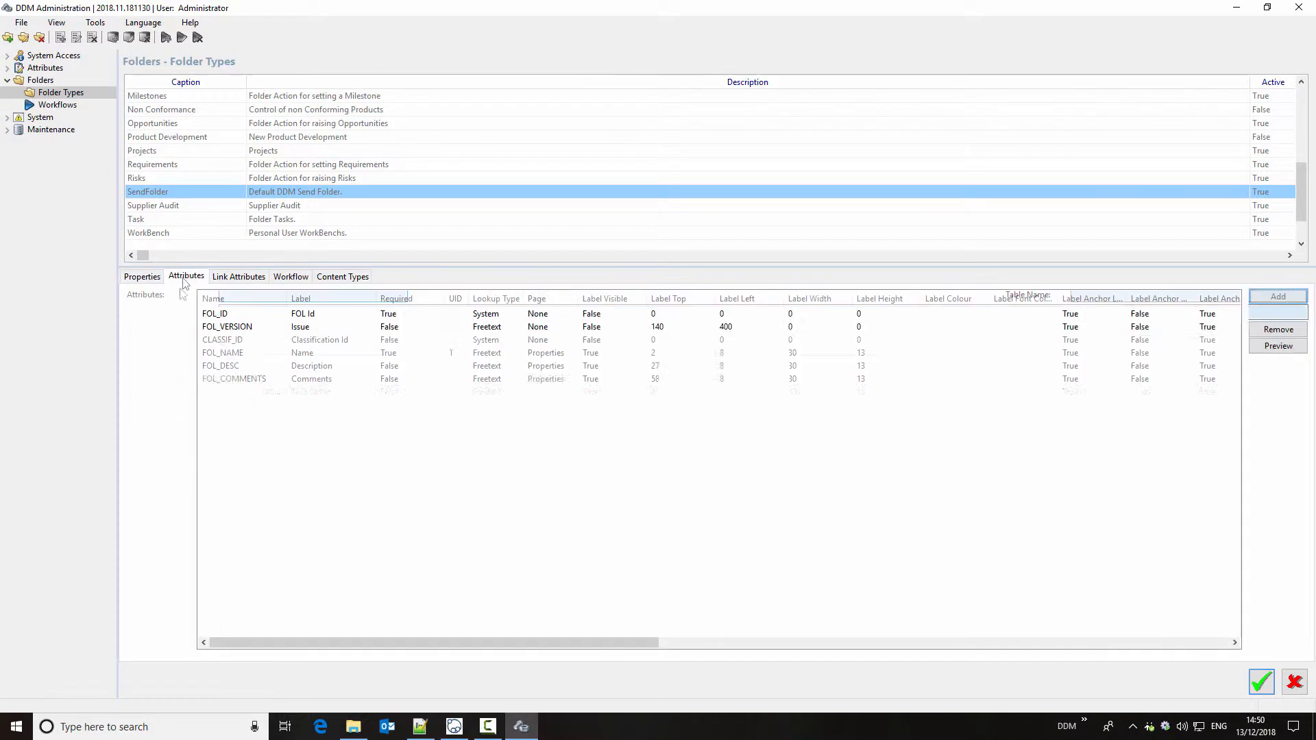
click(1278, 346)
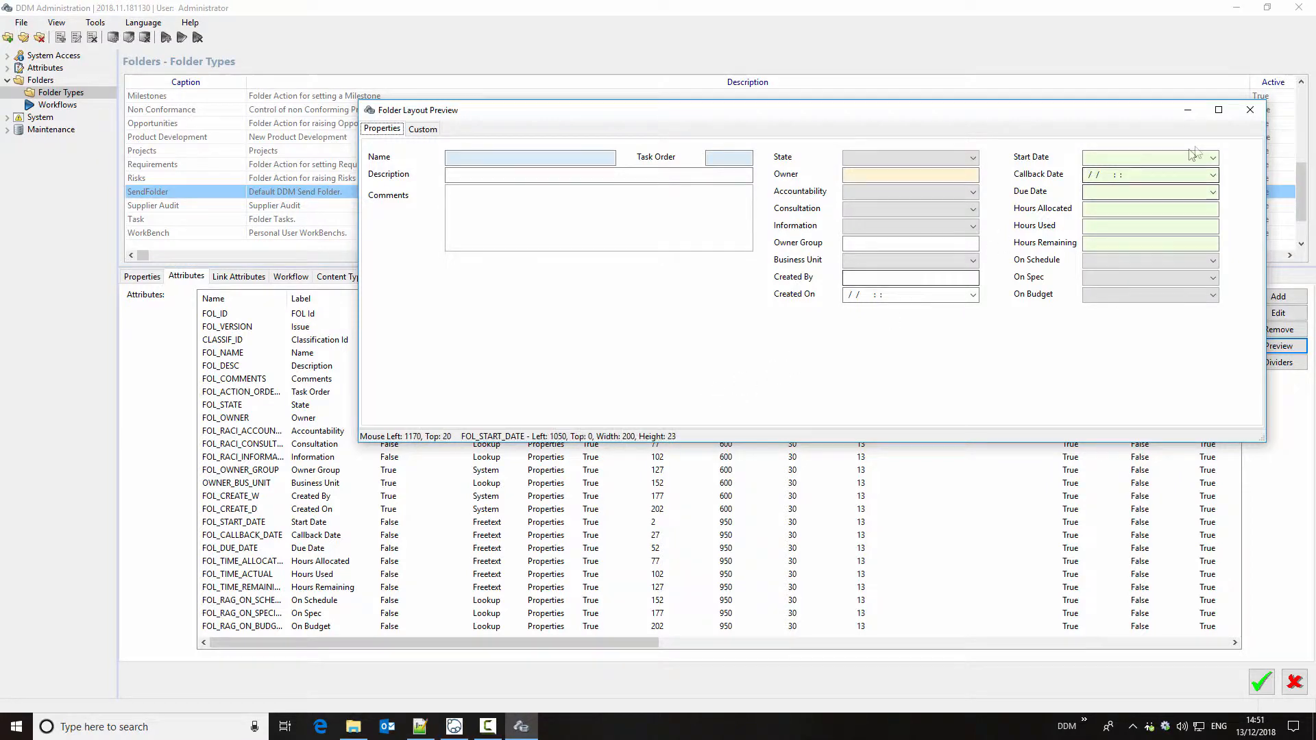
click(1249, 109)
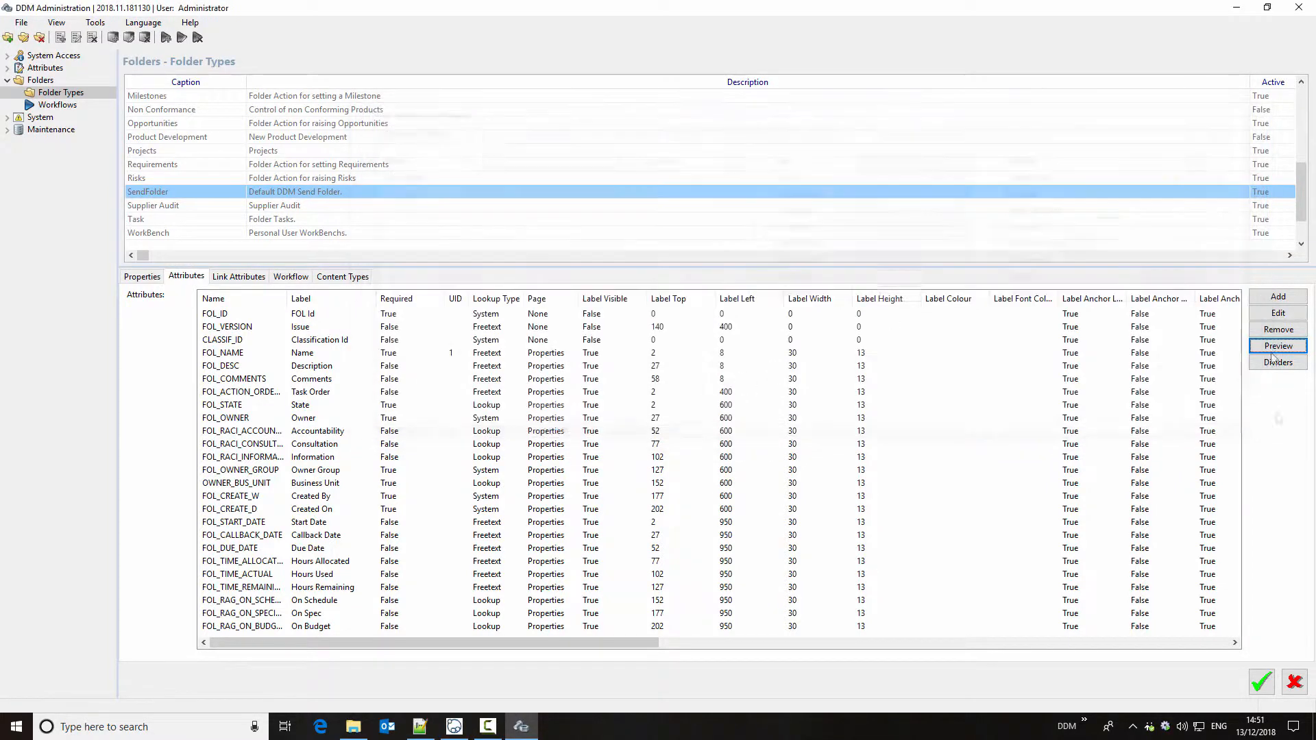
click(1295, 682)
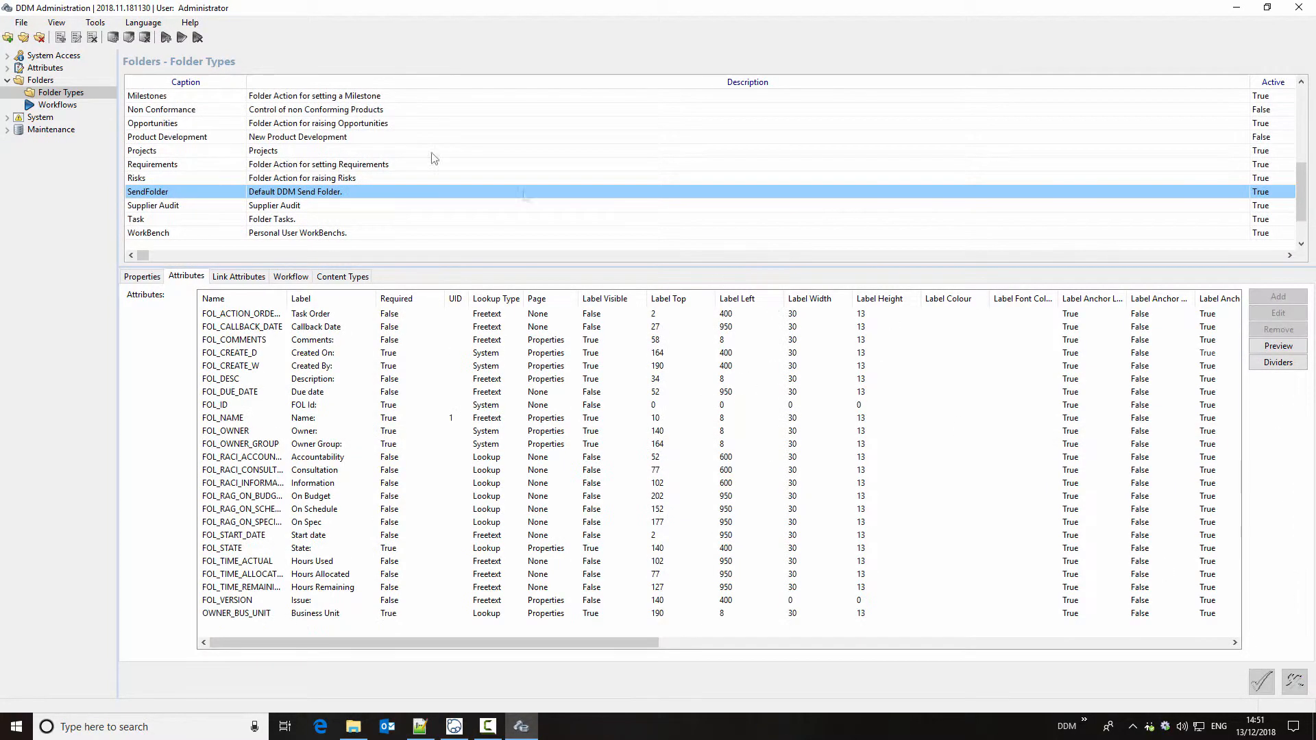
Step: Reopen the Projects folder type for editing and check its layout preview for overlapping fields
click(179, 152)
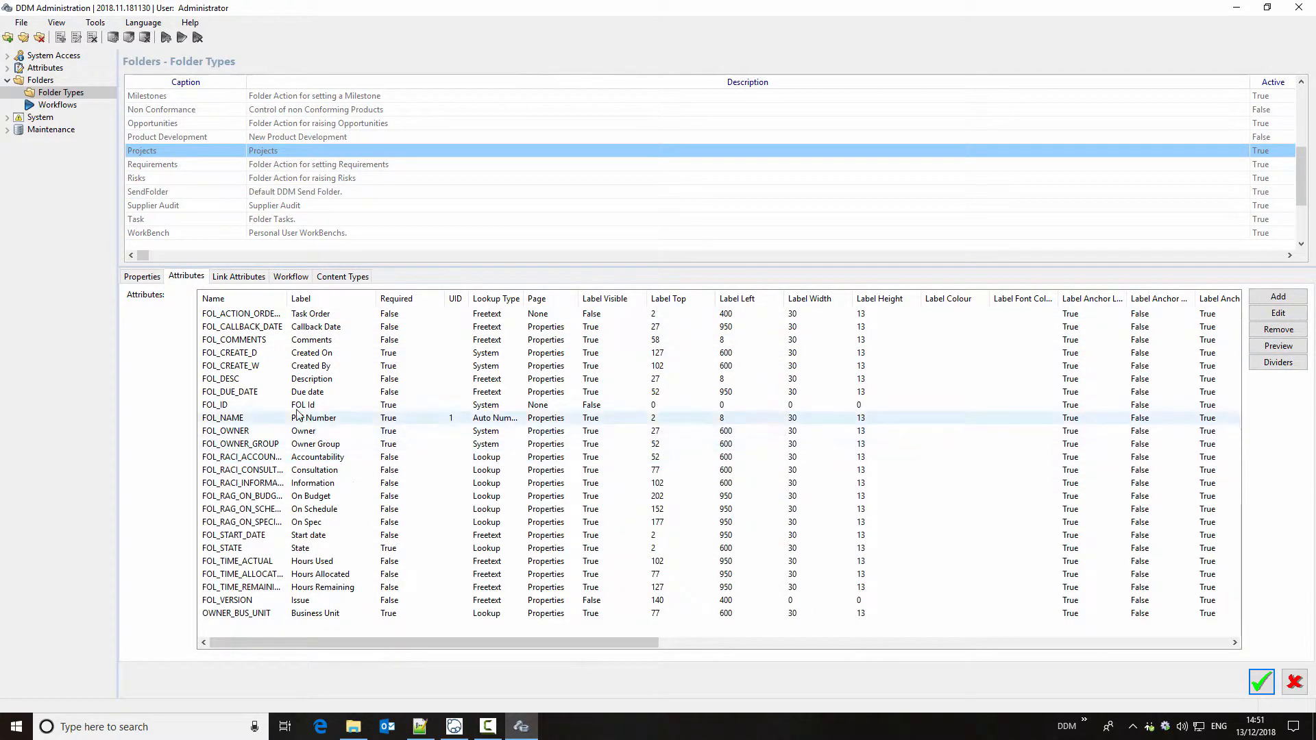
click(1281, 348)
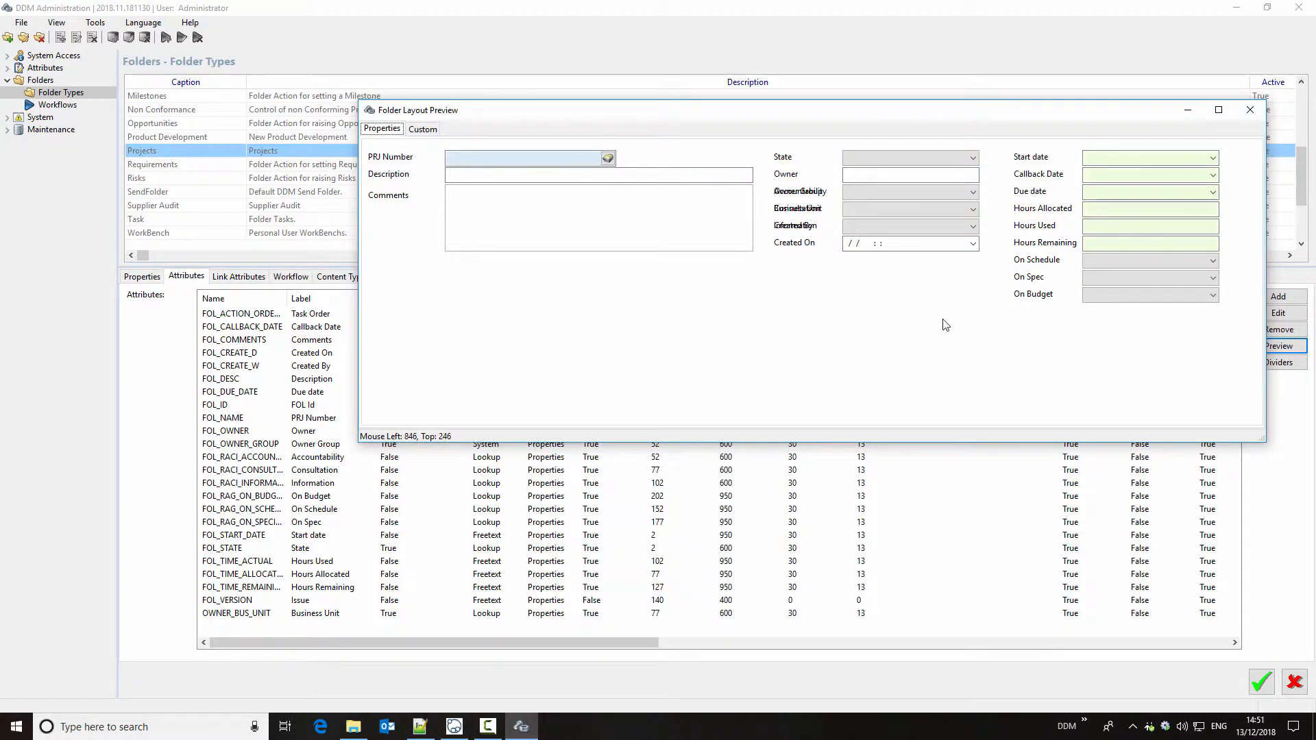
click(1257, 115)
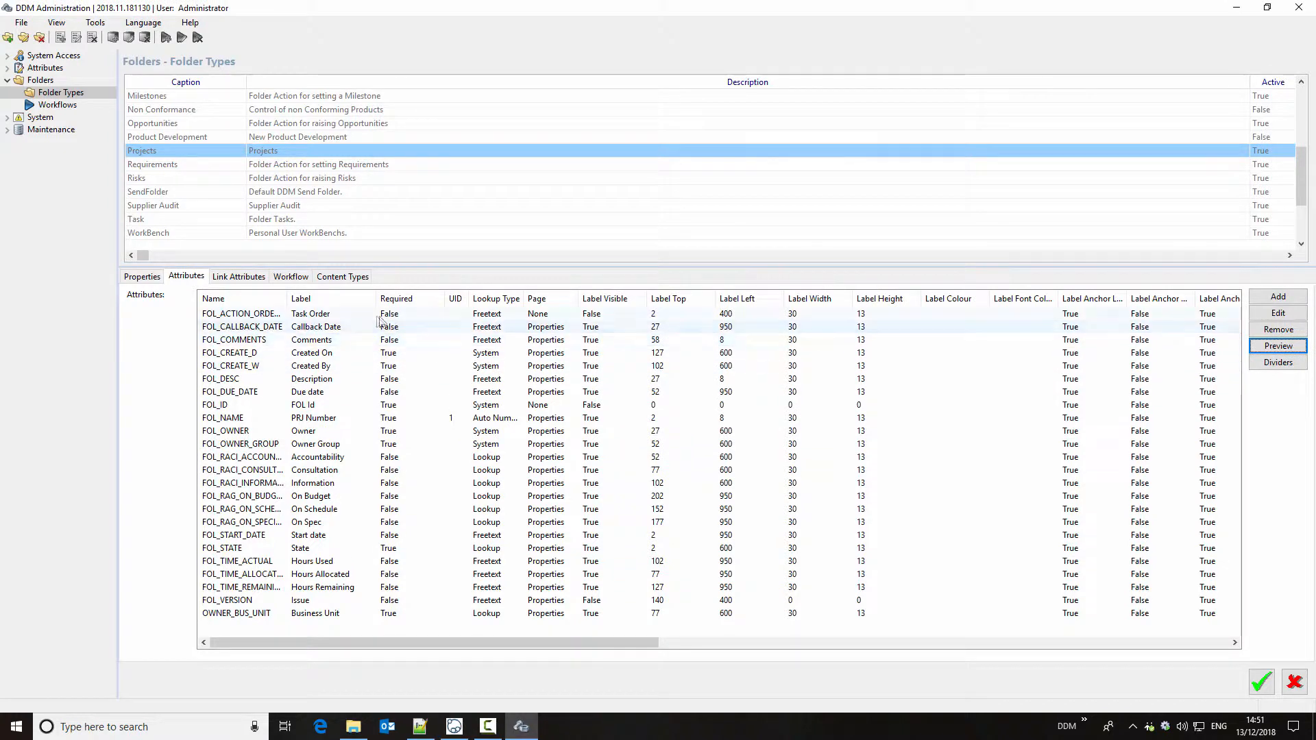
Step: Move the Created On attribute to a field top of 200 and label top of 202, and check the layout preview
double_click(339, 355)
double_click(126, 283)
text(200)
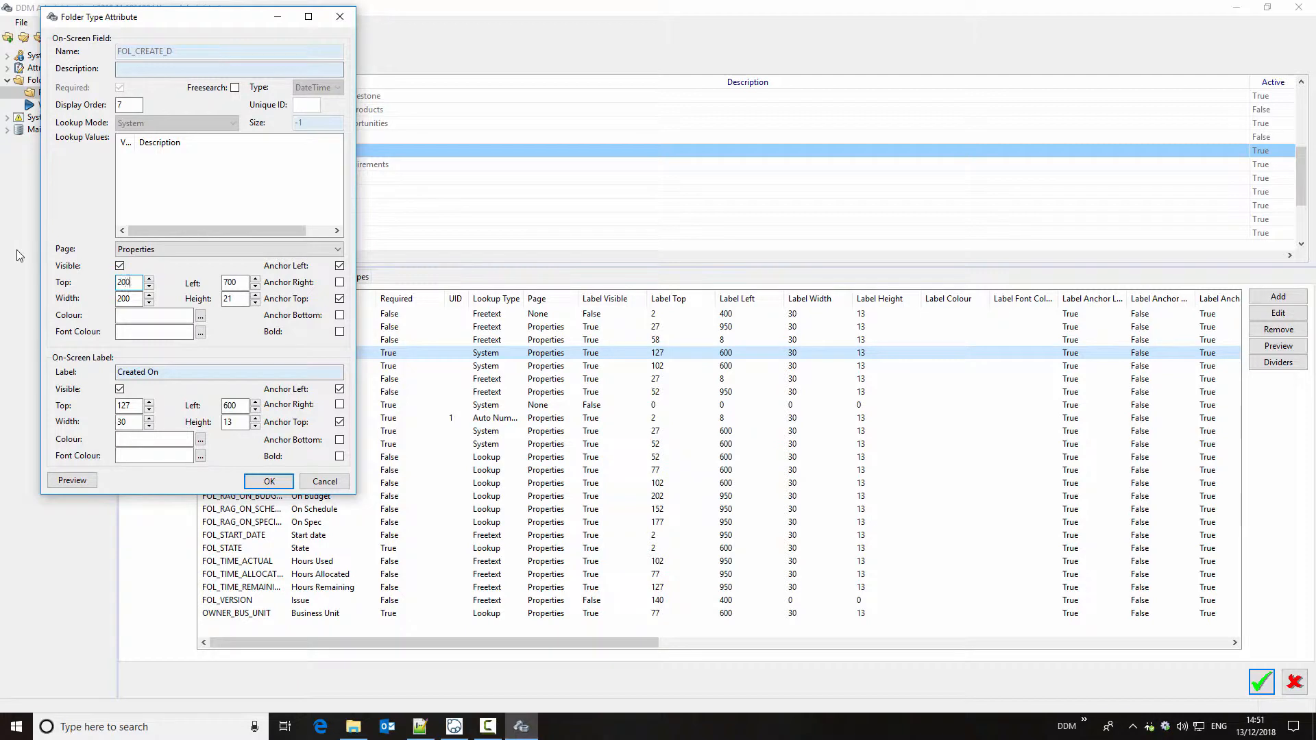
double_click(126, 405)
text(202)
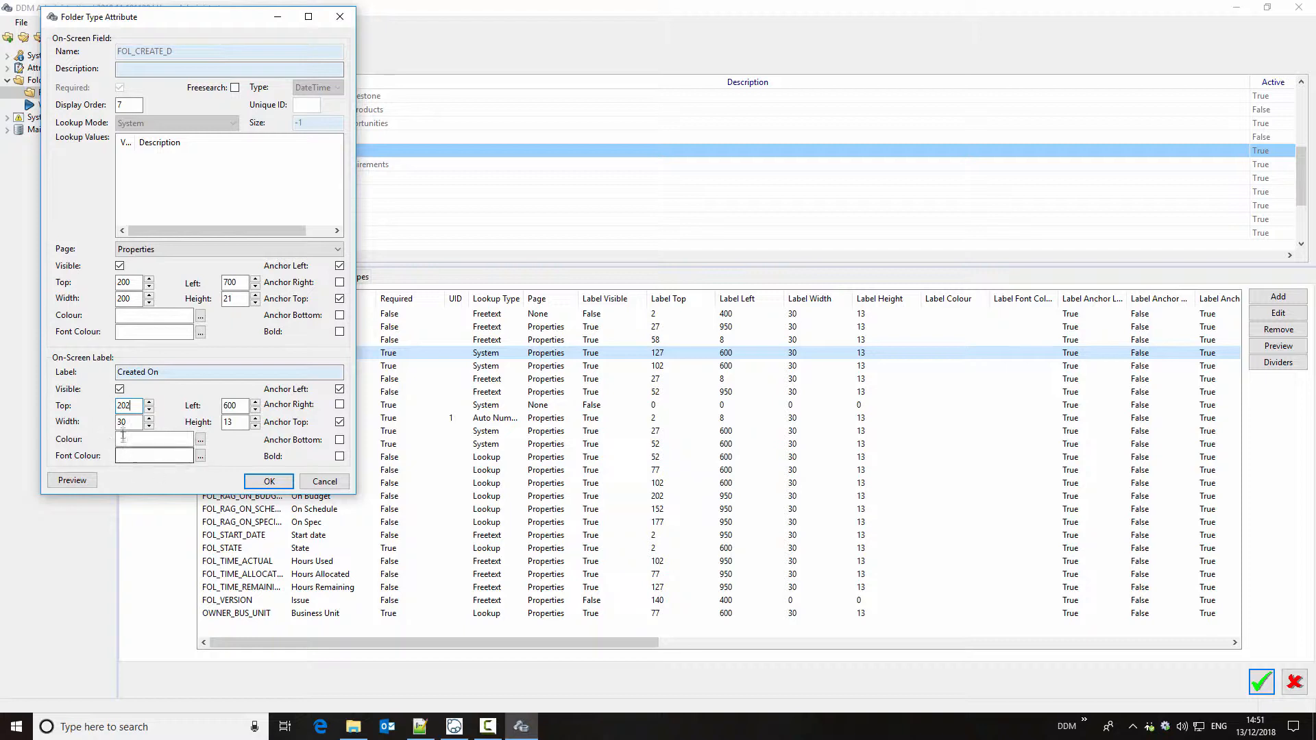
click(74, 481)
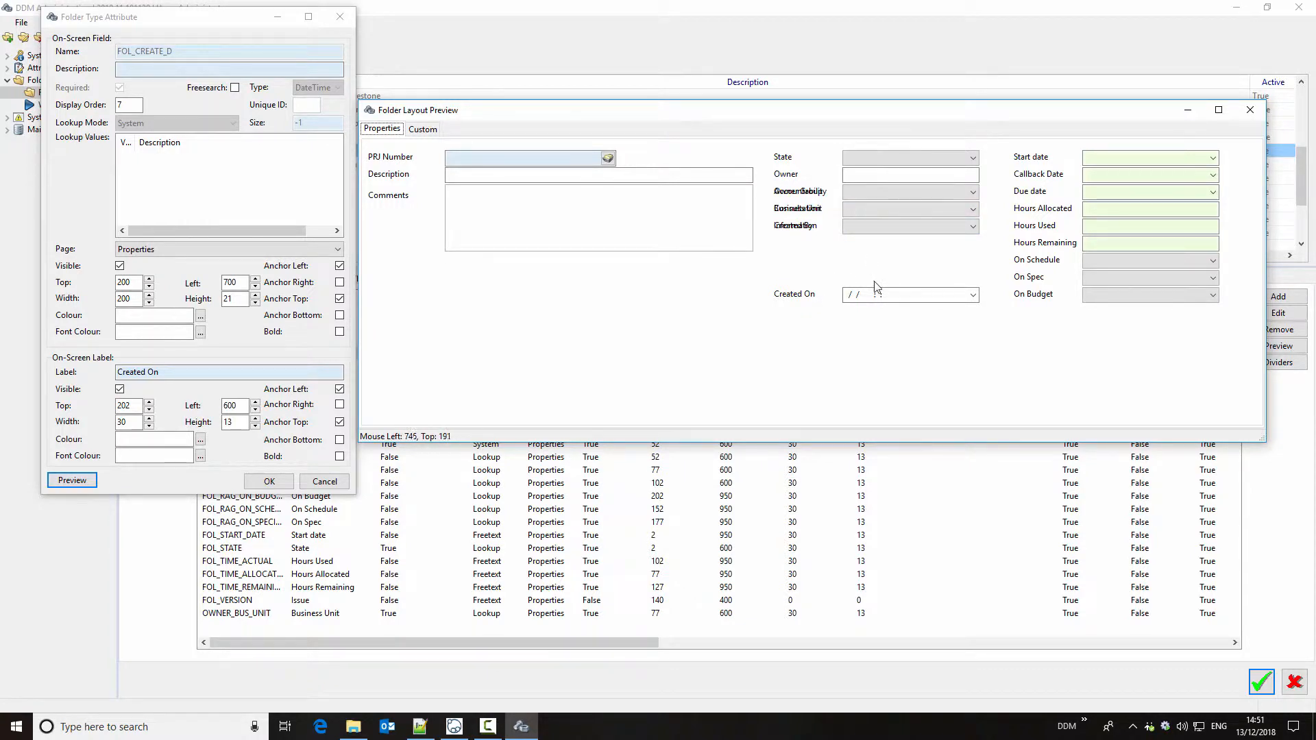
click(269, 482)
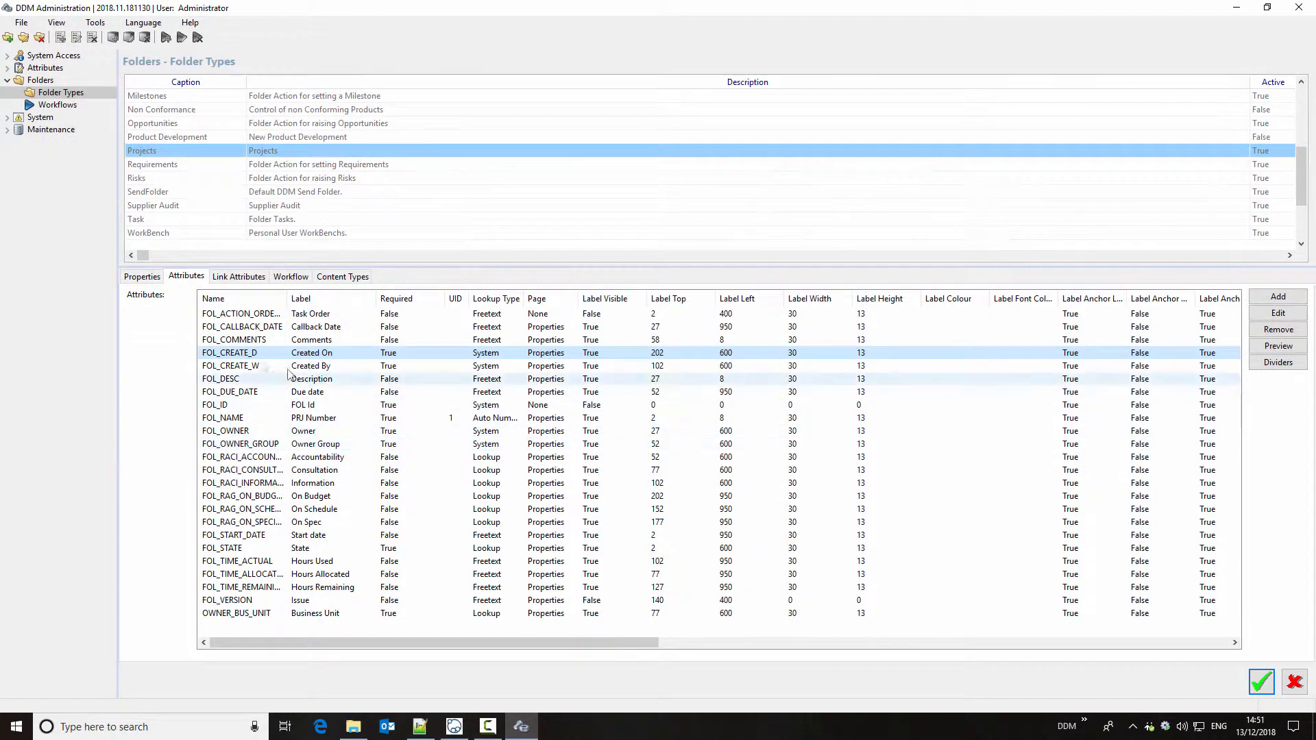
Step: Reposition Created By, Business Unit and Owner Group with label tops of 177, 152 and 127, and check the layout preview for overlaps
double_click(663, 367)
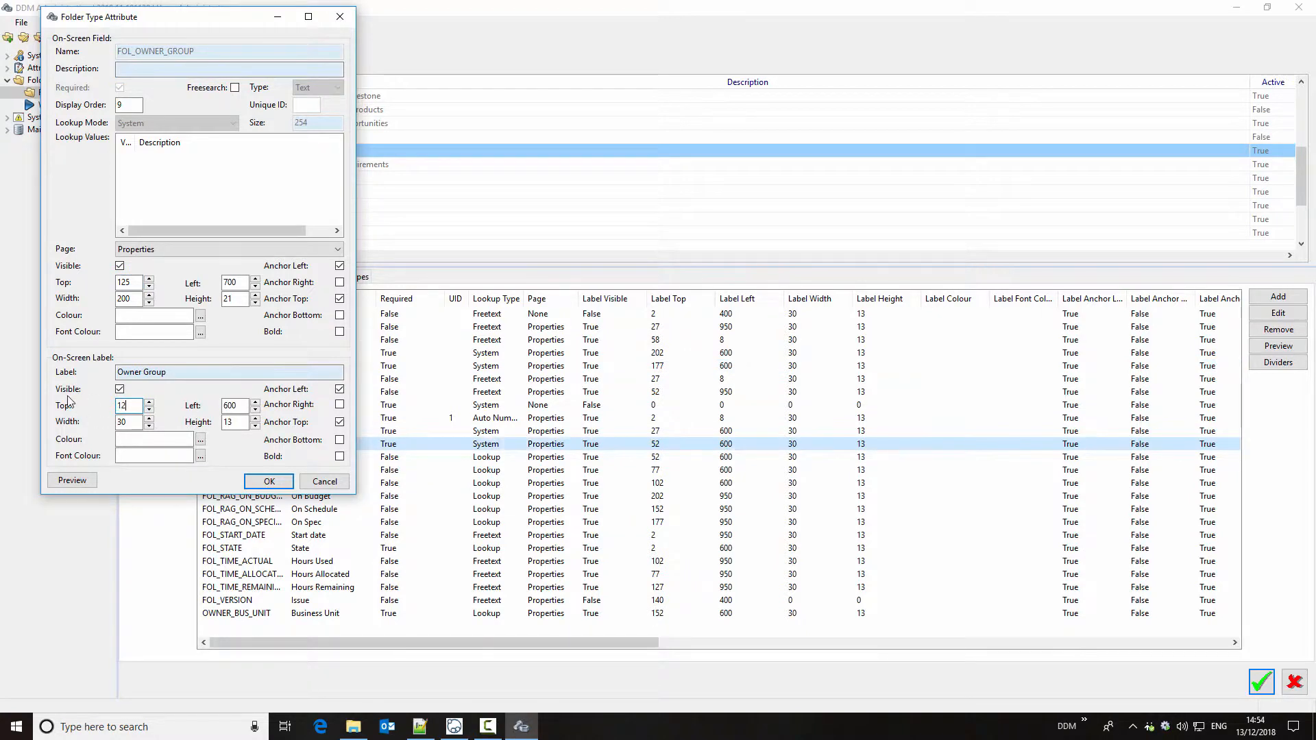
text(7)
key(Tab)
click(72, 479)
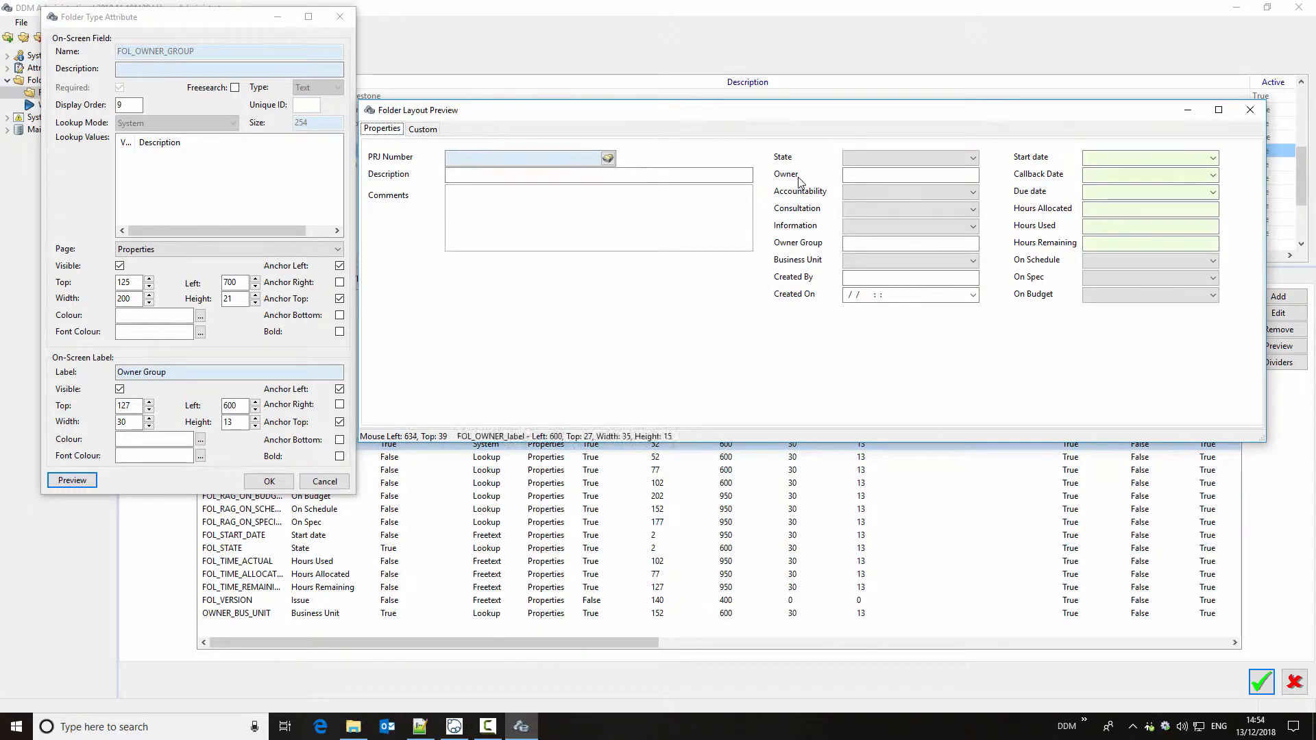
mouse_move(795, 180)
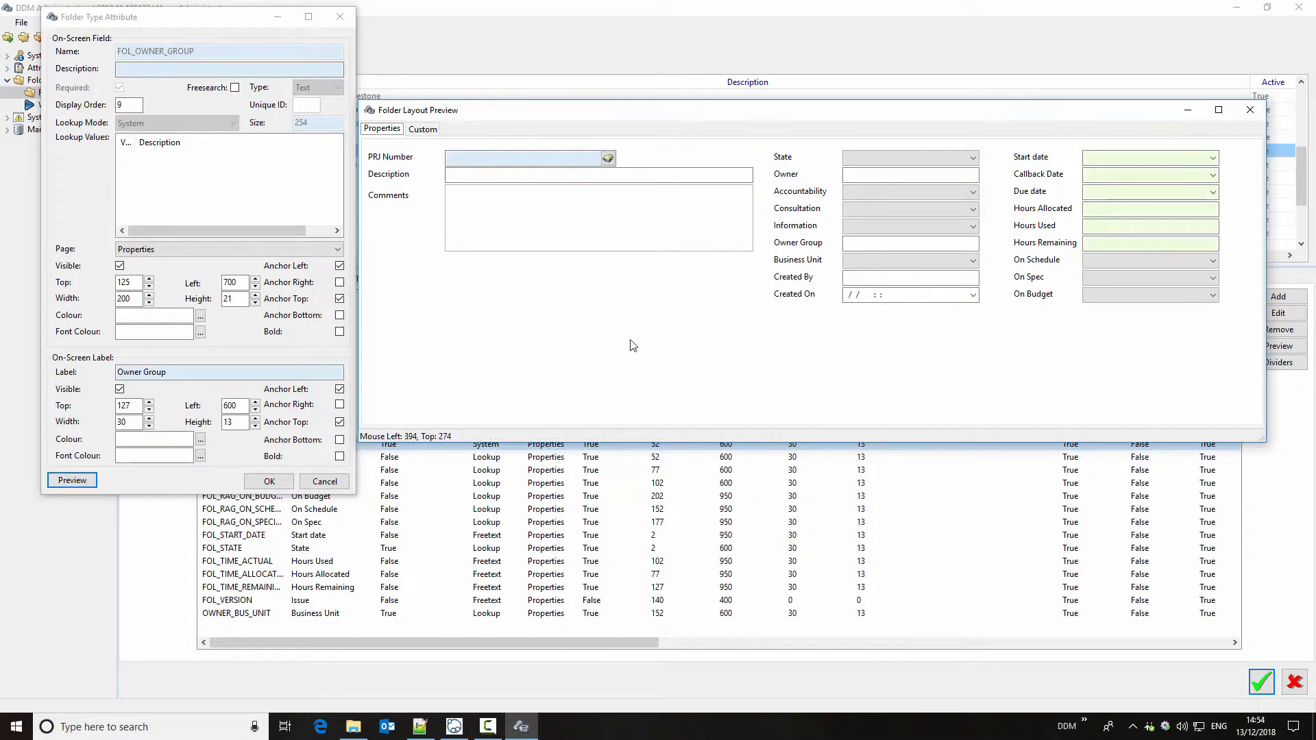
click(270, 482)
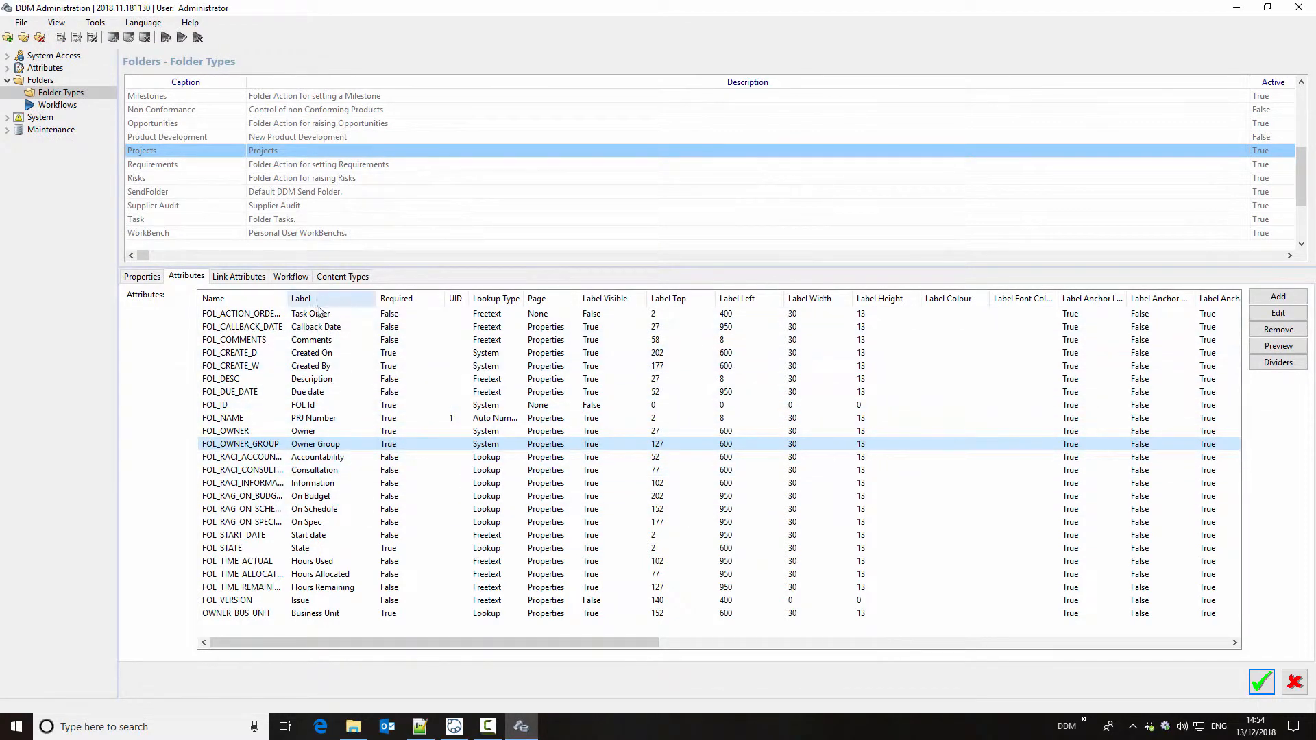
Step: Relabel the Owner attribute as Responsible, preview the layout, and save the change to the attribute
double_click(322, 430)
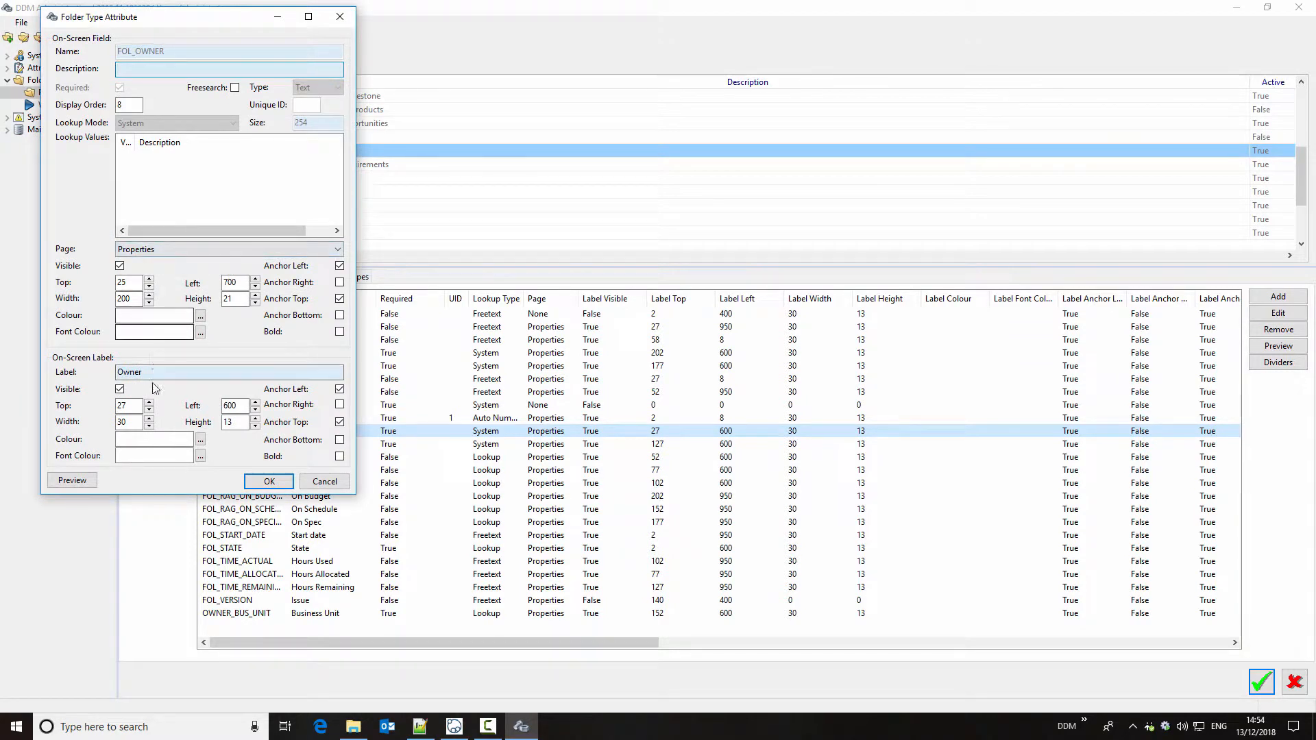
double_click(155, 370)
text(Responsible)
click(72, 479)
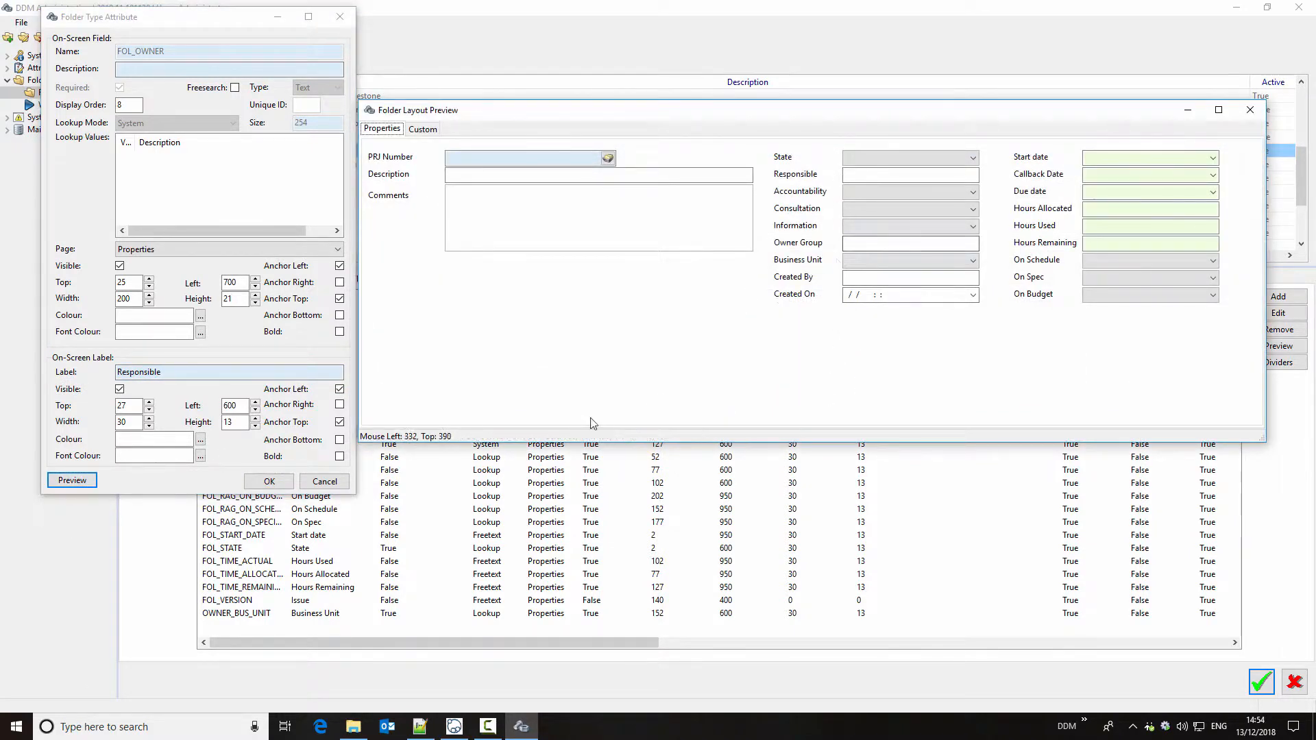
click(269, 481)
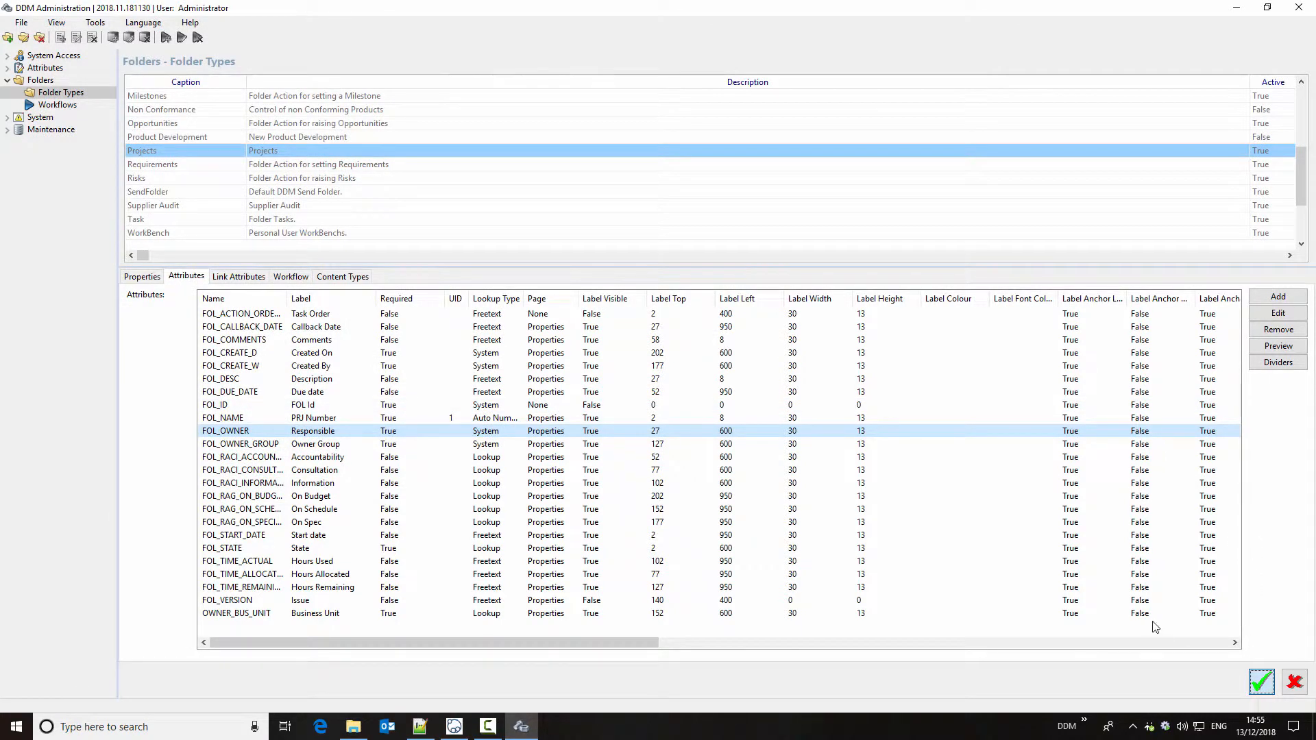
Step: Switch to the DDM client, open the Pipe Fitting Test Unit project and enlarge its properties area to show every field
click(454, 726)
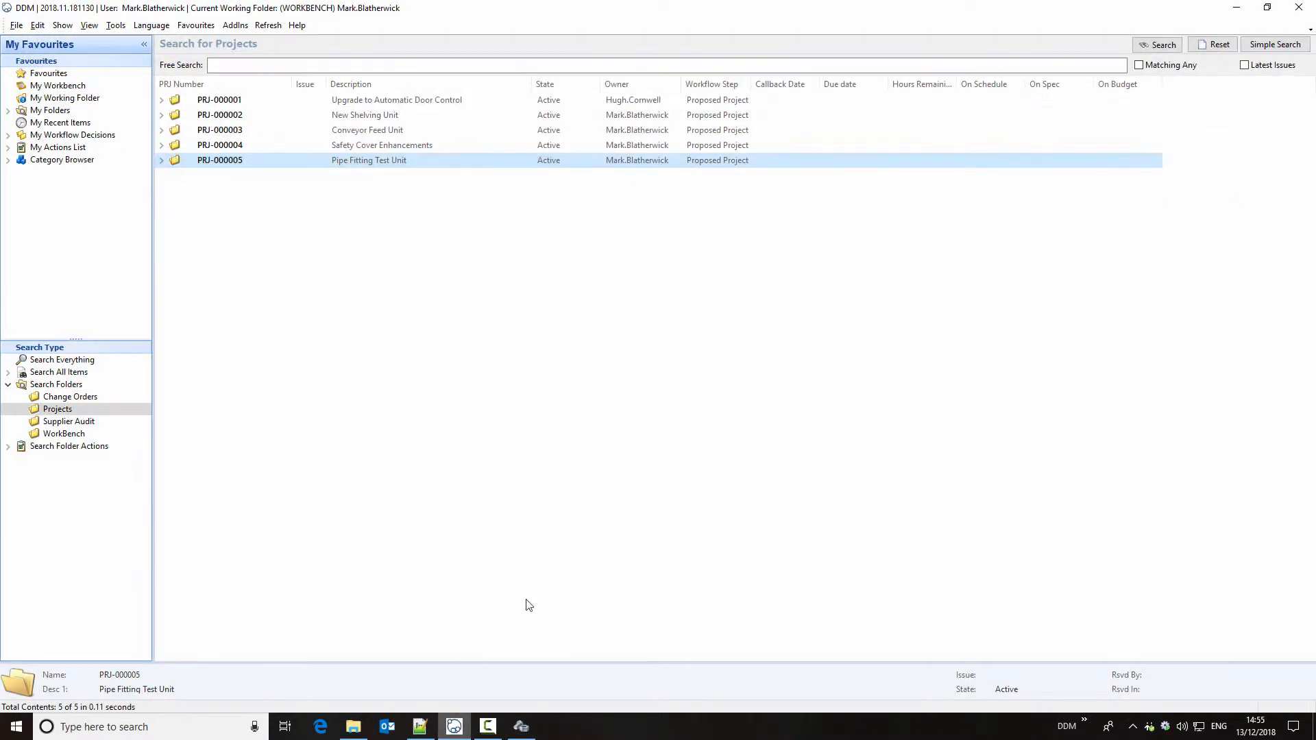
double_click(379, 165)
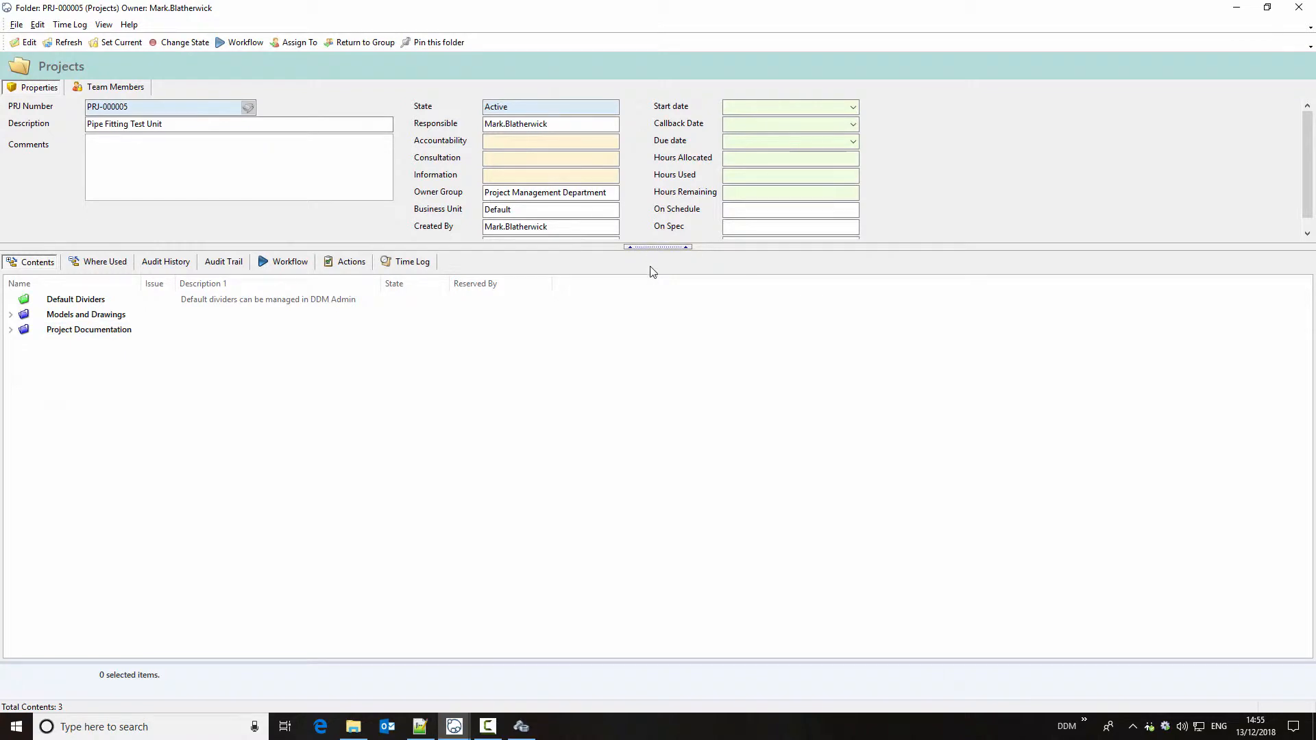
mouse_move(660, 255)
mouse_down()
mouse_move(658, 288)
mouse_move(662, 269)
mouse_up()
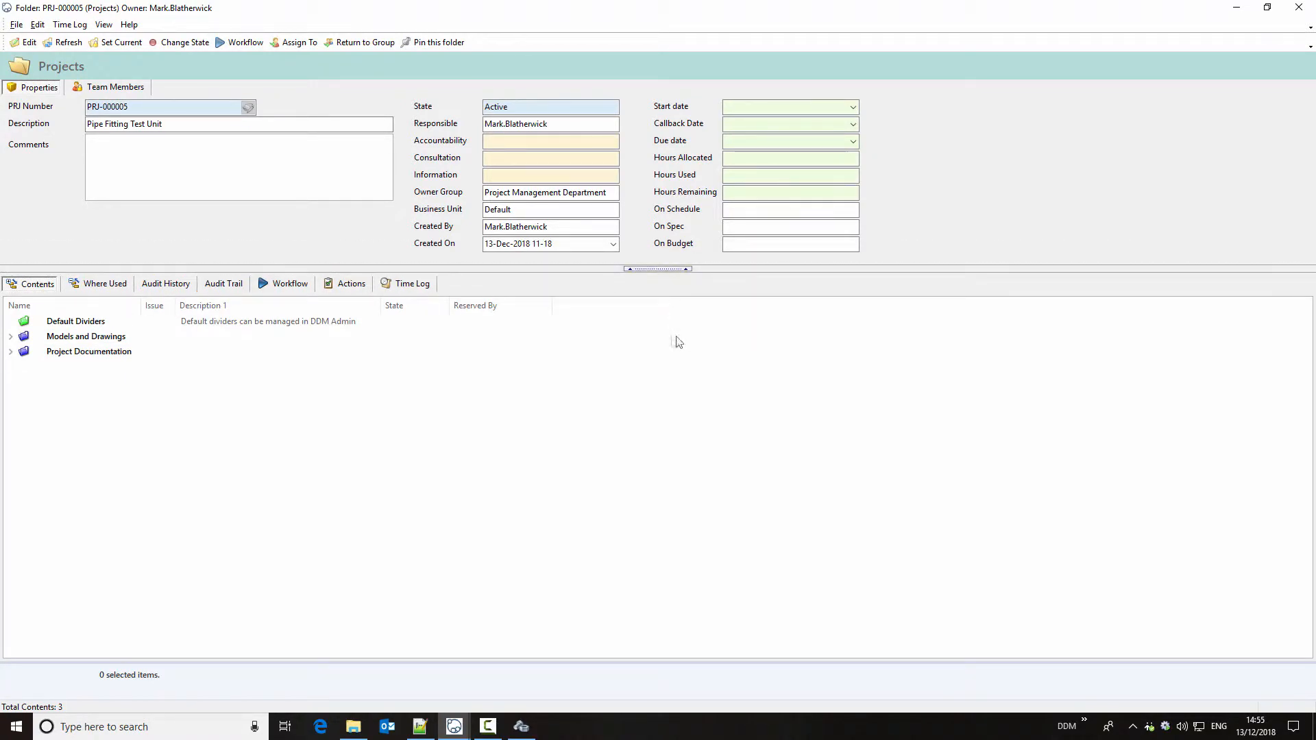
Step: Fill in the project's accountable person, Sales Department consultation, Quality Assurance Department information, 13-Dec-2018 start, 31-Jan-2019 due date and Green status ratings, and save it
click(24, 43)
click(613, 141)
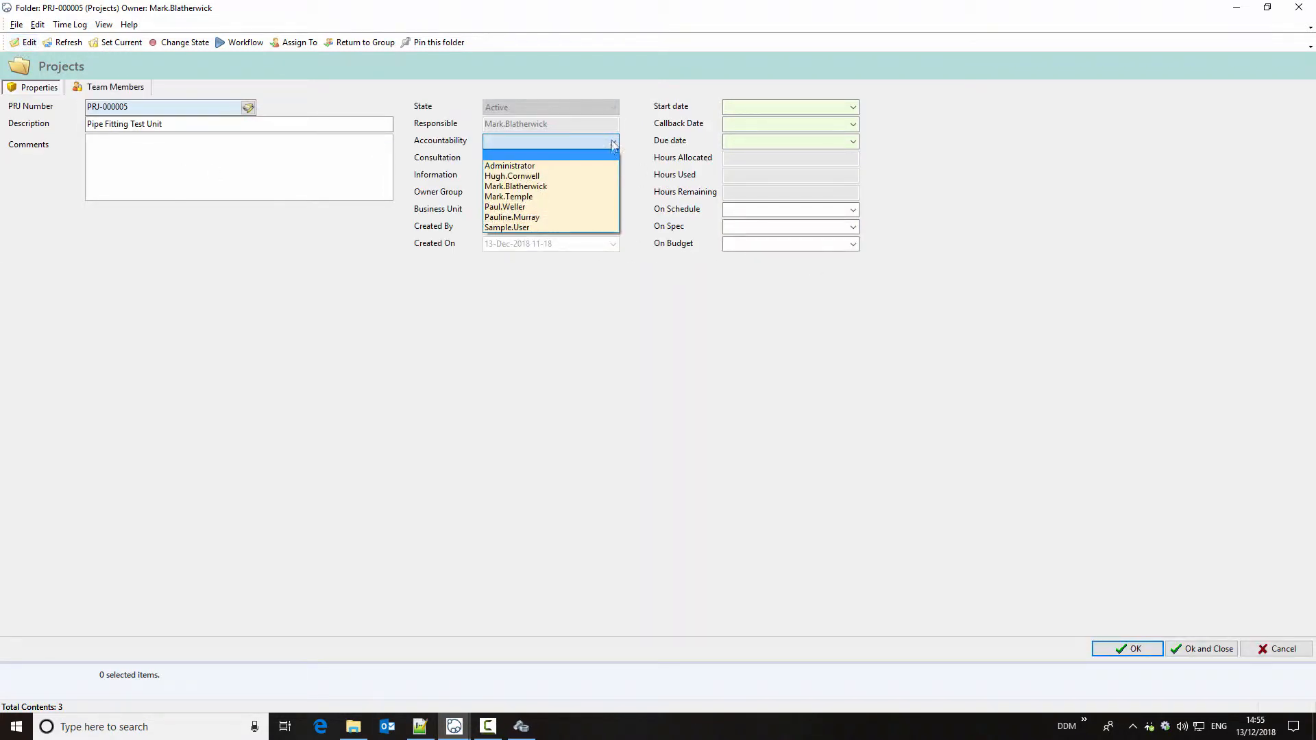
click(593, 176)
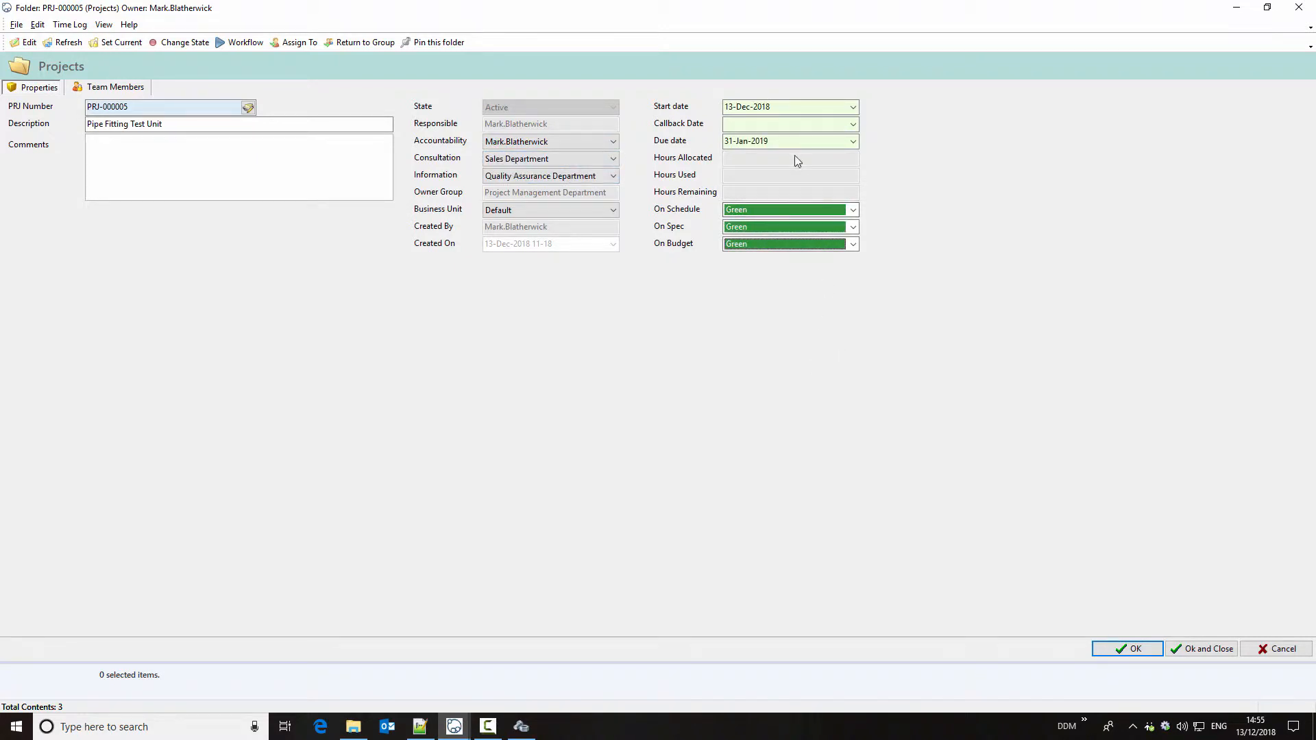
click(1124, 649)
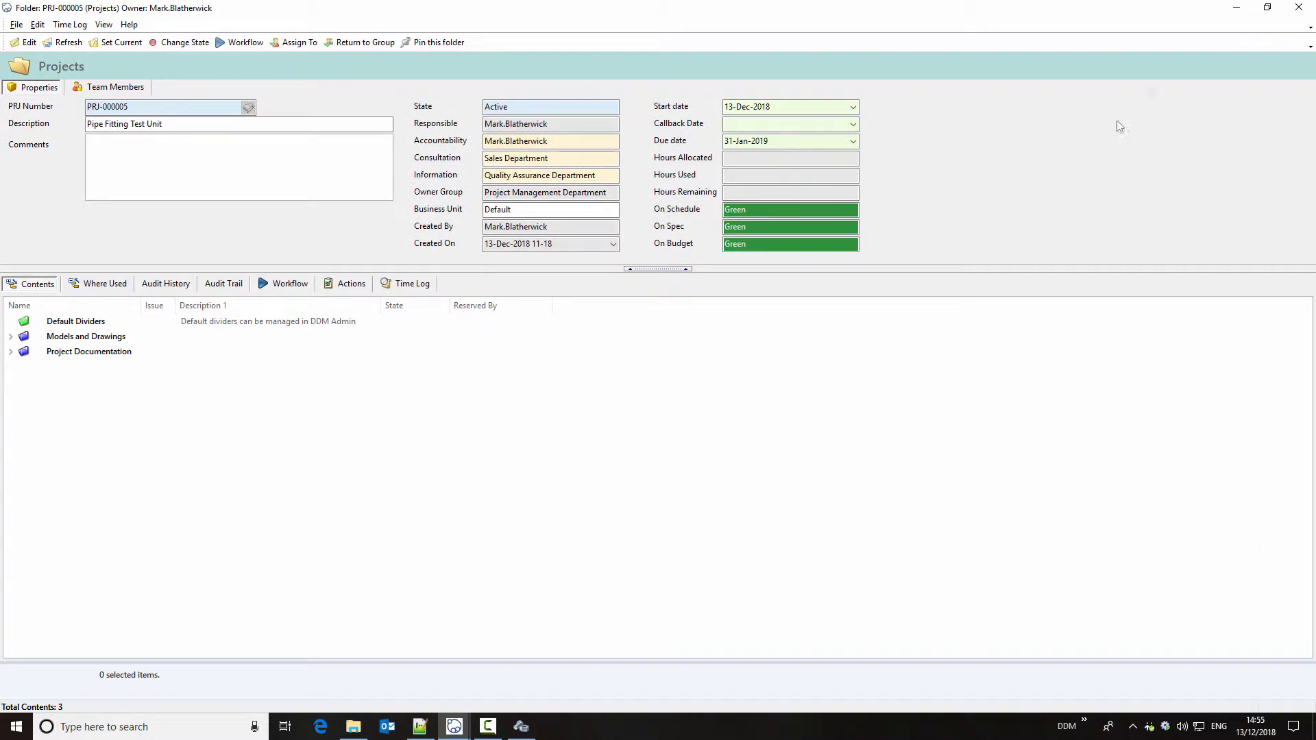
click(1299, 8)
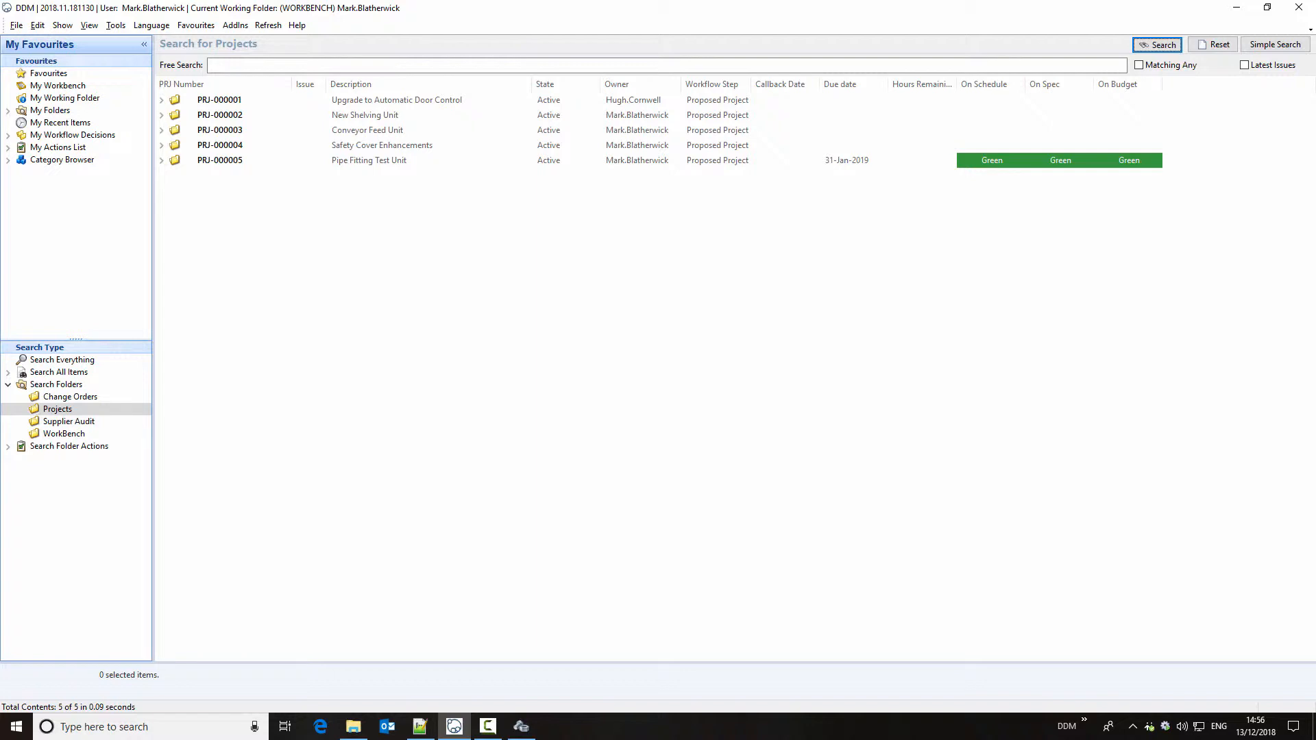
Step: Reopen the Pipe Fitting Test Unit project and examine which action types can be added to it
click(395, 161)
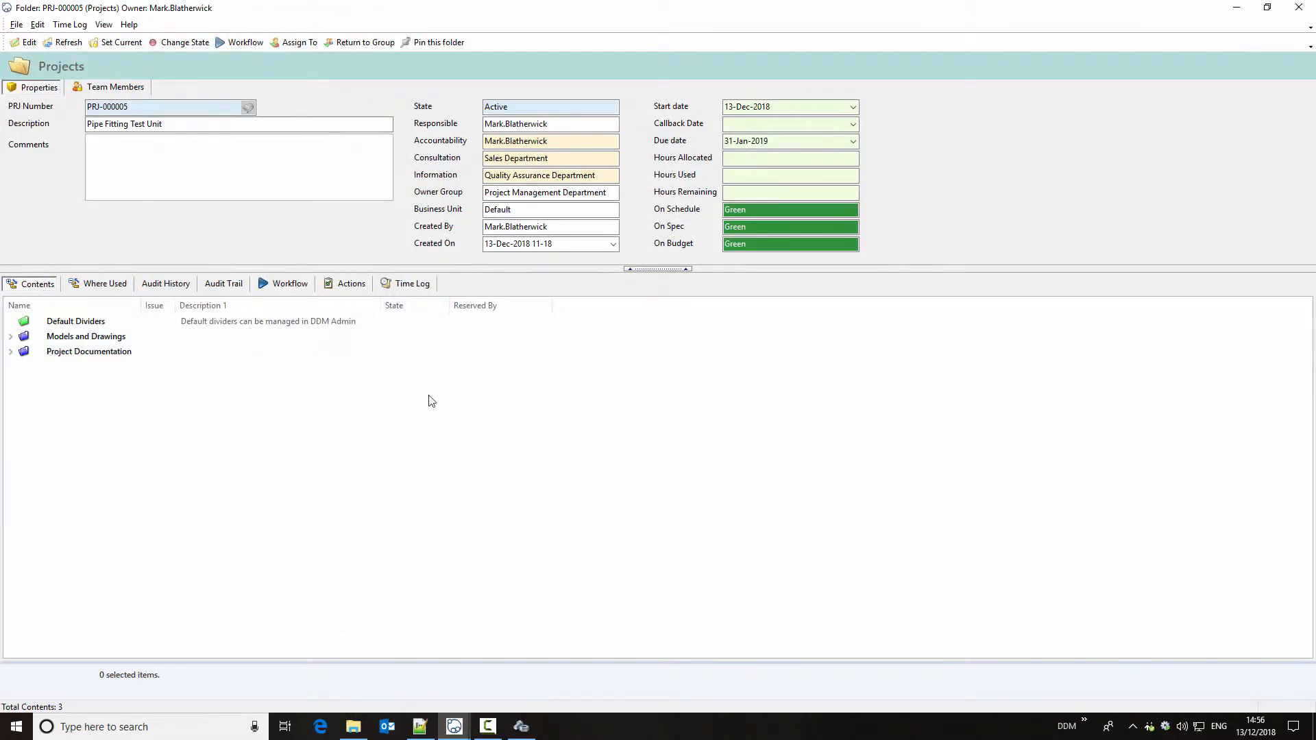
click(346, 284)
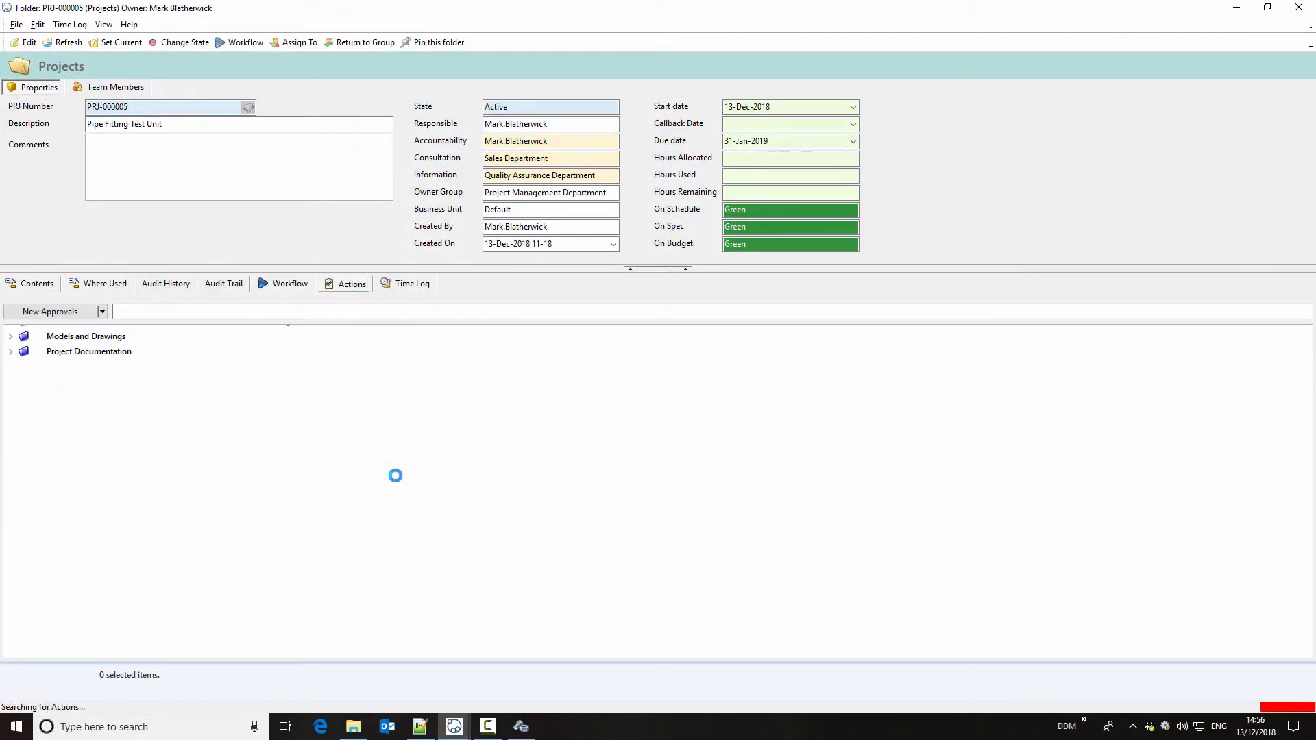
click(102, 312)
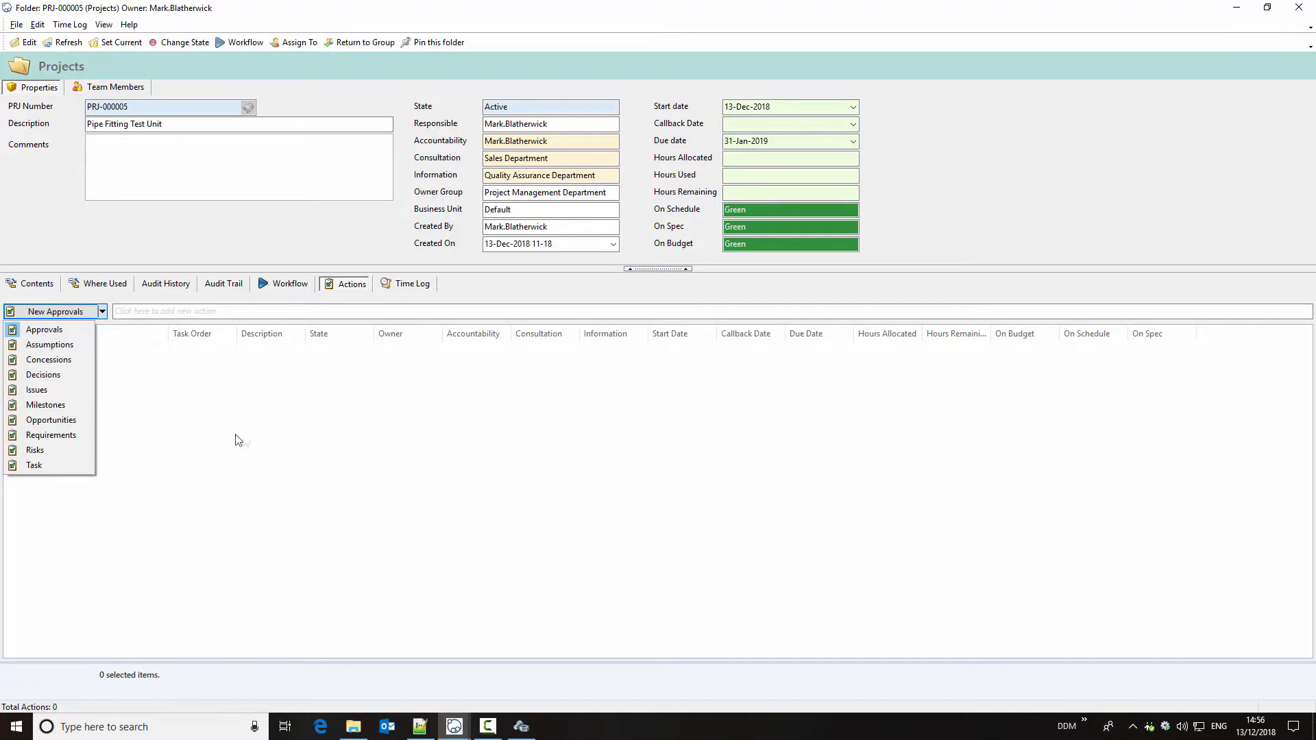
click(292, 452)
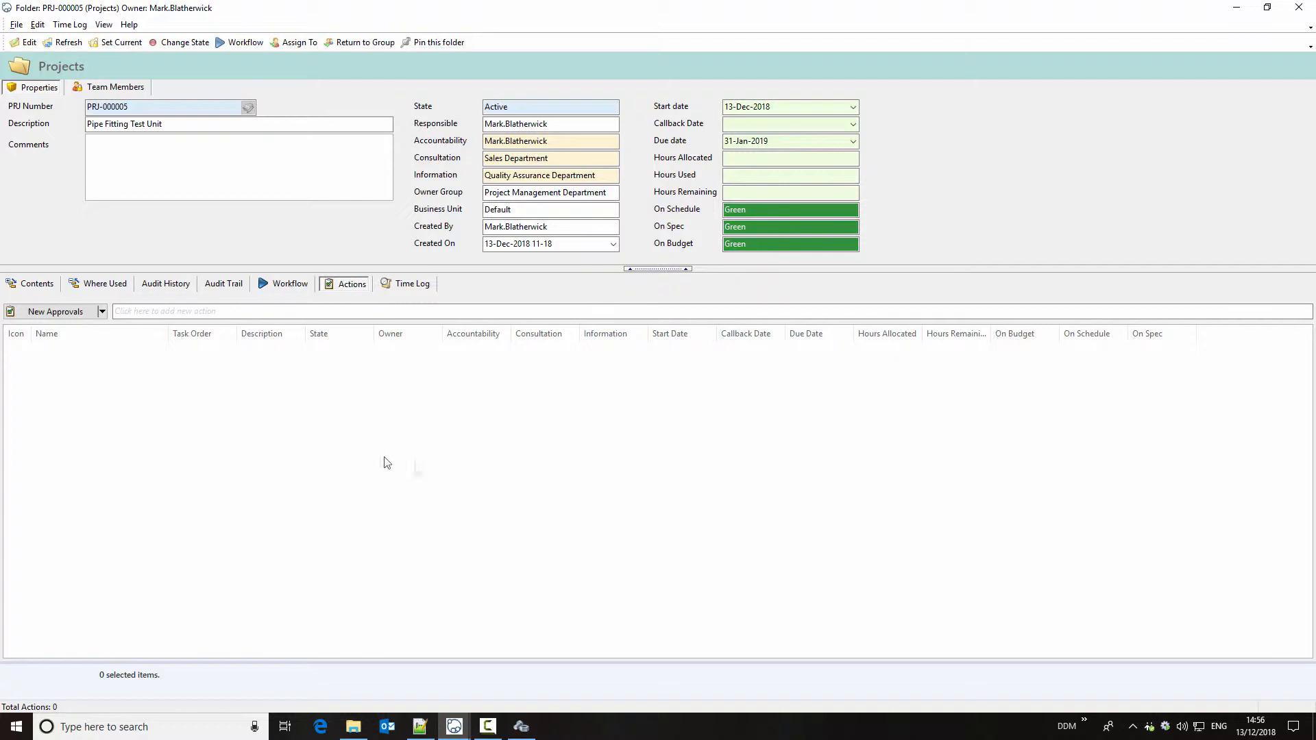
Step: Switch to DDM Administration and review the user groups against the standard departmental groups image, including Quality Assurance Department
click(522, 729)
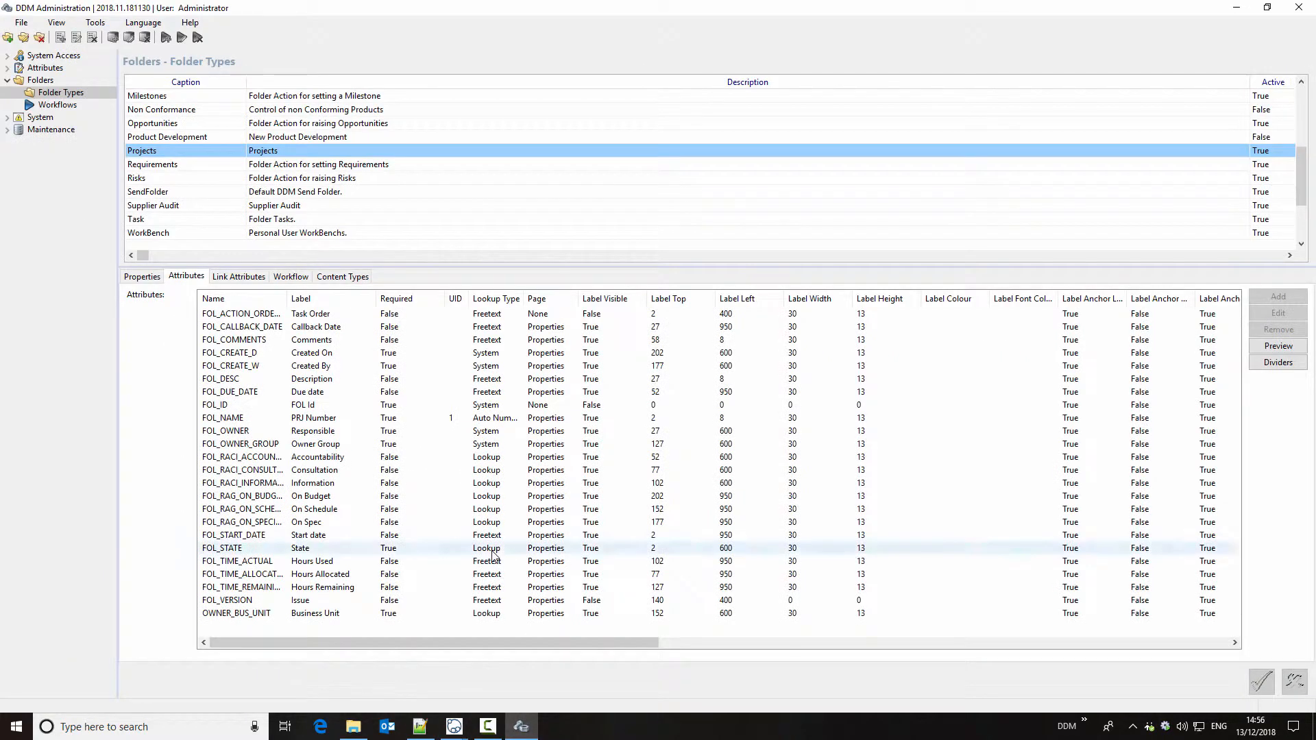
click(6, 55)
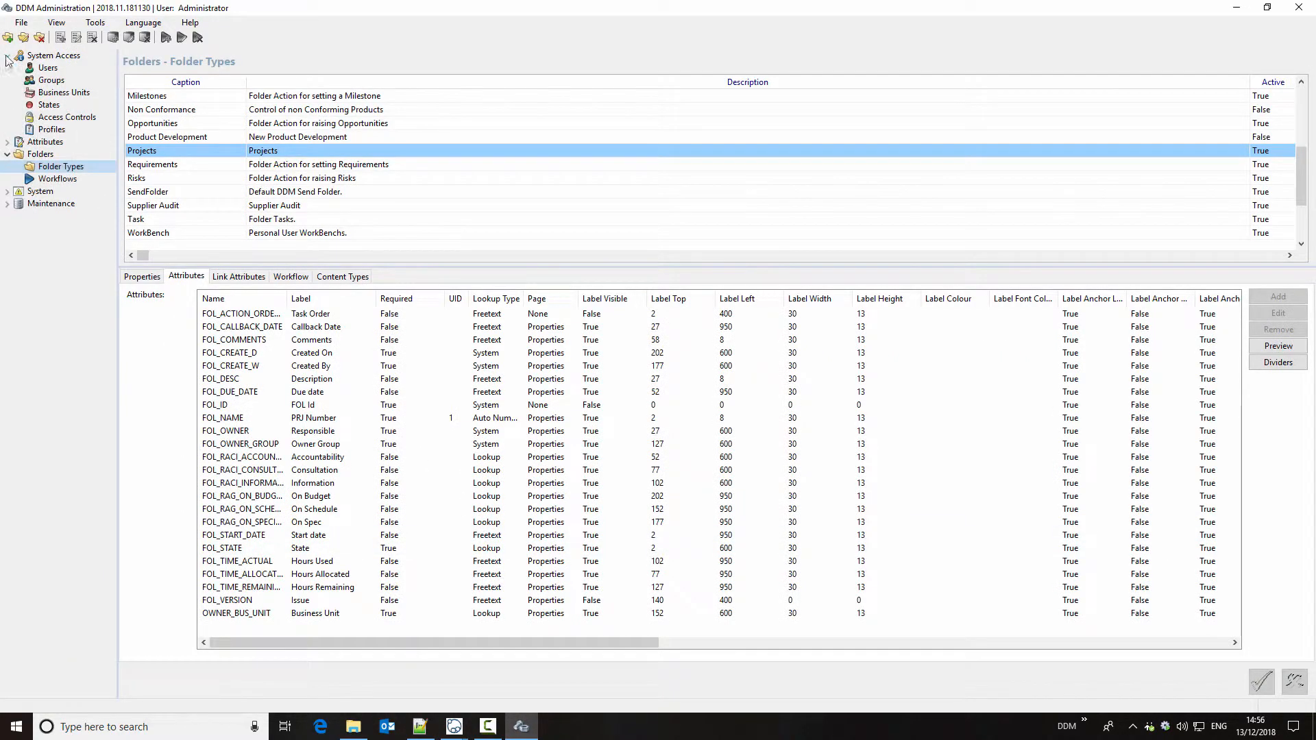
click(51, 80)
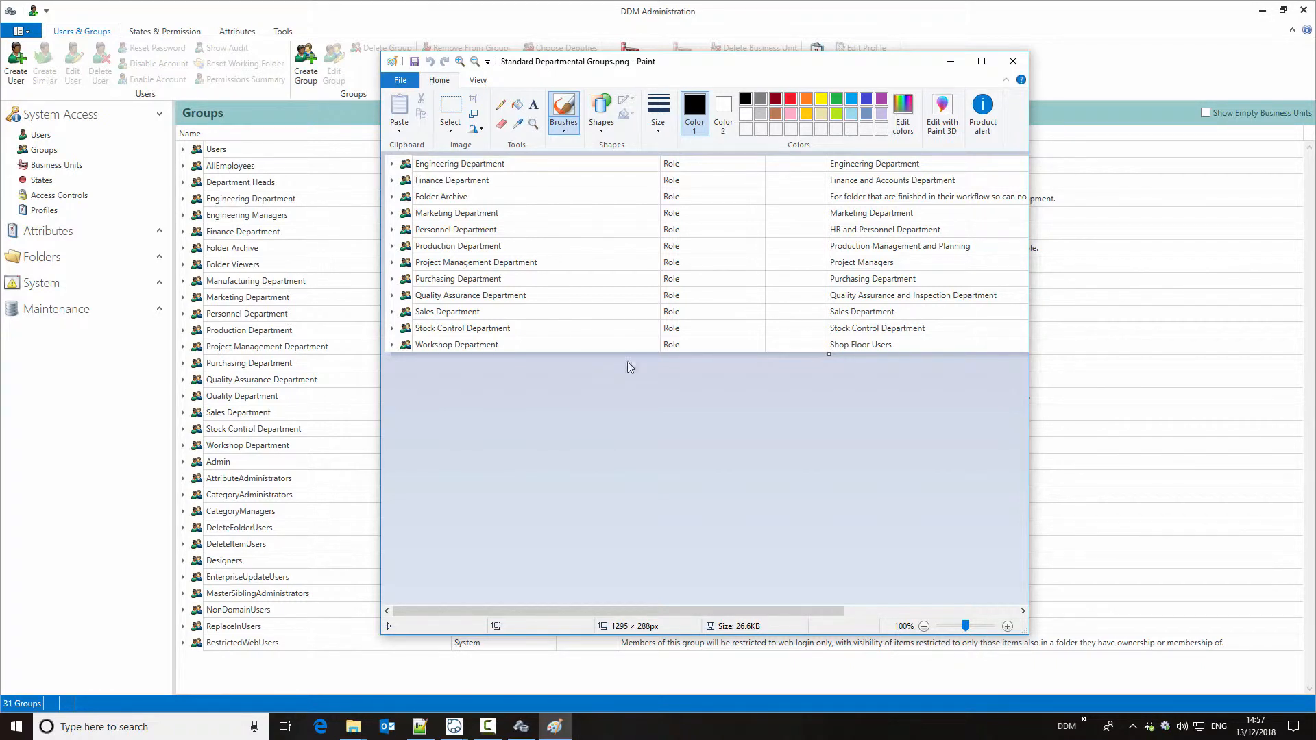
click(1013, 61)
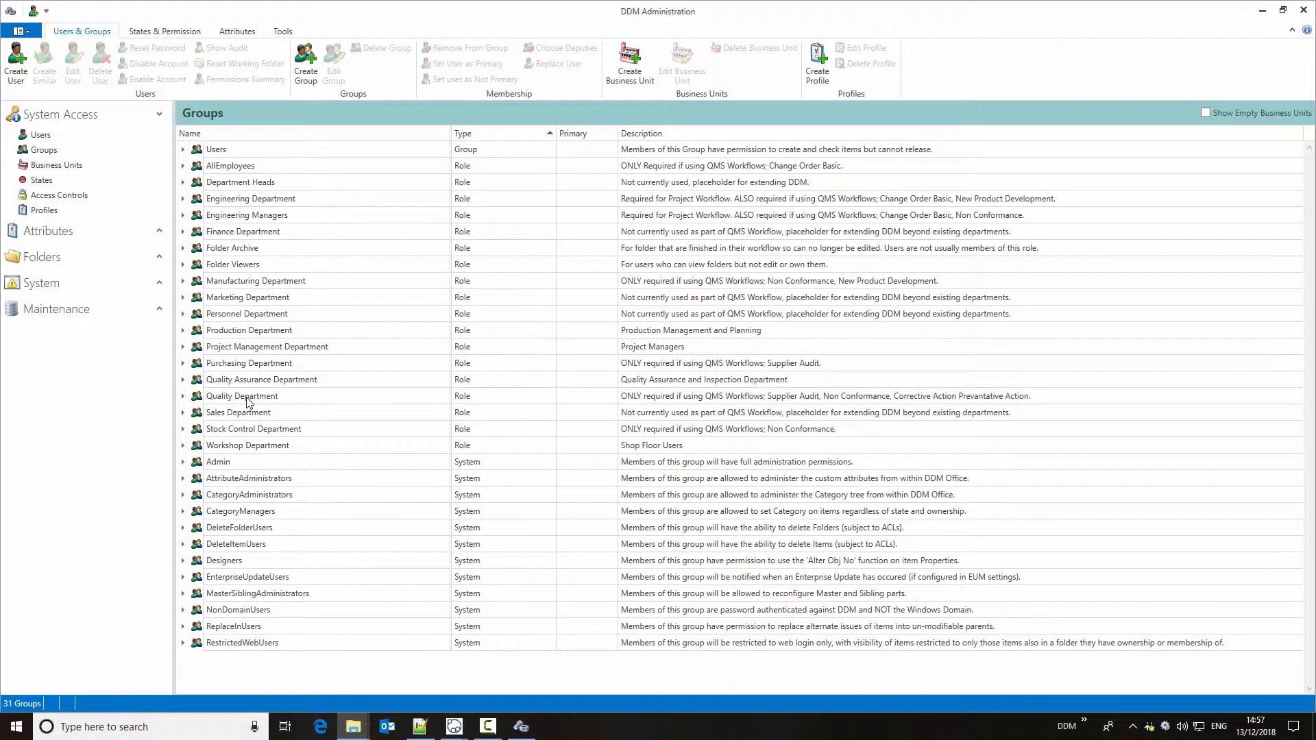
click(296, 381)
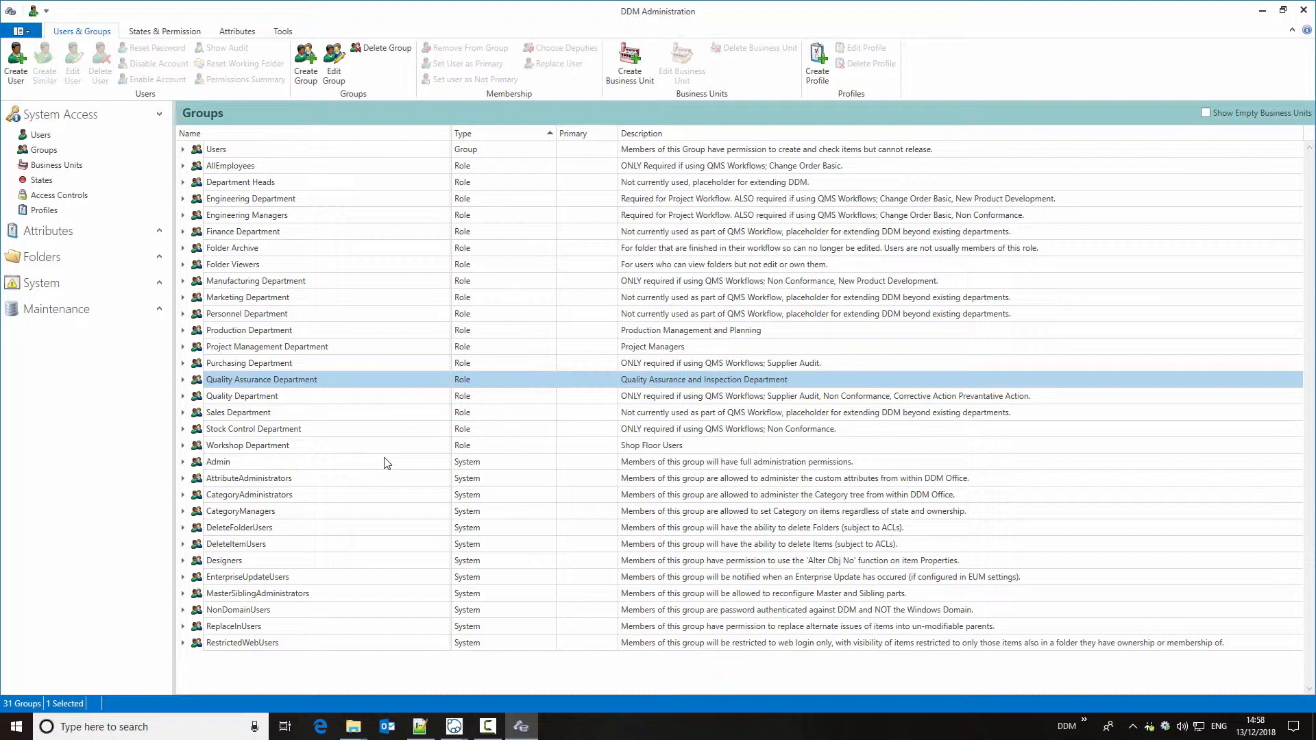
Step: Open the access controls and expand the FOLDER_DECISIONS lifecycle scheme to examine its assigned groups
click(81, 198)
click(301, 315)
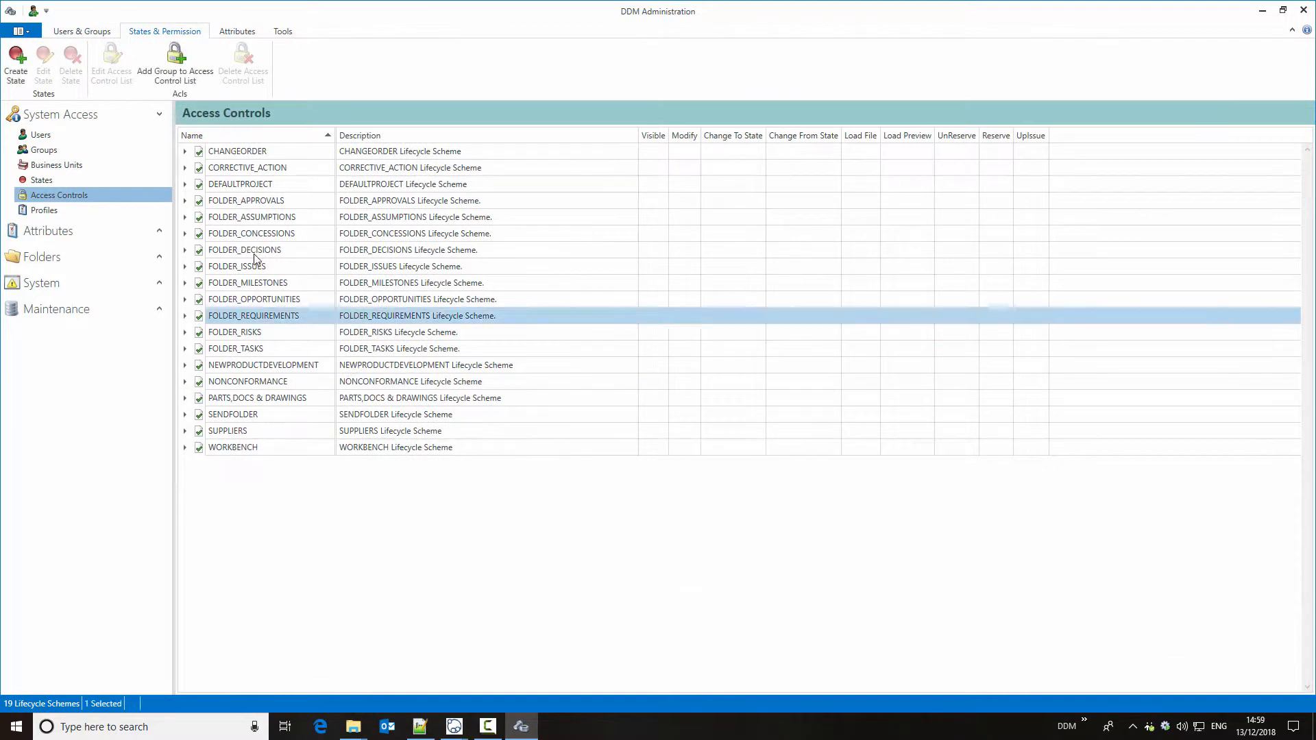
click(254, 251)
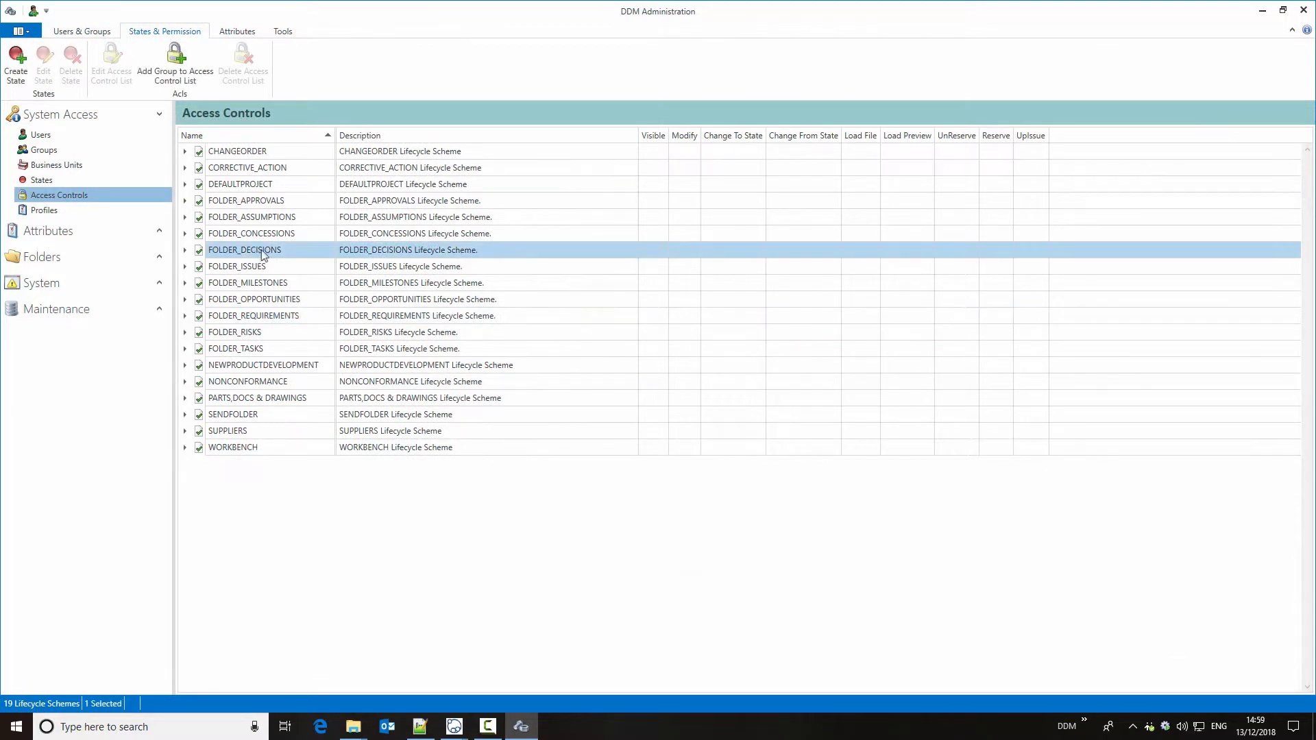
click(185, 251)
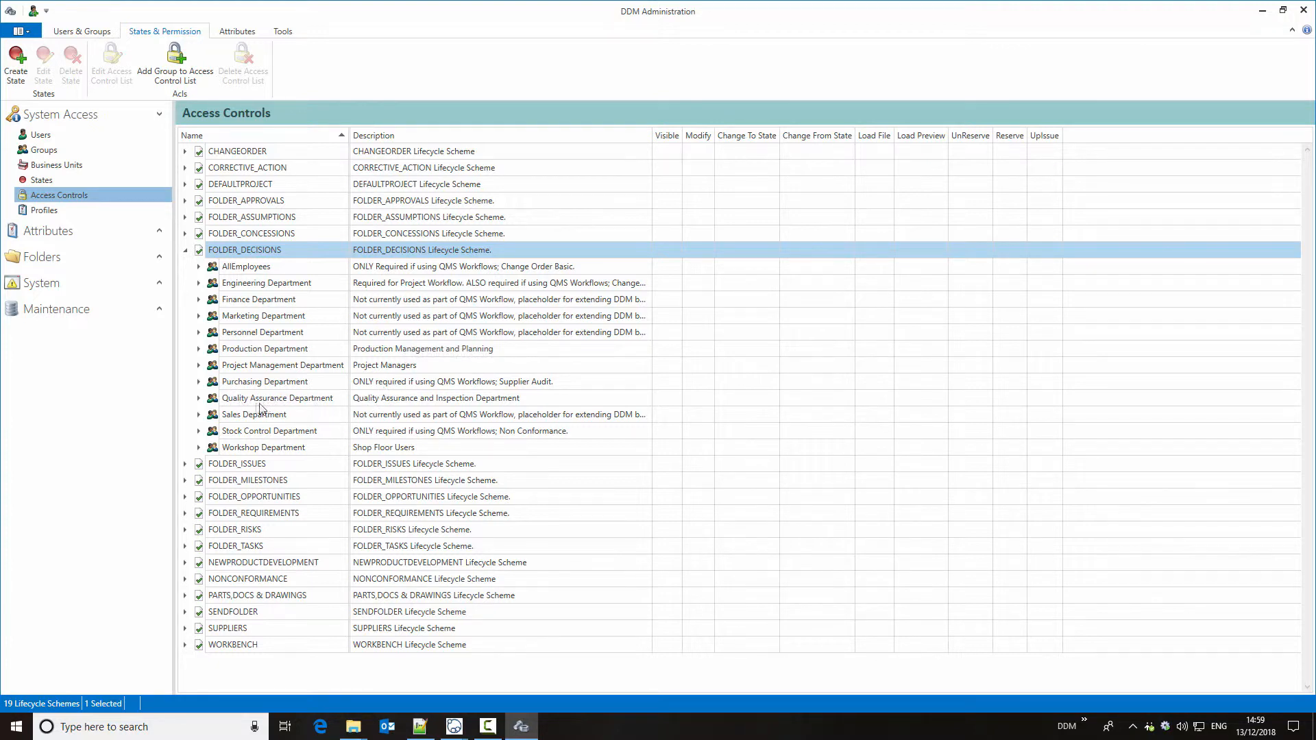
Step: Start adding a group to the FOLDER_DECISIONS access control list, choose Quality Department, and proceed to its permission entries
right_click(279, 255)
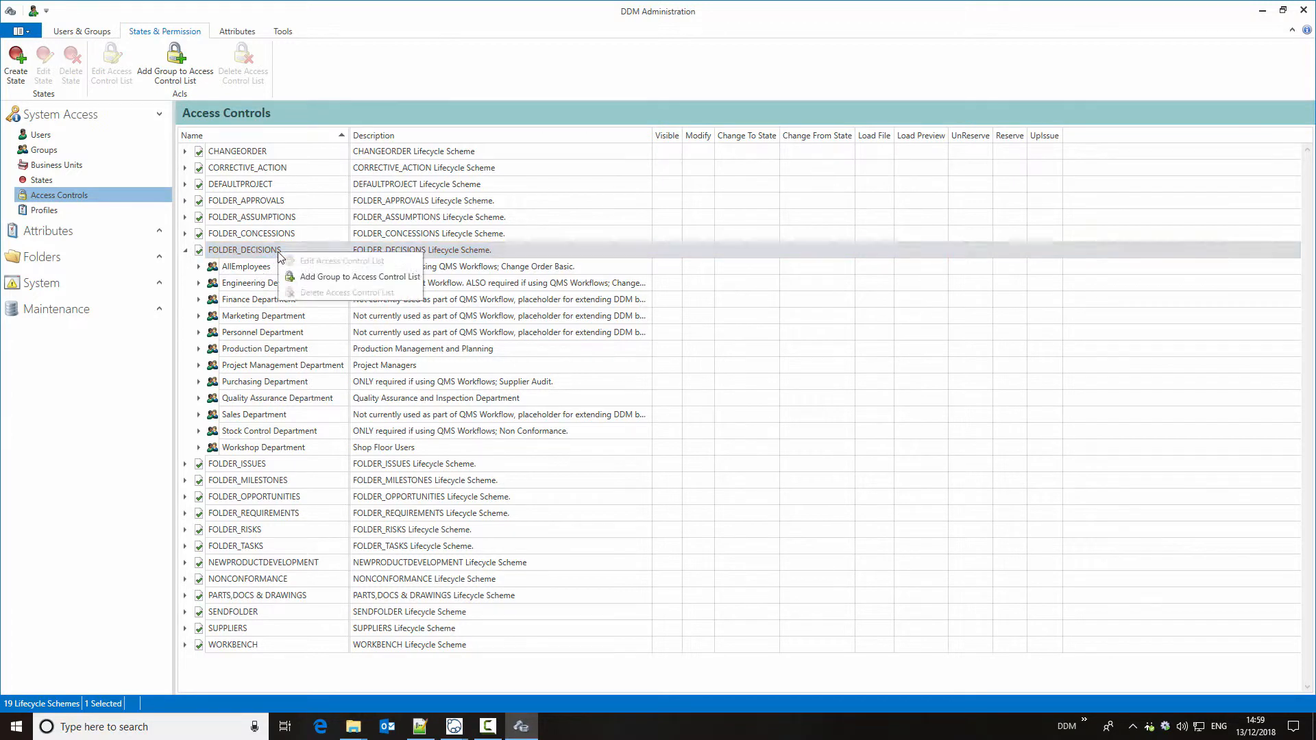
click(368, 278)
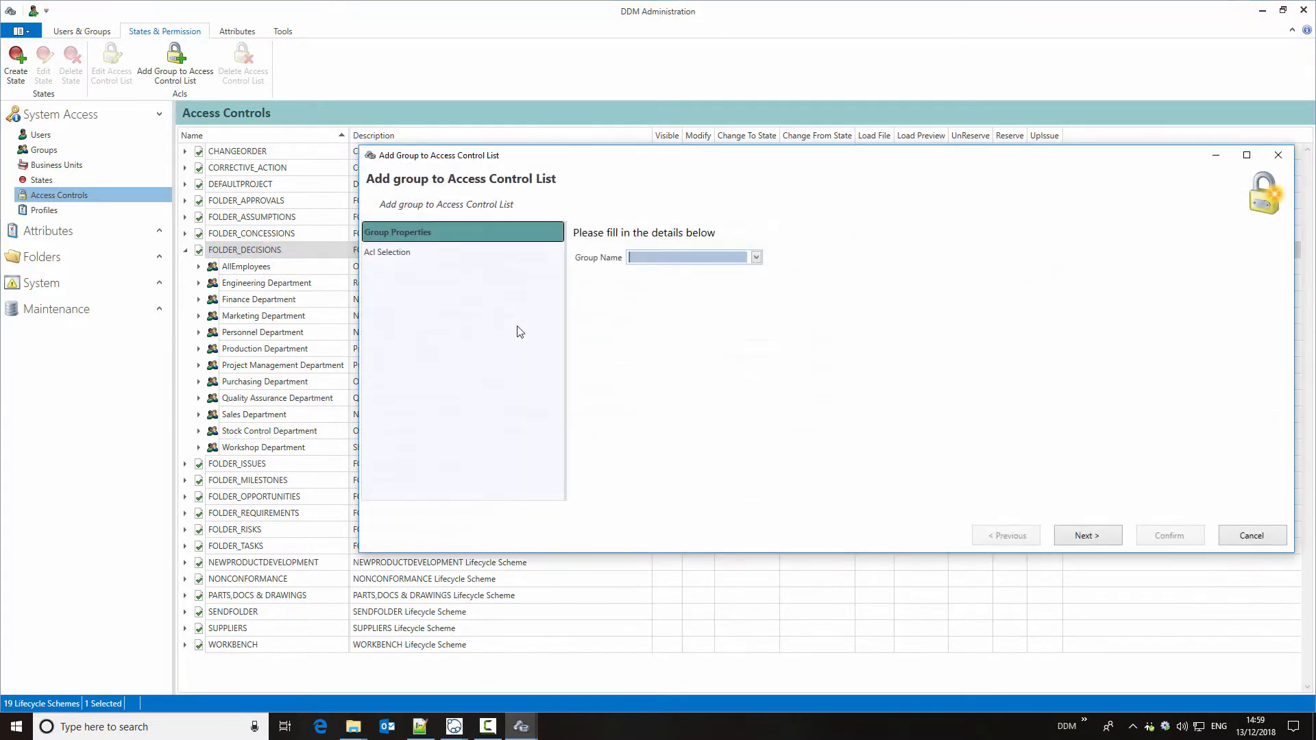
click(757, 257)
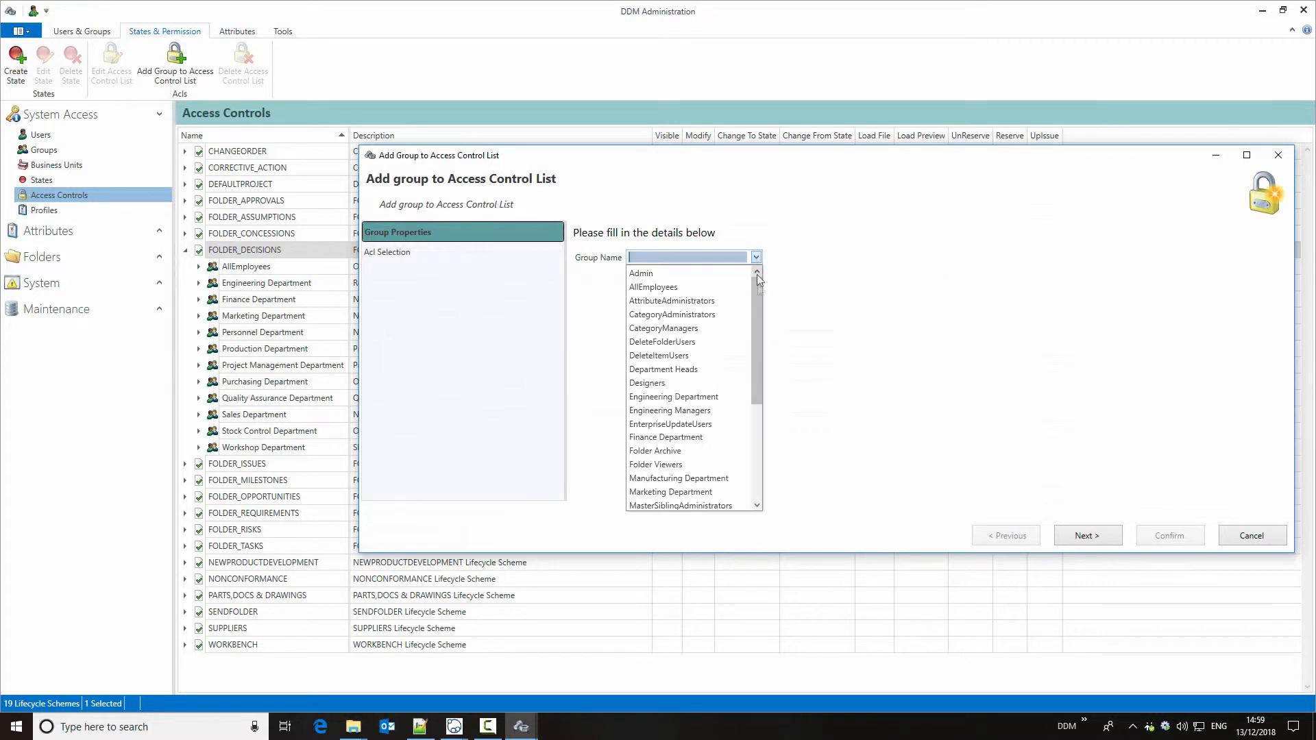
drag(757, 299, 758, 409)
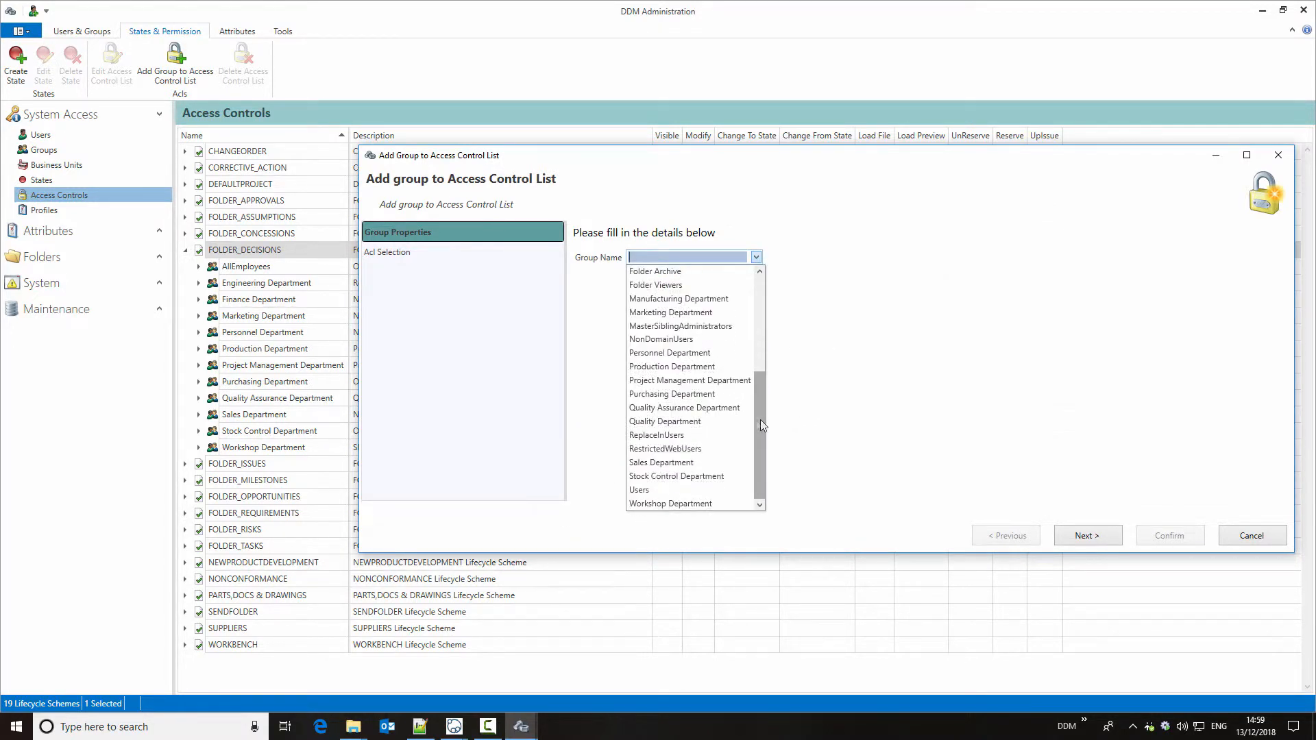
click(701, 422)
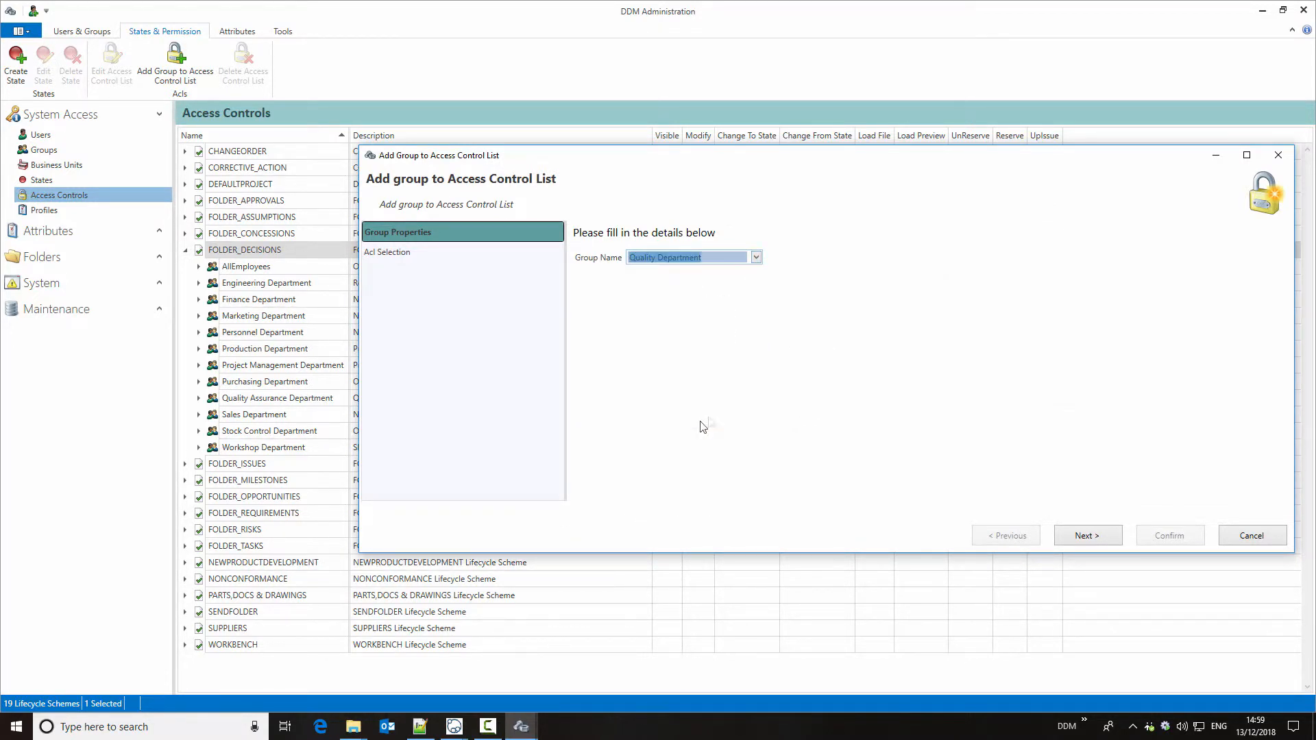
click(1100, 536)
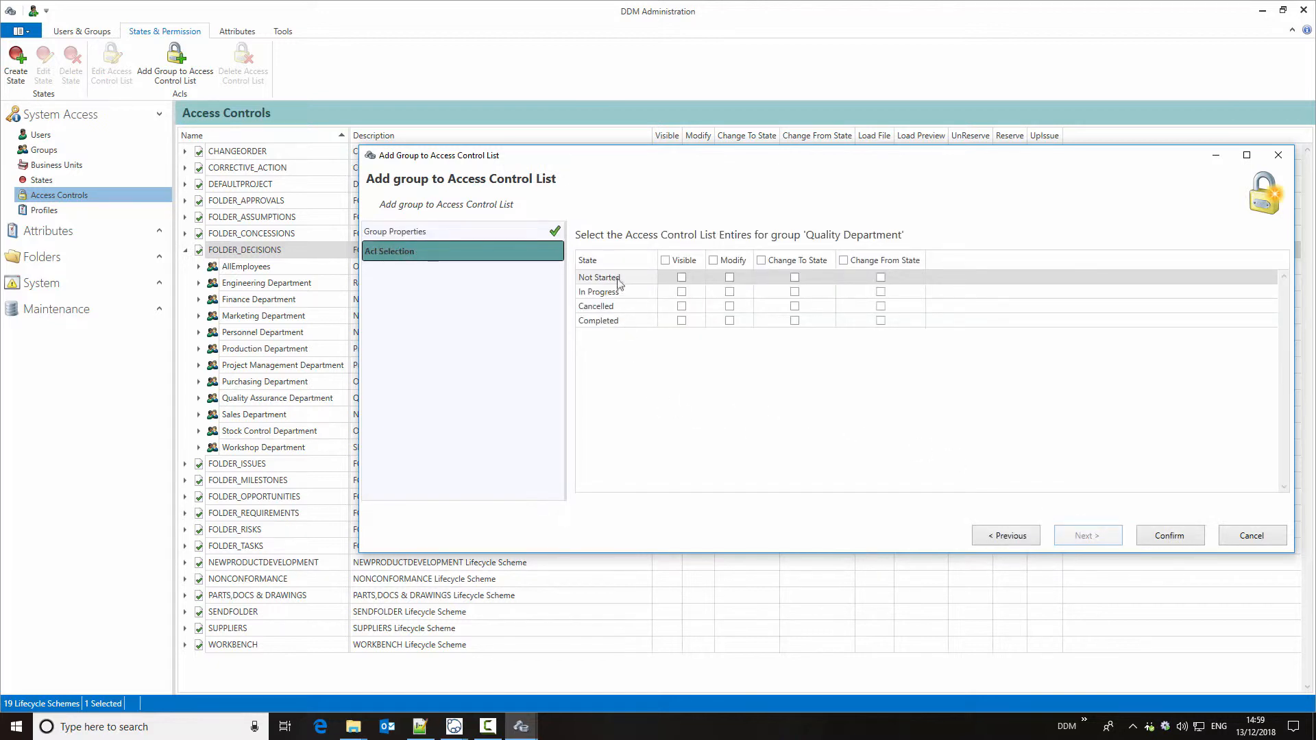
Step: Grant Quality Department Visible, Change To State and Change From State for all states, but Modify only for Not Started and In Progress, and confirm
click(665, 261)
click(713, 261)
click(760, 261)
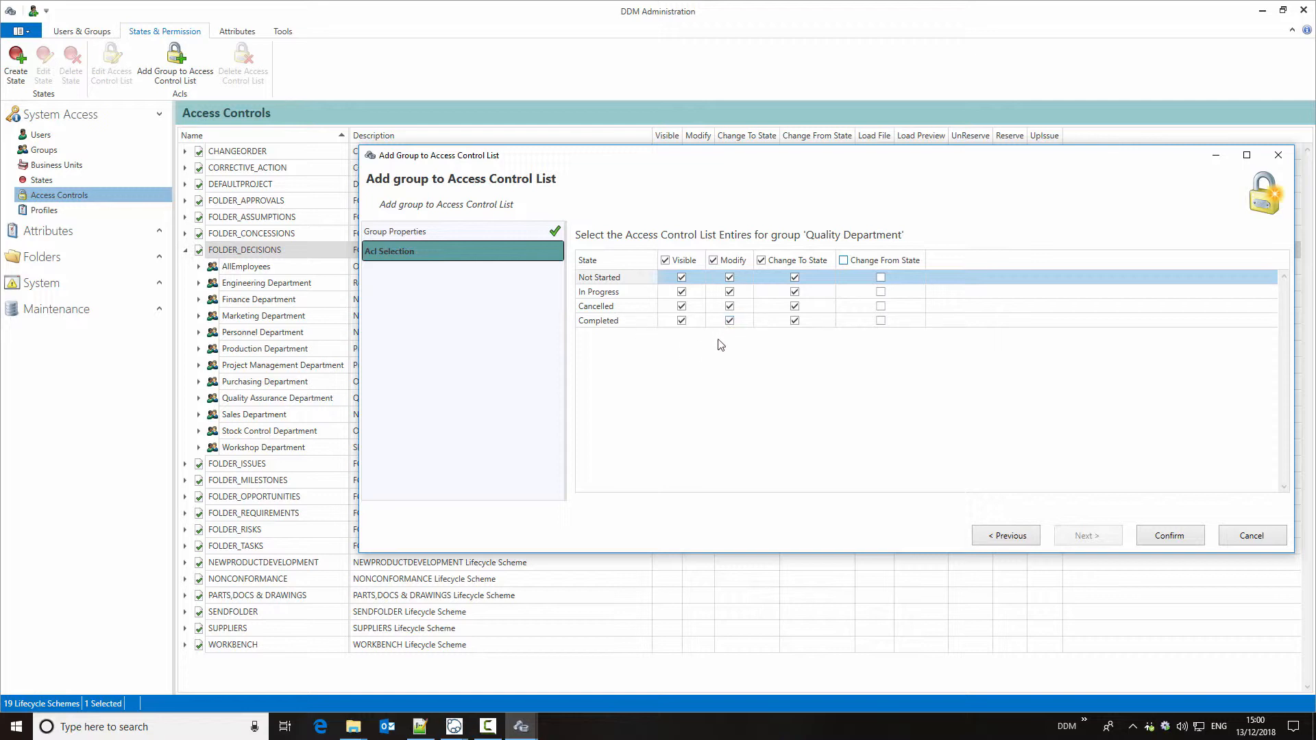
click(729, 306)
click(729, 320)
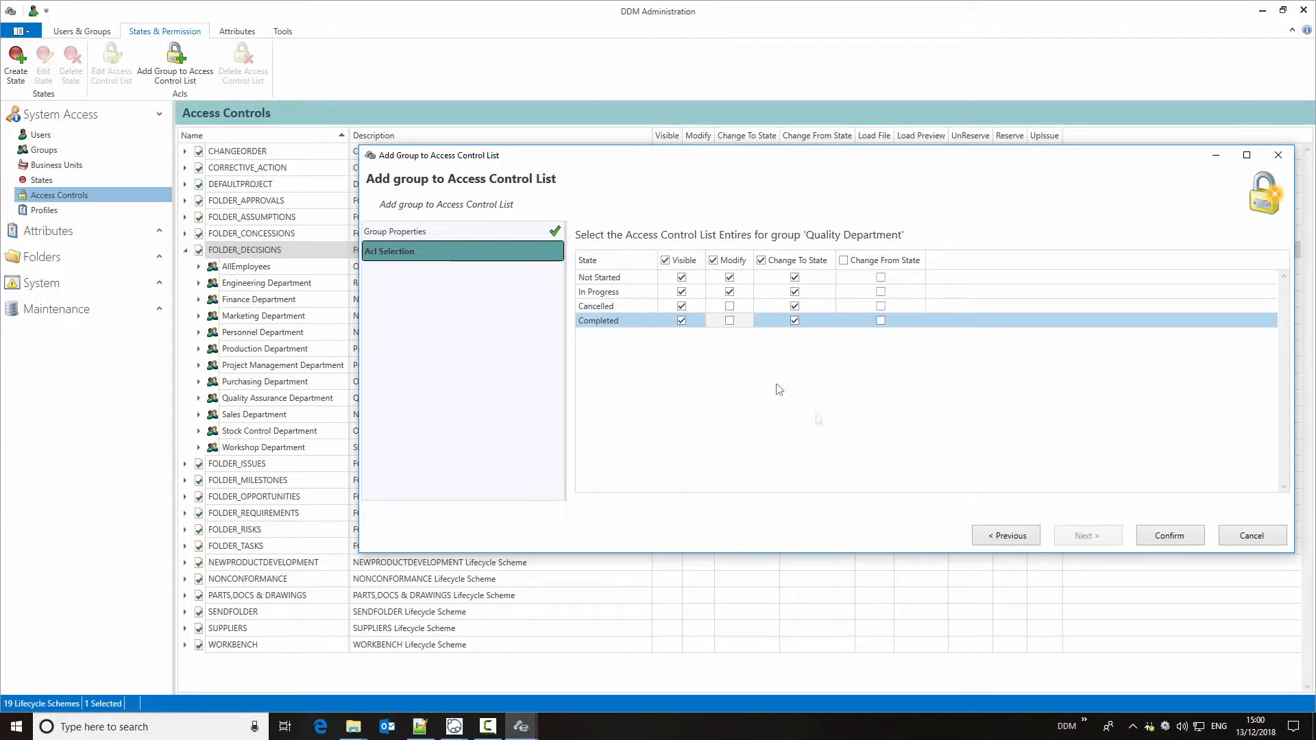
click(843, 261)
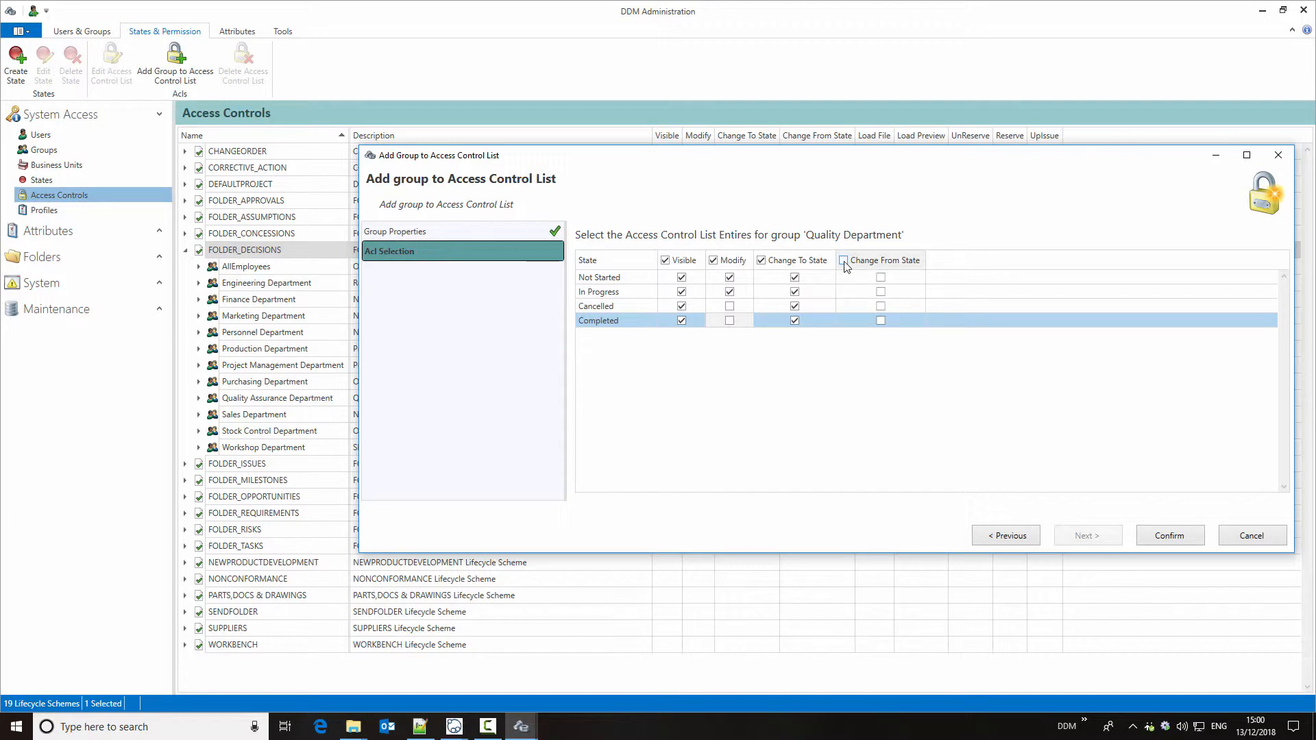
click(1167, 536)
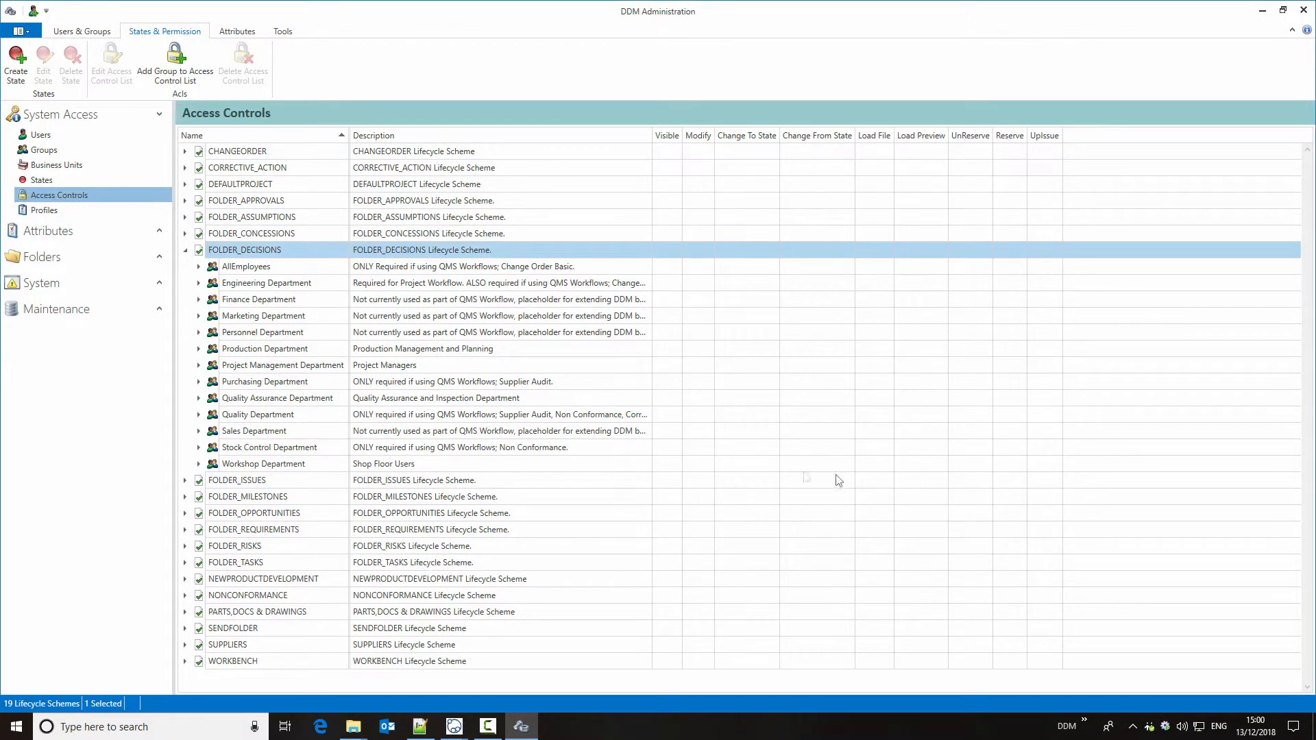
Step: Open the Decisions folder type and display its attributes
click(258, 267)
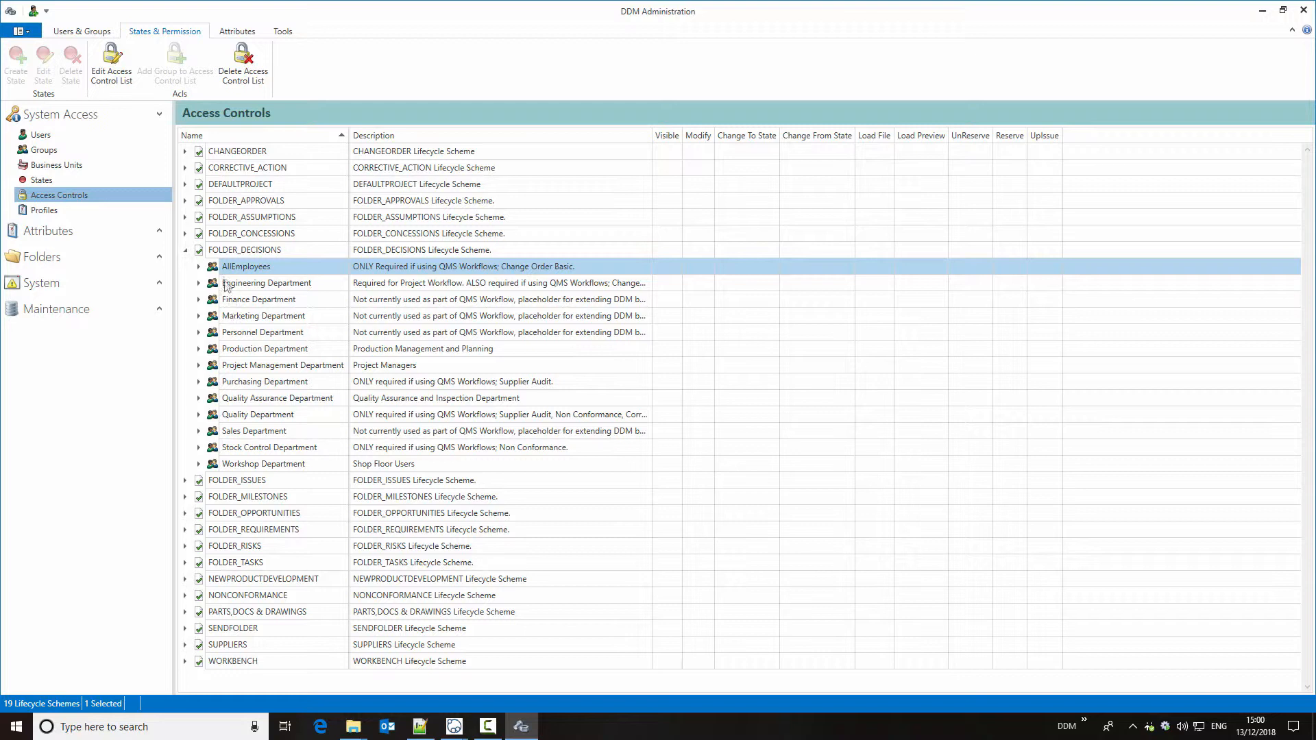
click(160, 258)
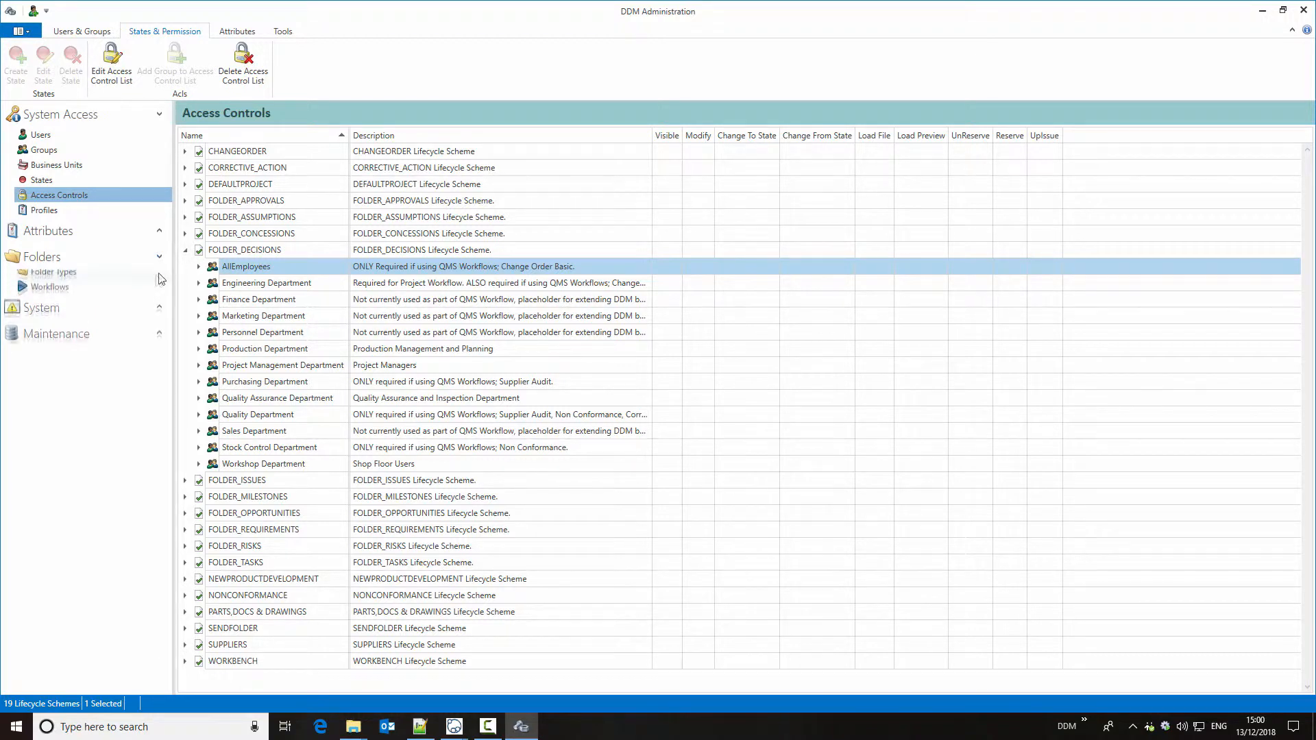
click(121, 277)
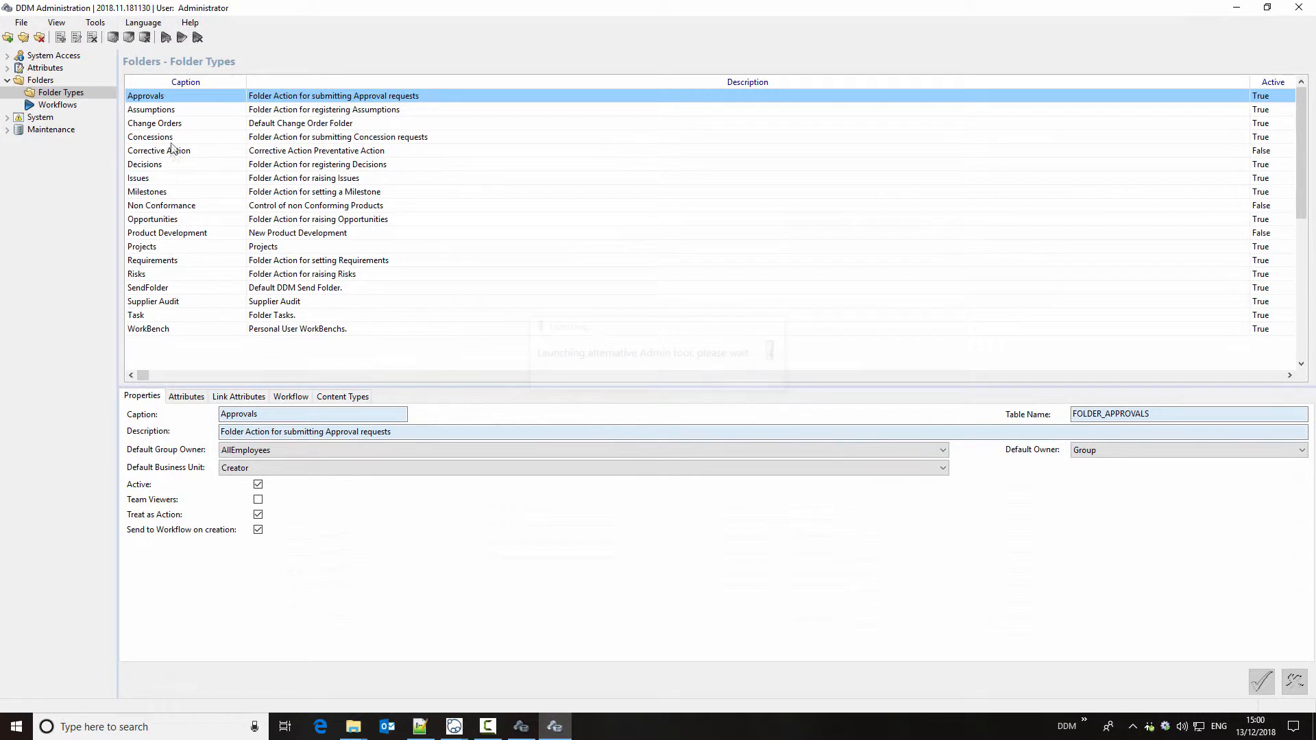
click(172, 163)
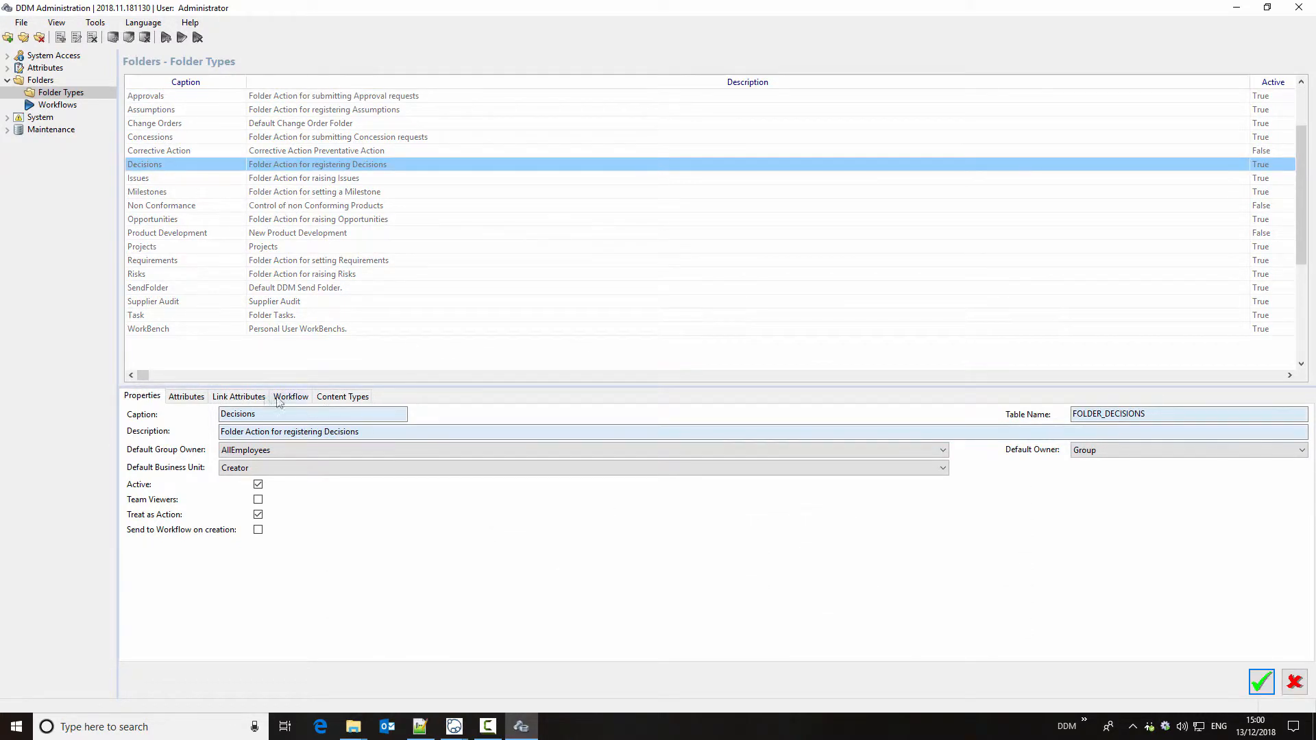
click(187, 396)
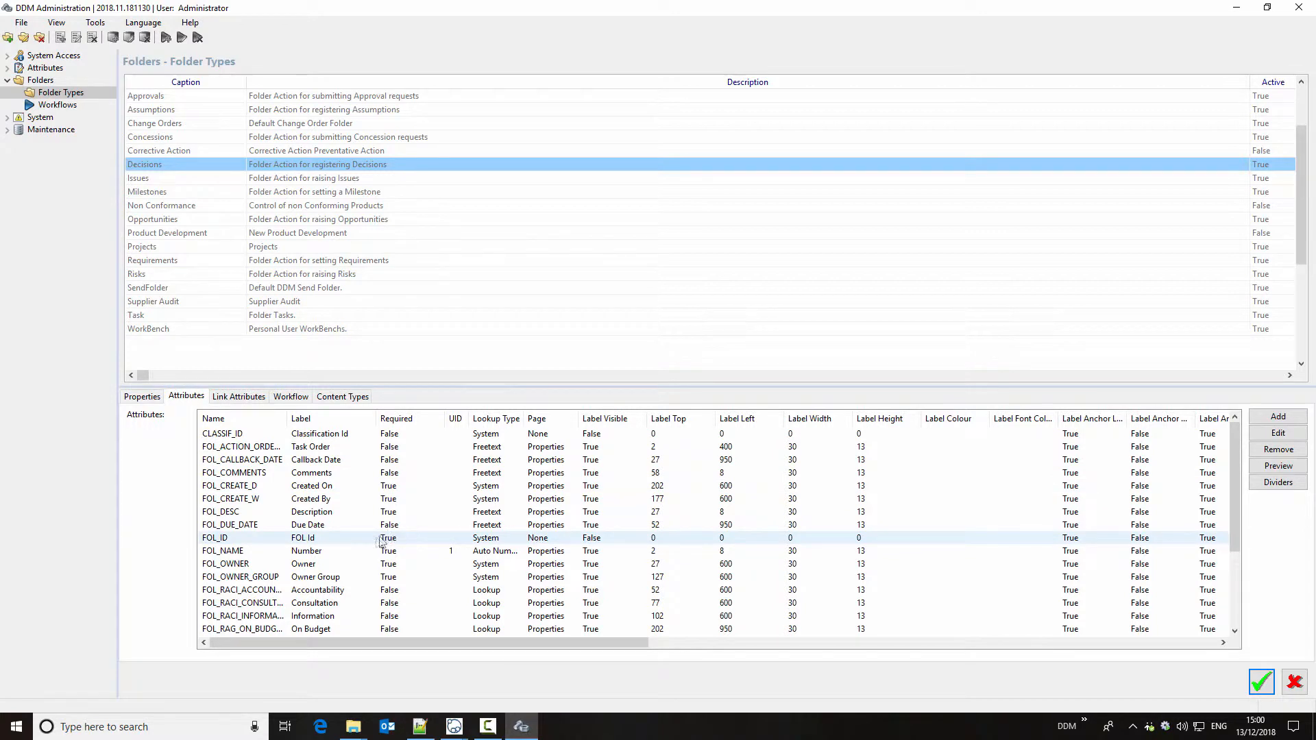
Step: Examine the numbering selection of the Decisions folder type's FOL_NAME attribute, and leave both the attribute and folder type without saving
click(349, 551)
right_click(350, 552)
click(374, 574)
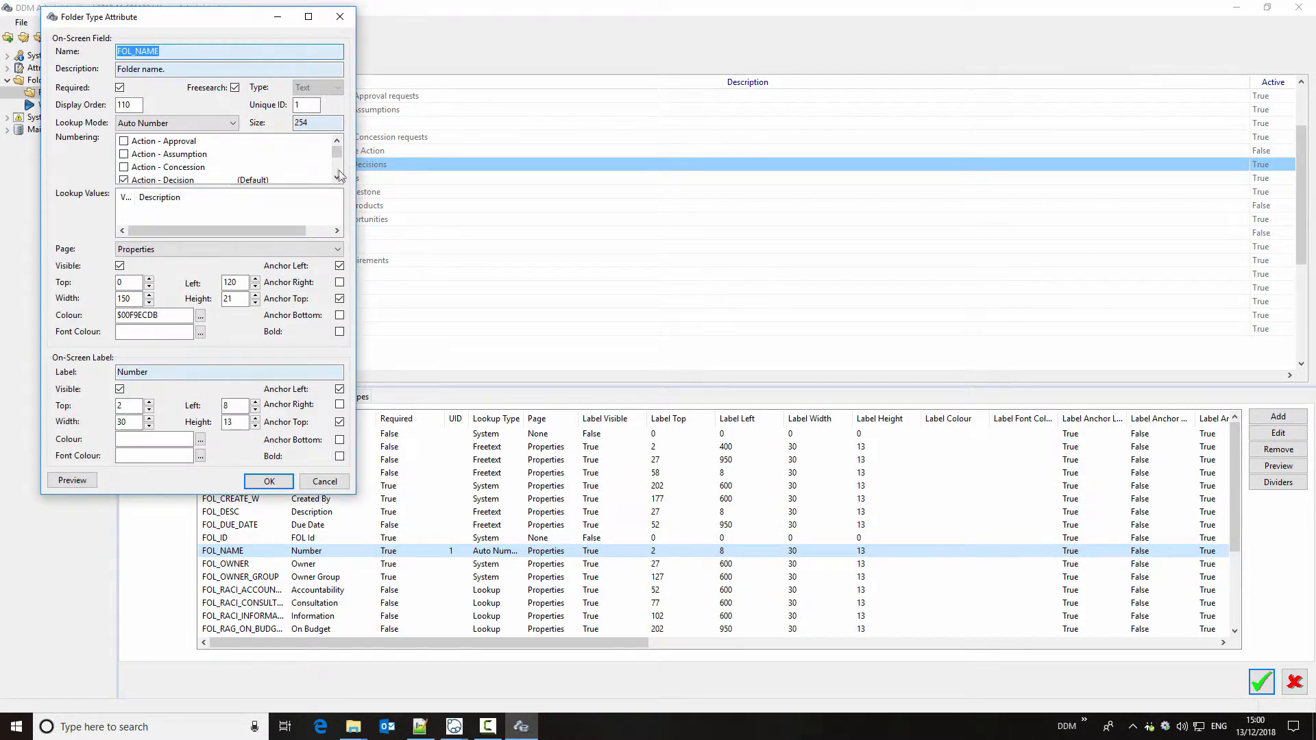
scroll(336, 158, down, 1)
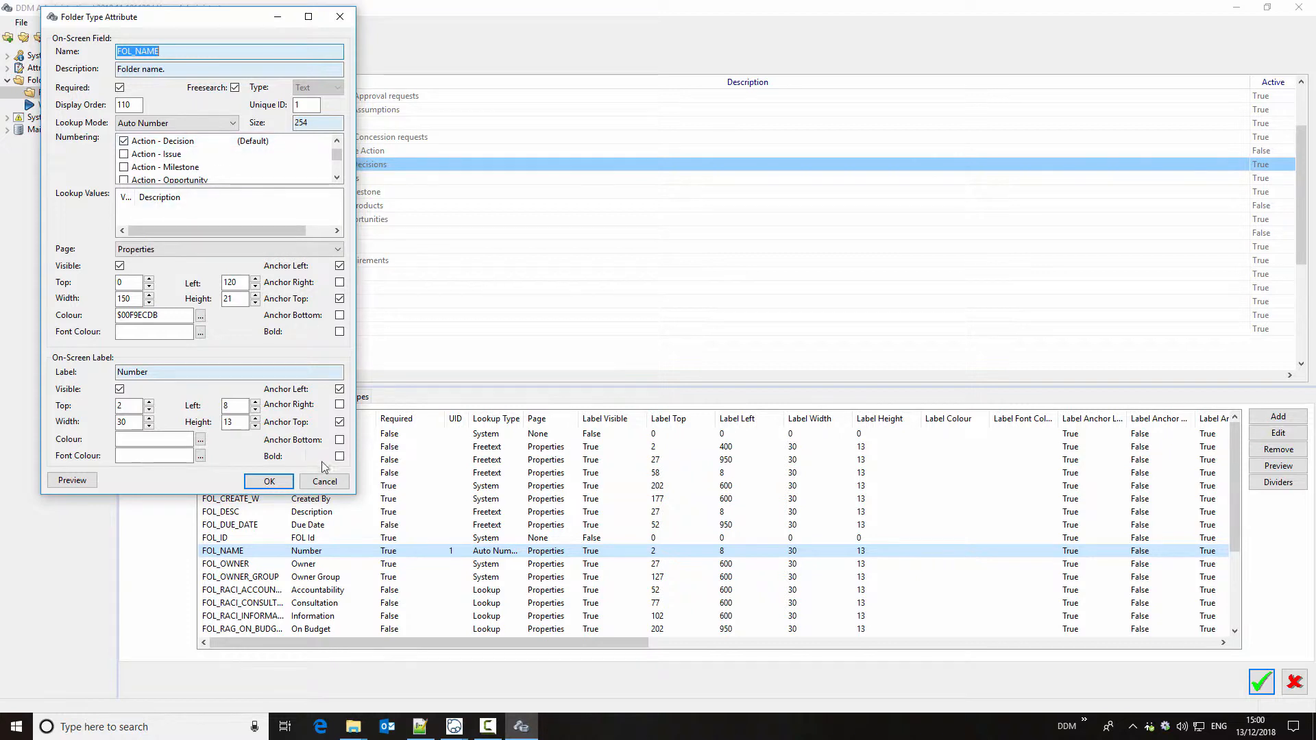
click(328, 482)
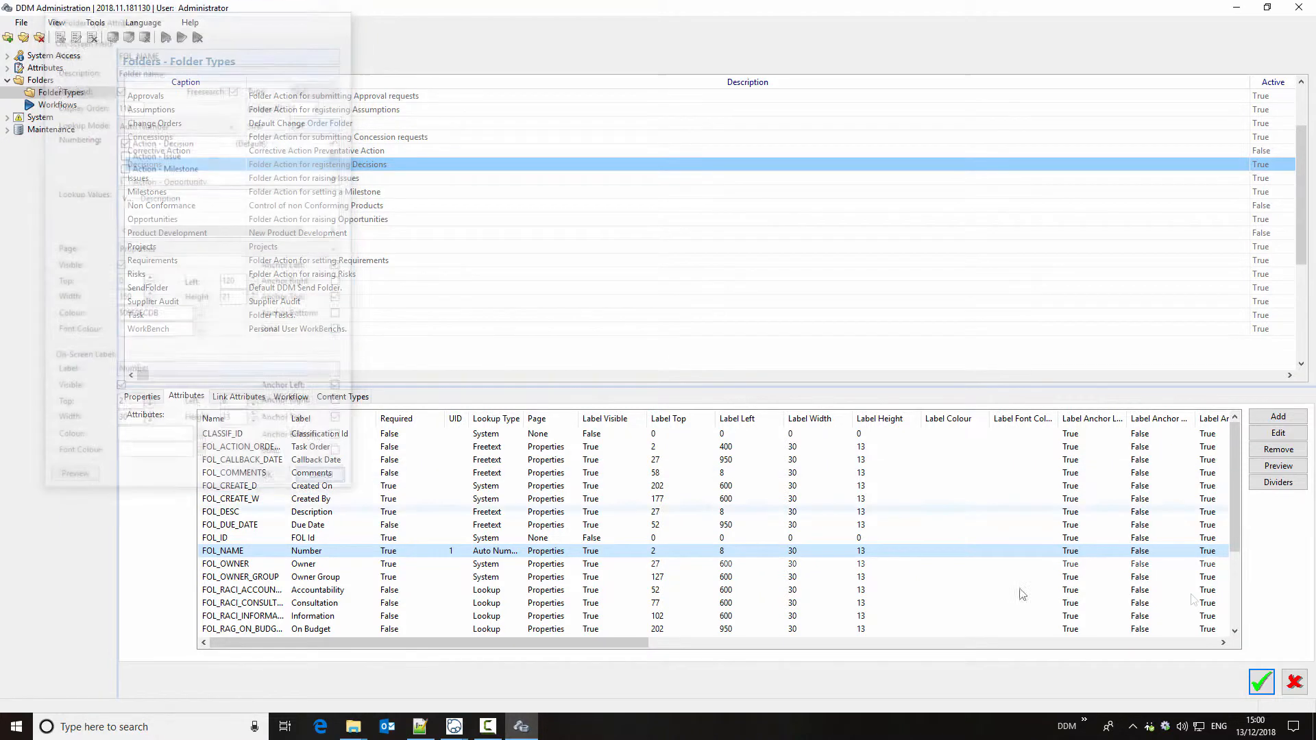
click(1294, 682)
Step: Open Auto Number Administration to review the numbering types and prefixes for the actions, and close it
click(96, 23)
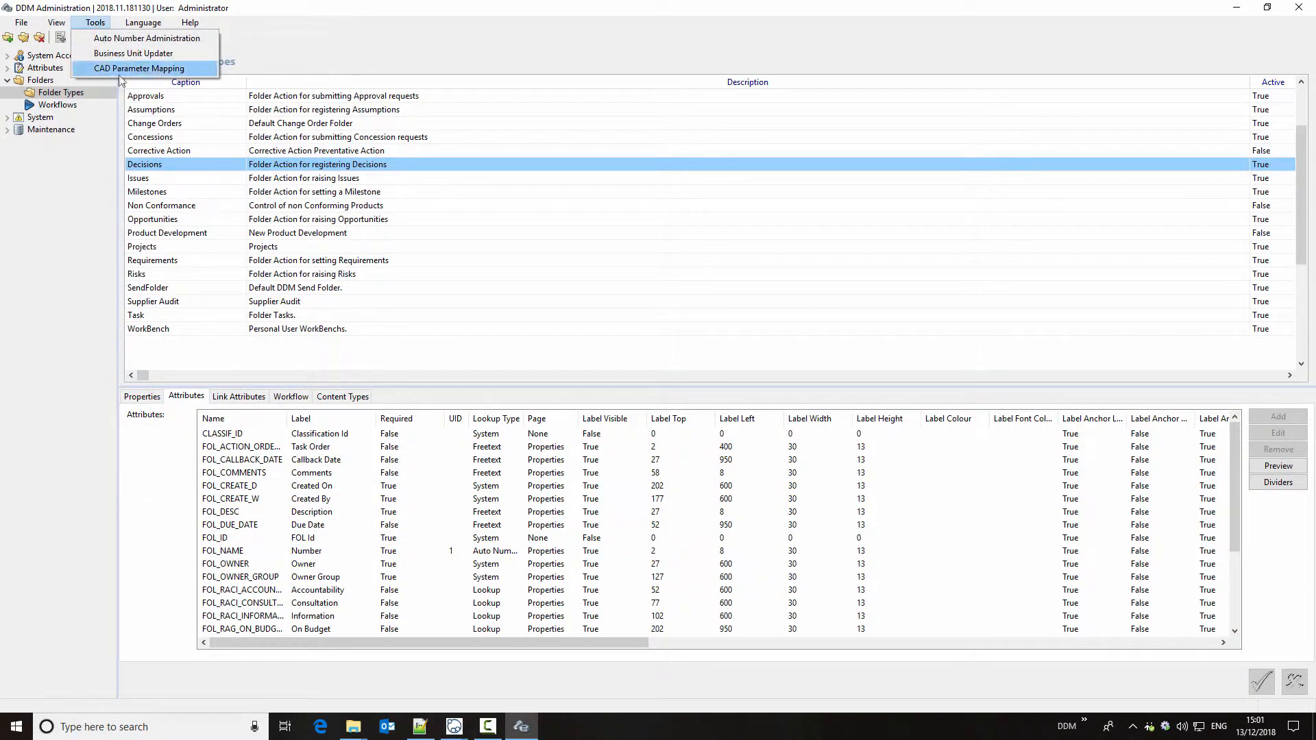
click(131, 40)
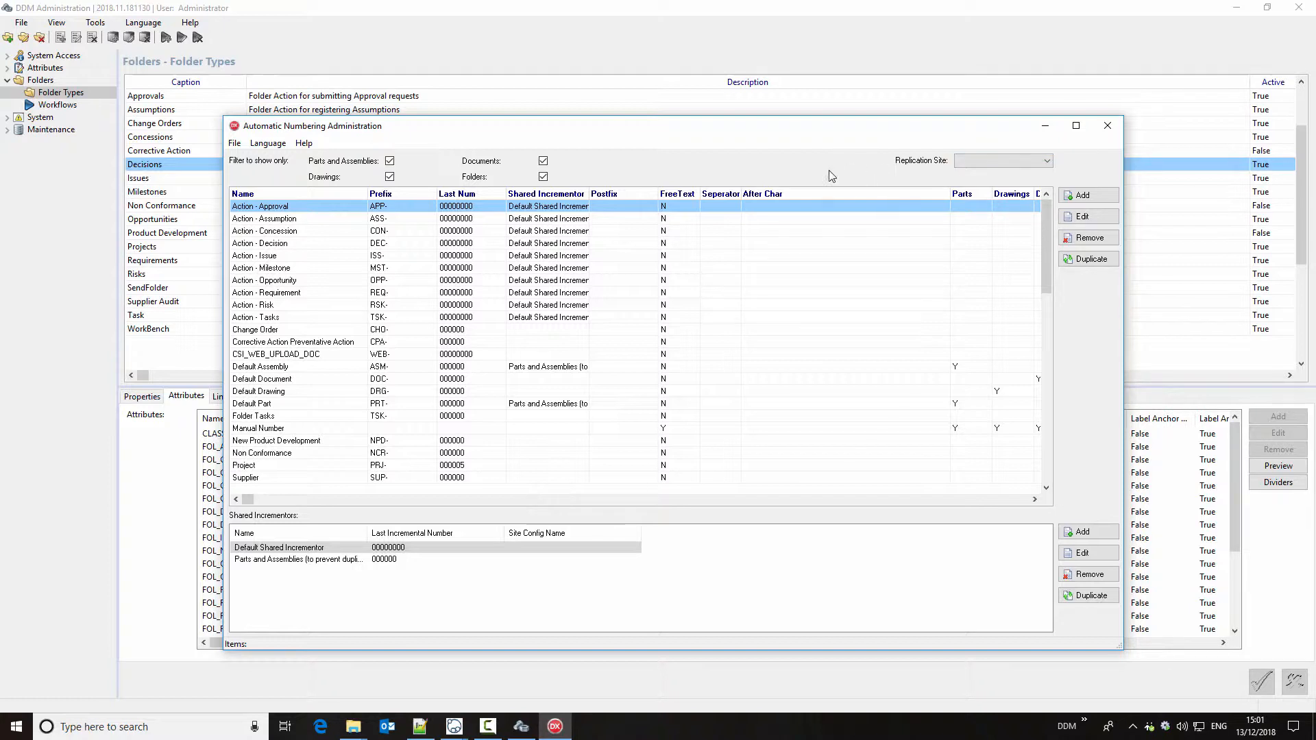
key(alt+F4)
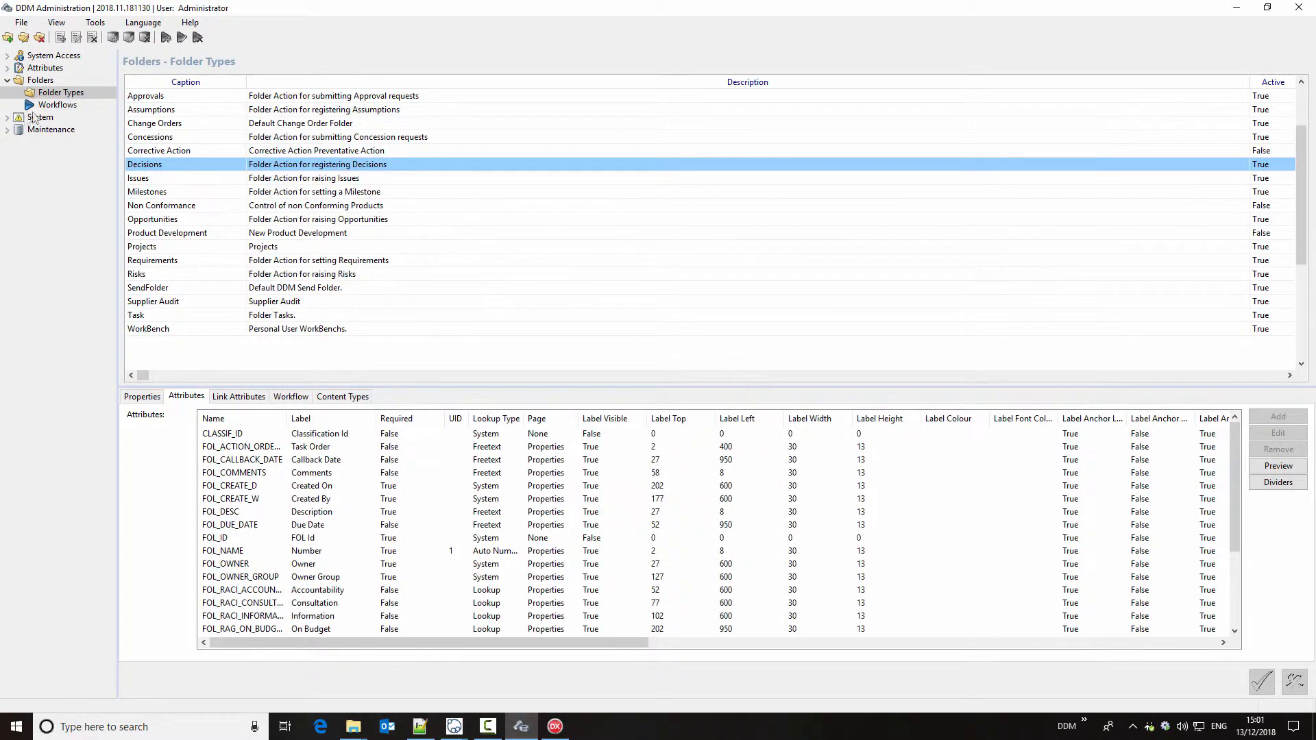
Step: Open the system configuration and enable locking number allocation to specific groups
click(9, 117)
click(50, 129)
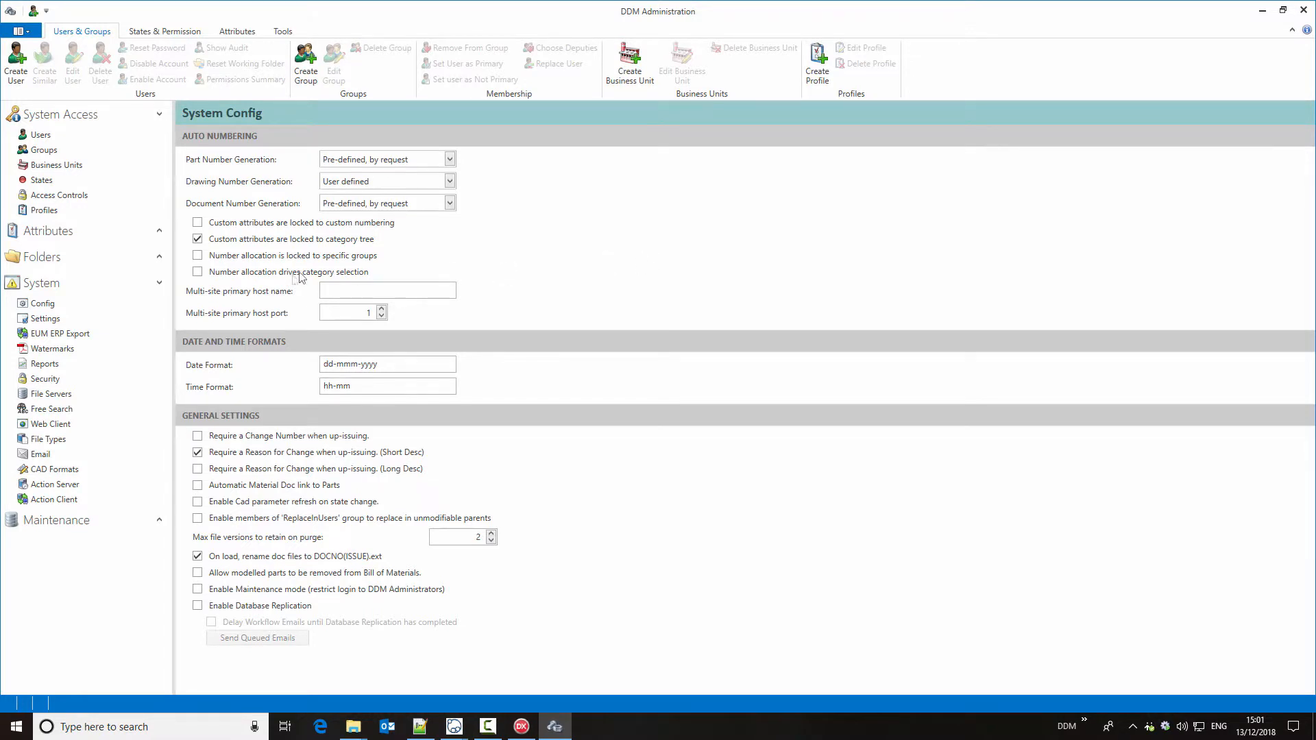
click(198, 256)
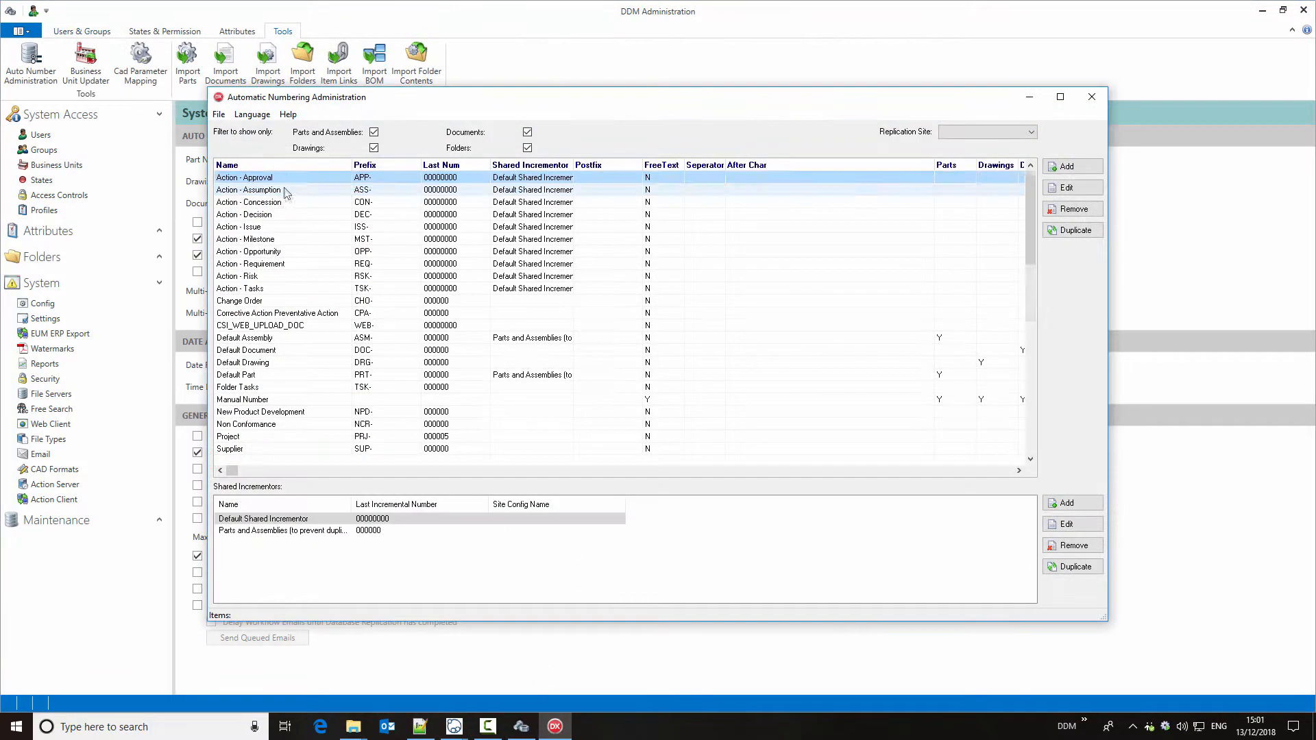
Step: Open the Action - Assumption numbering type, try saving it without a group, and select AllEmployees as its group
click(288, 192)
double_click(297, 191)
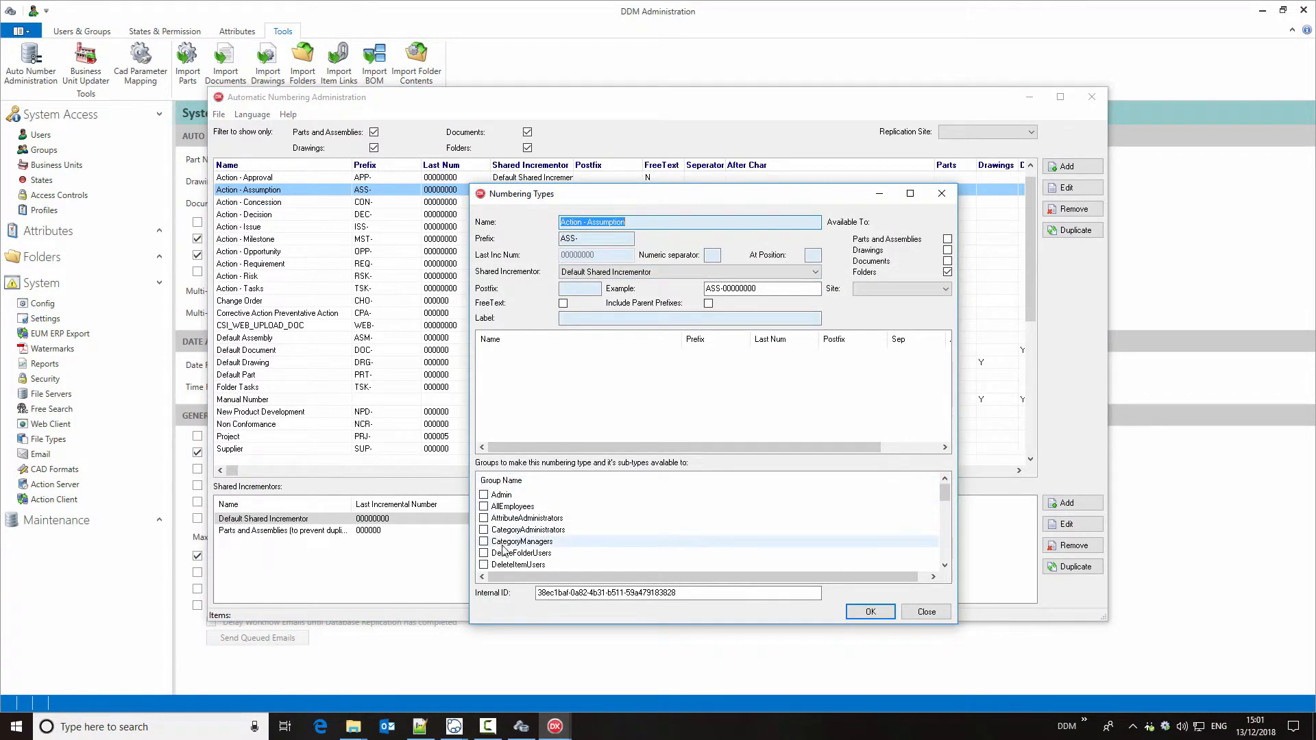
click(868, 614)
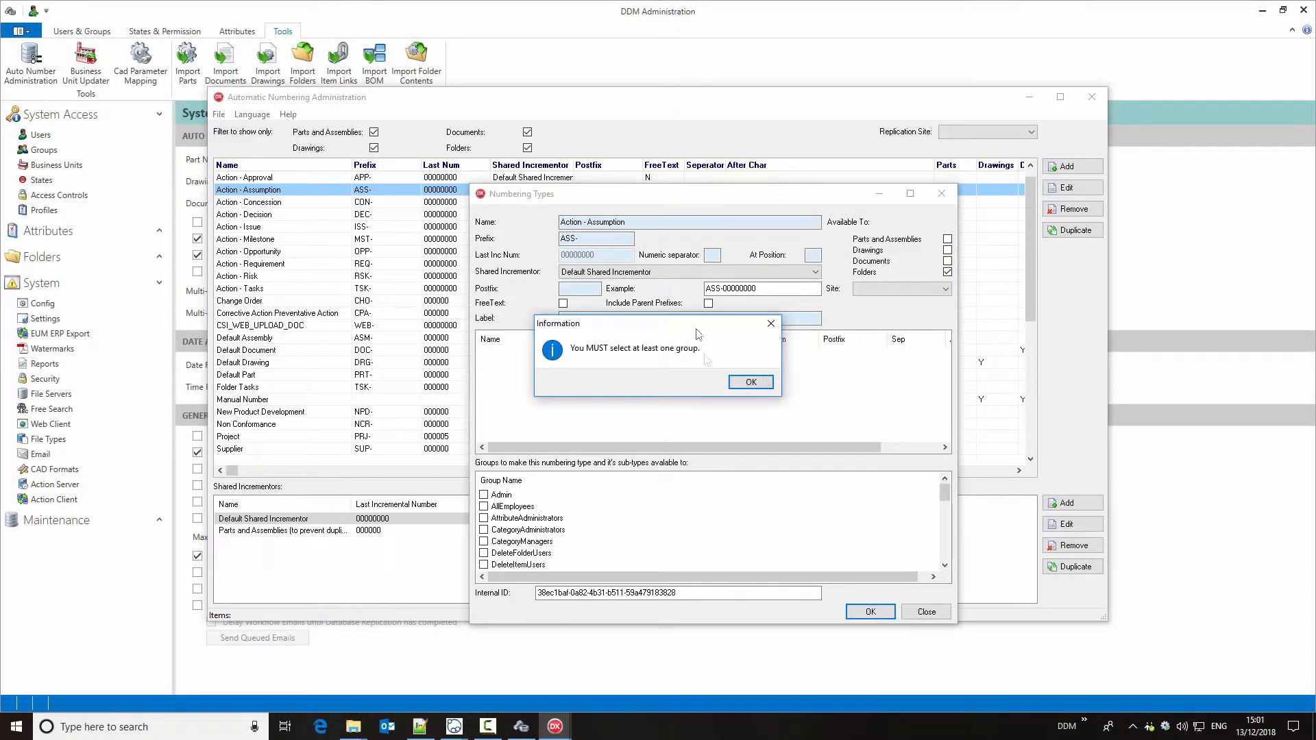
click(749, 383)
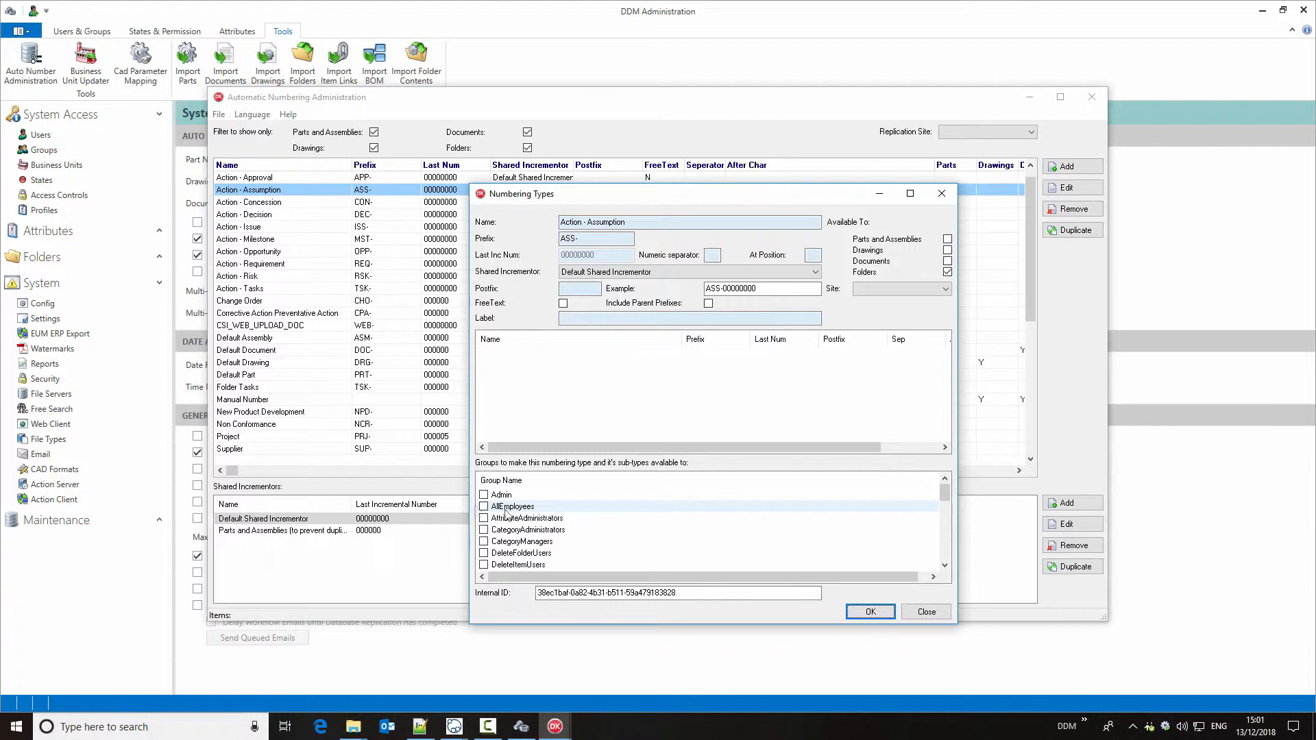
click(484, 506)
click(931, 613)
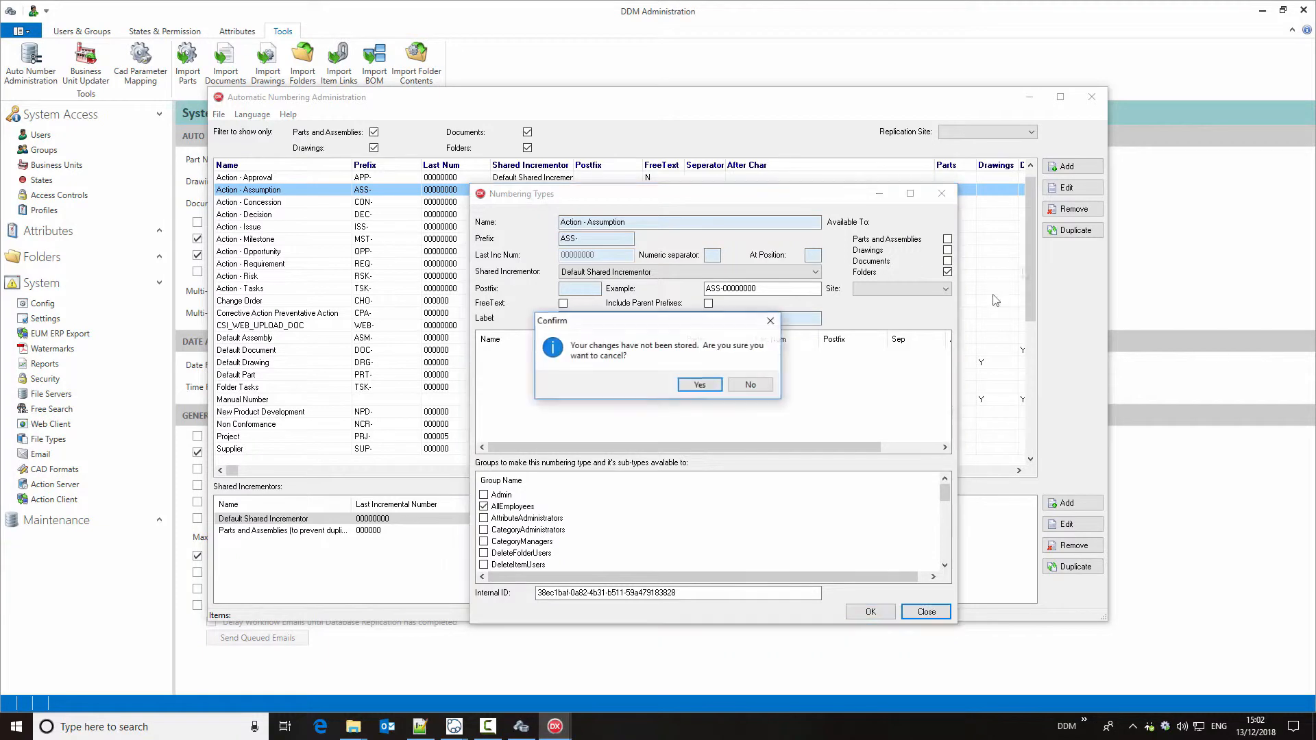
click(752, 385)
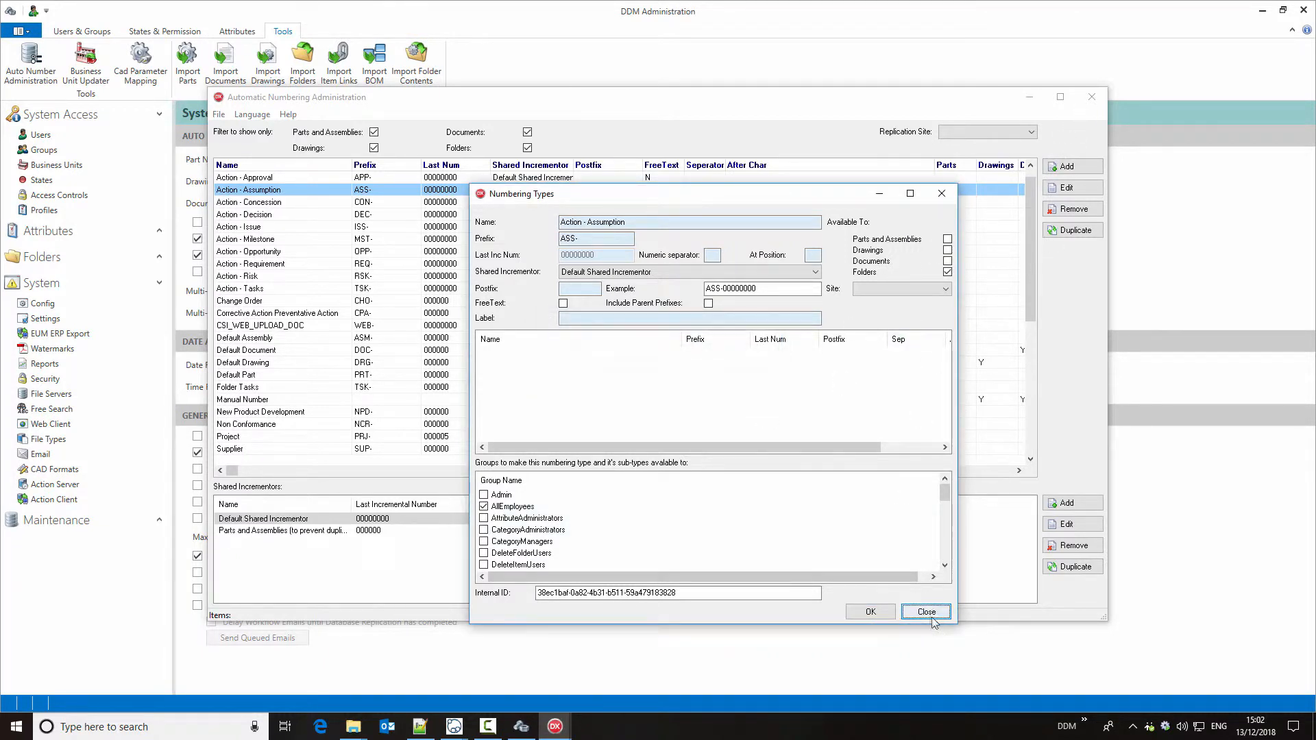
Step: Close the numbering windows without storing the Action - Assumption changes, and disable locking number allocation to specific groups
click(941, 194)
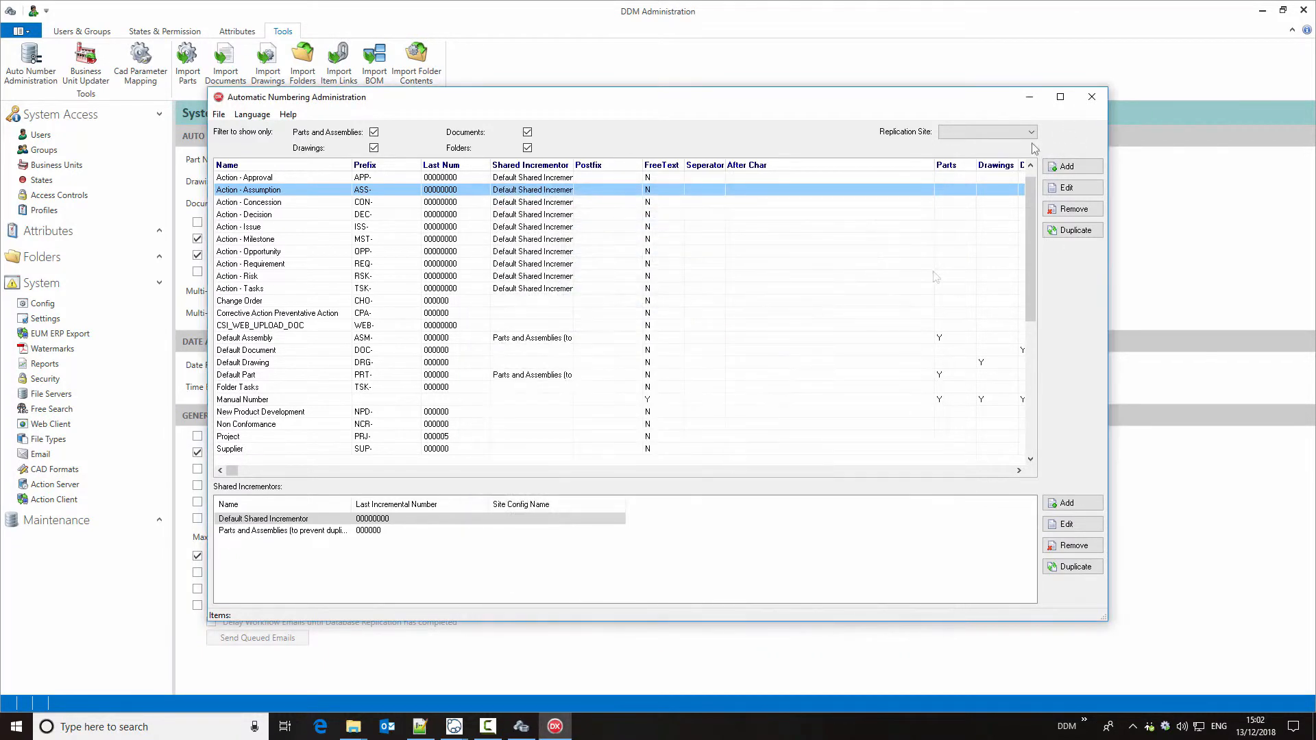
click(1090, 97)
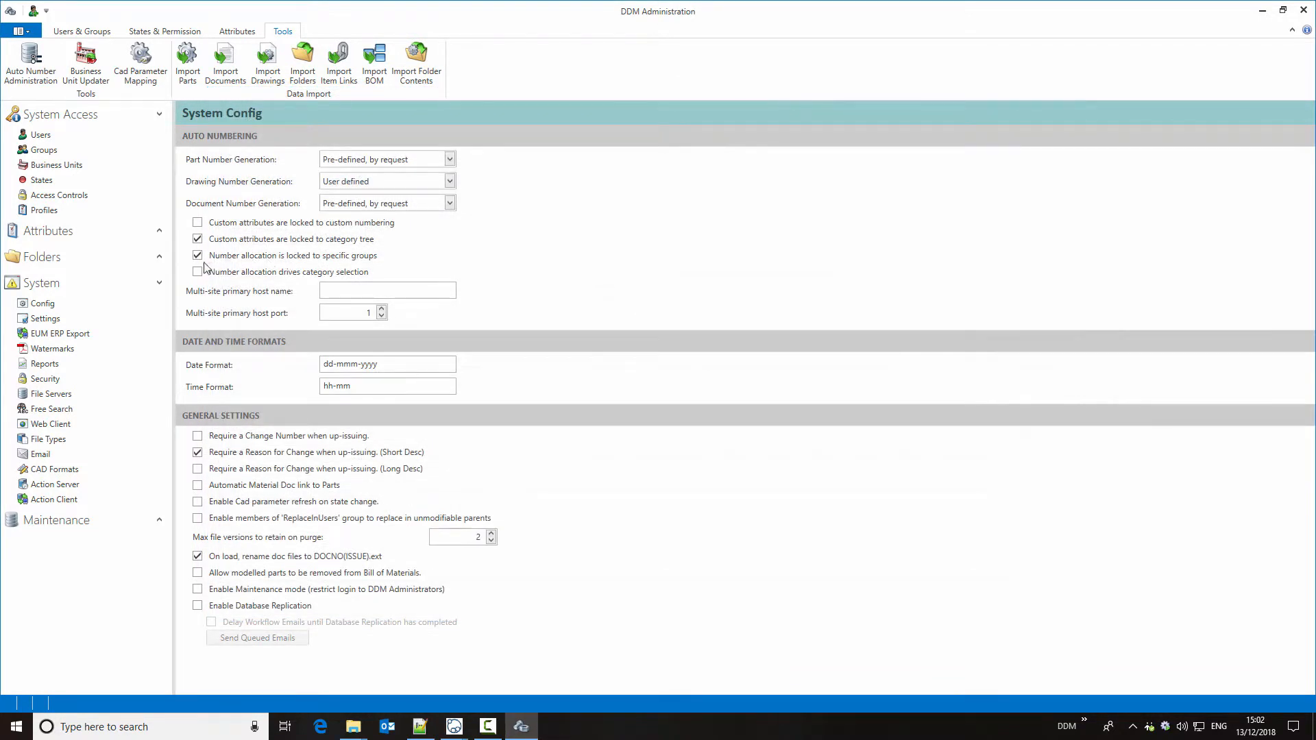
click(197, 256)
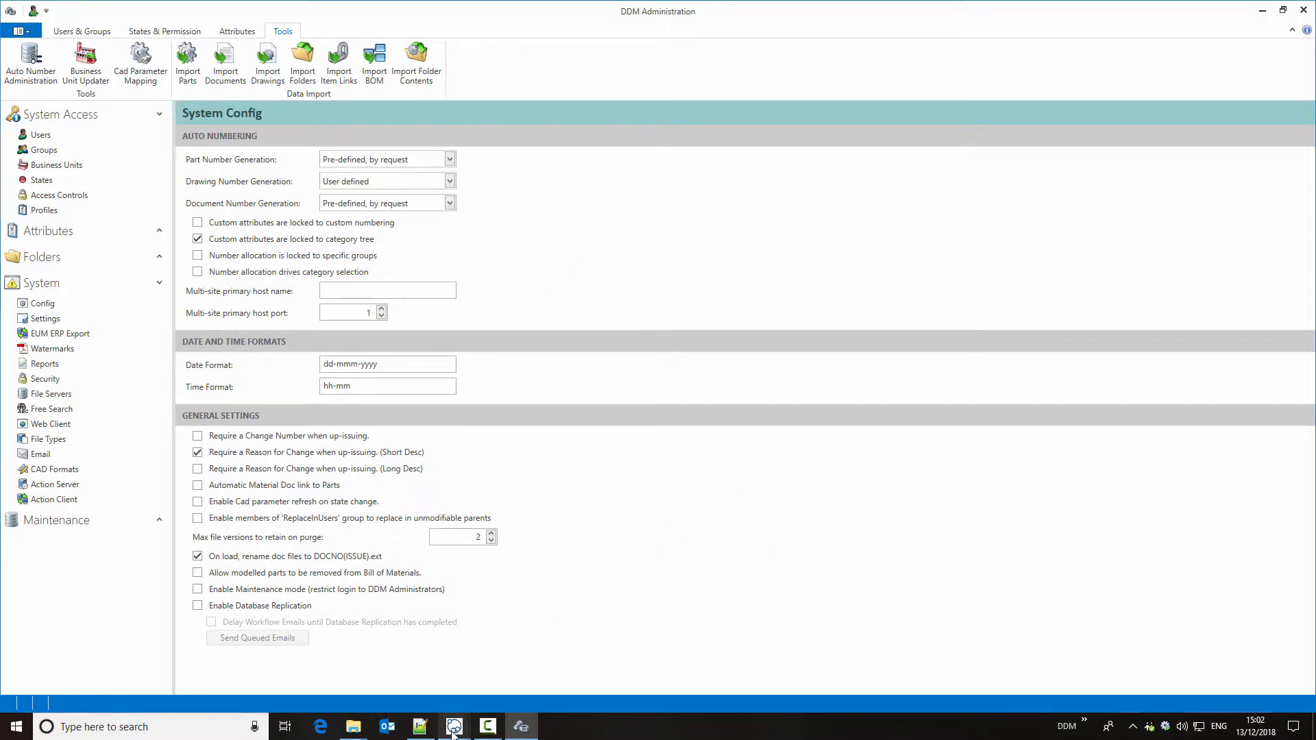
Step: In the Pipe Fitting Test Unit project, add an Opportunities action described "A larger tank would allow double output on testing" and review the available action types
mouse_move(453, 731)
click(561, 663)
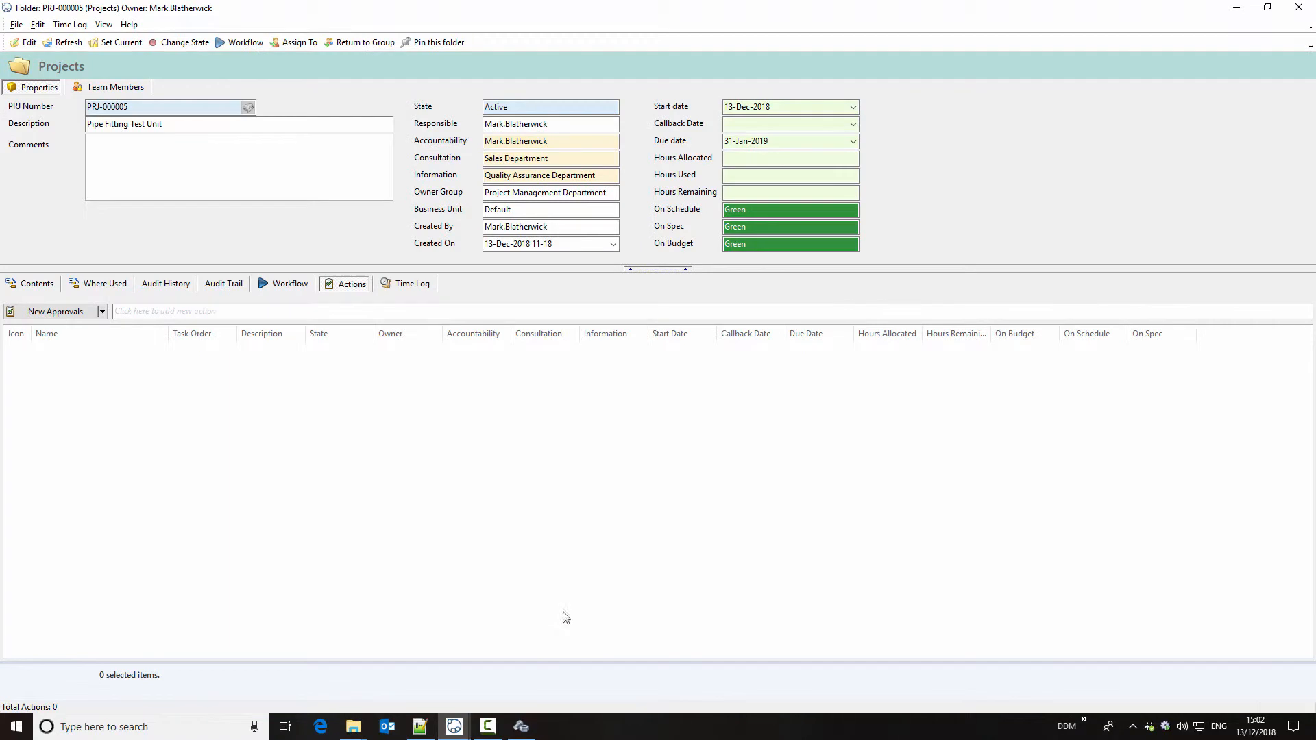
click(102, 312)
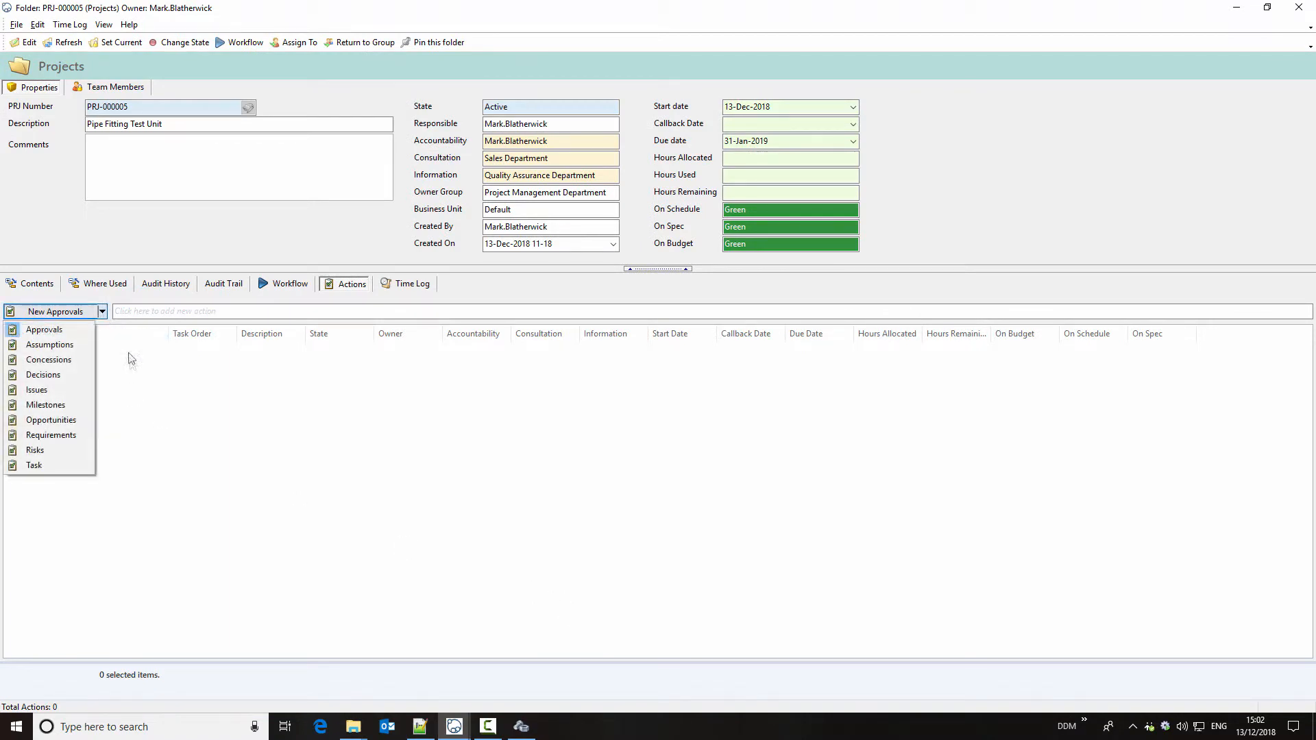
click(52, 420)
text(A larger tank)
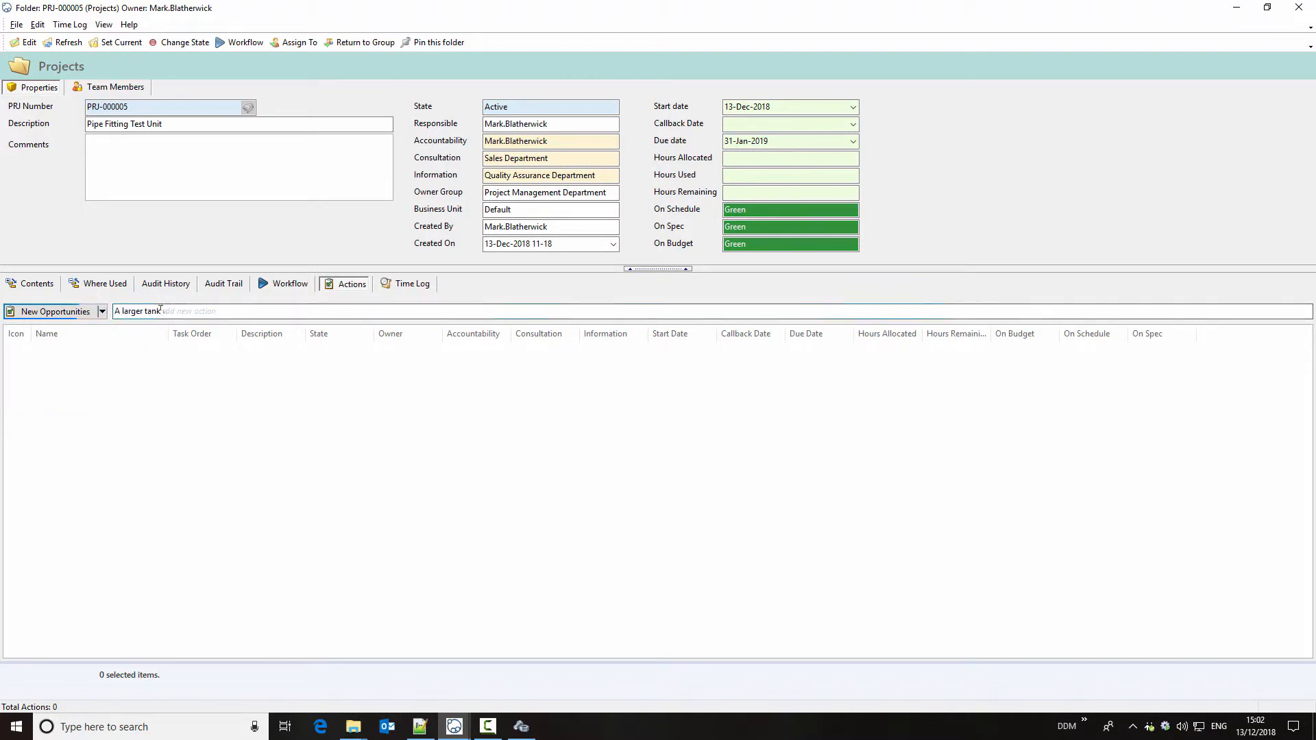
text( would allow double output on testing)
key(Return)
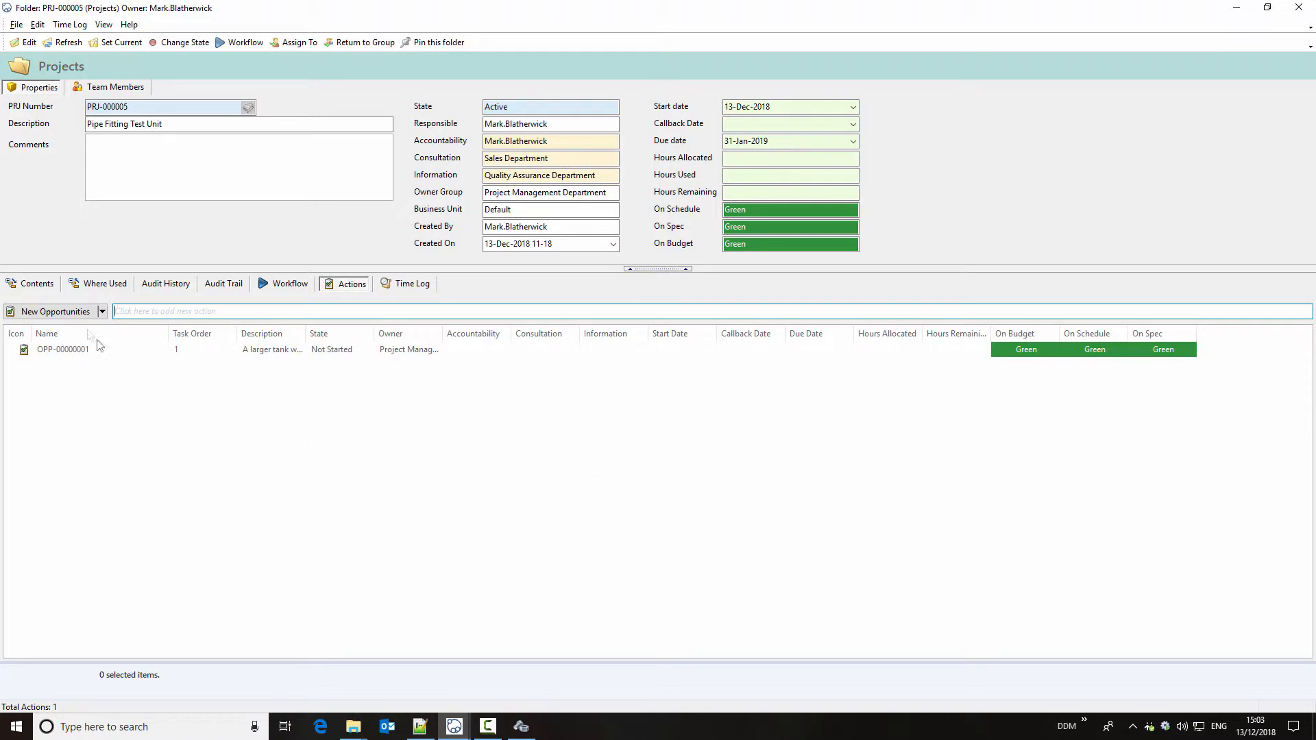
click(102, 312)
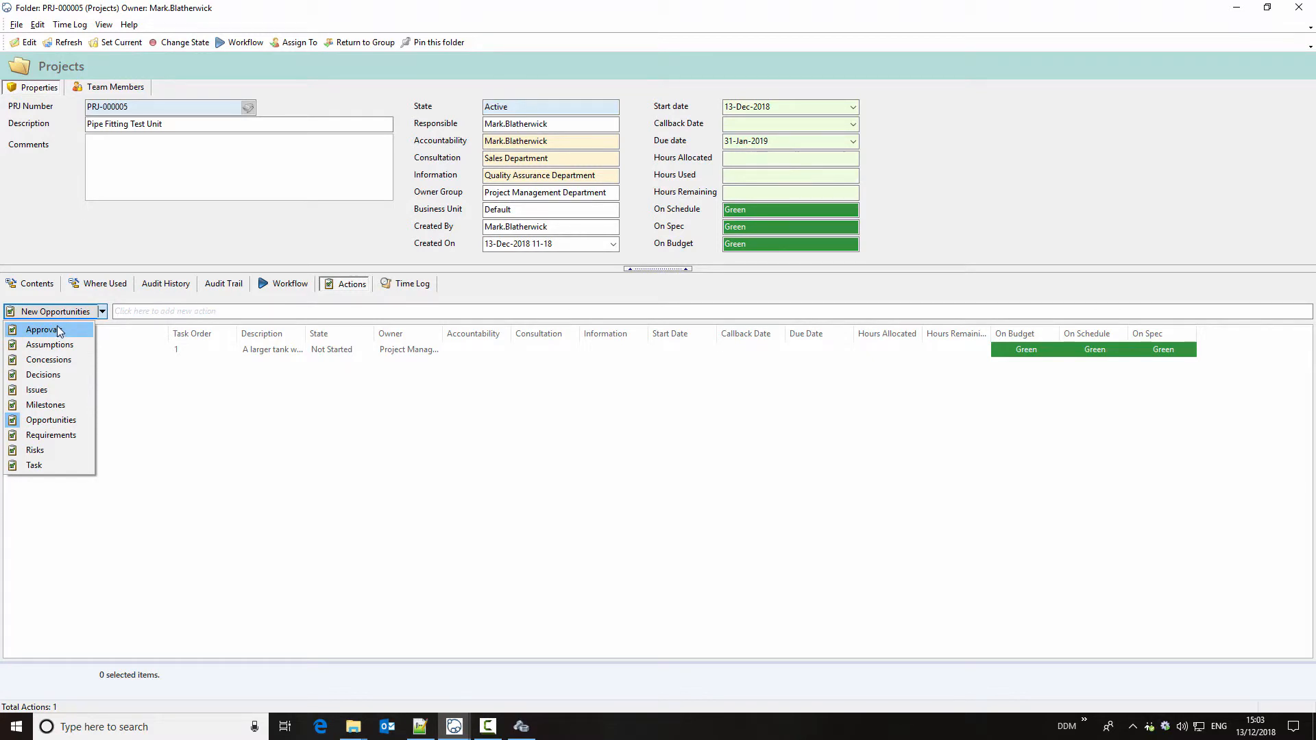
click(366, 444)
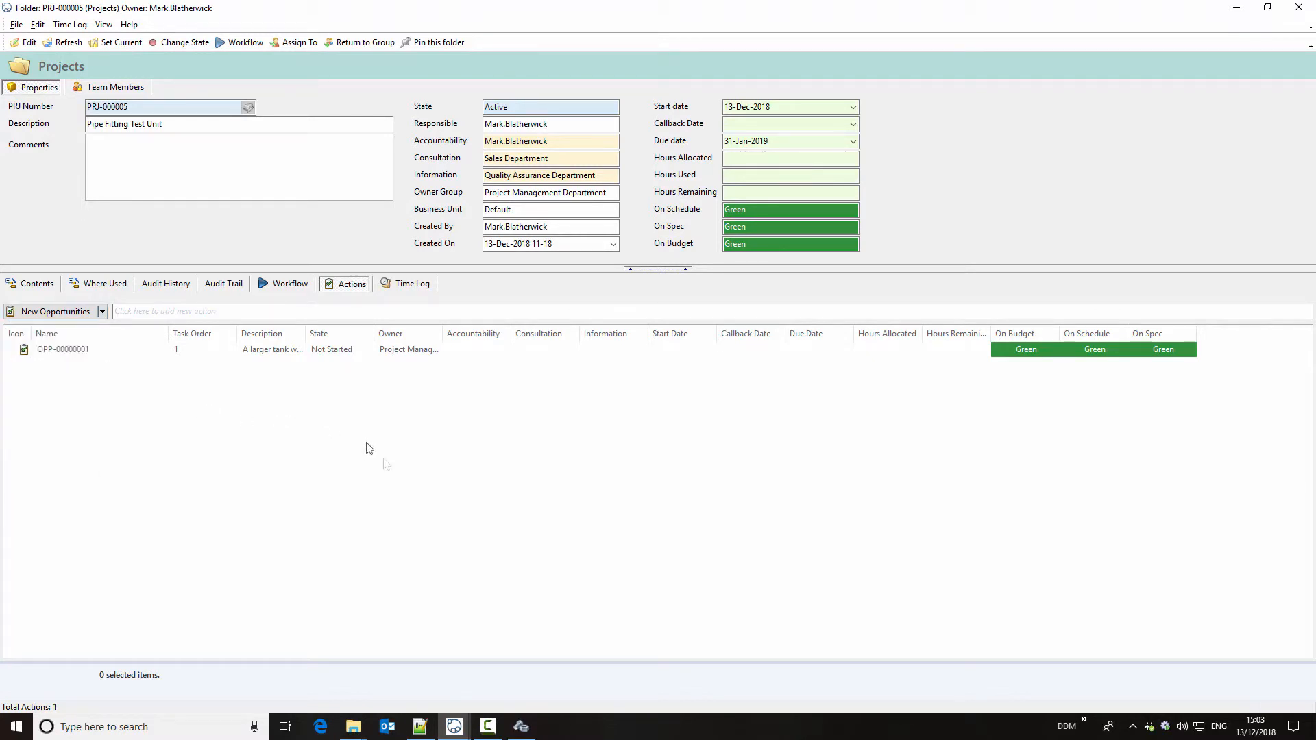
Step: In DDM Administration, remove Concessions from the allowed content types of the Projects folder type and save the change
click(523, 725)
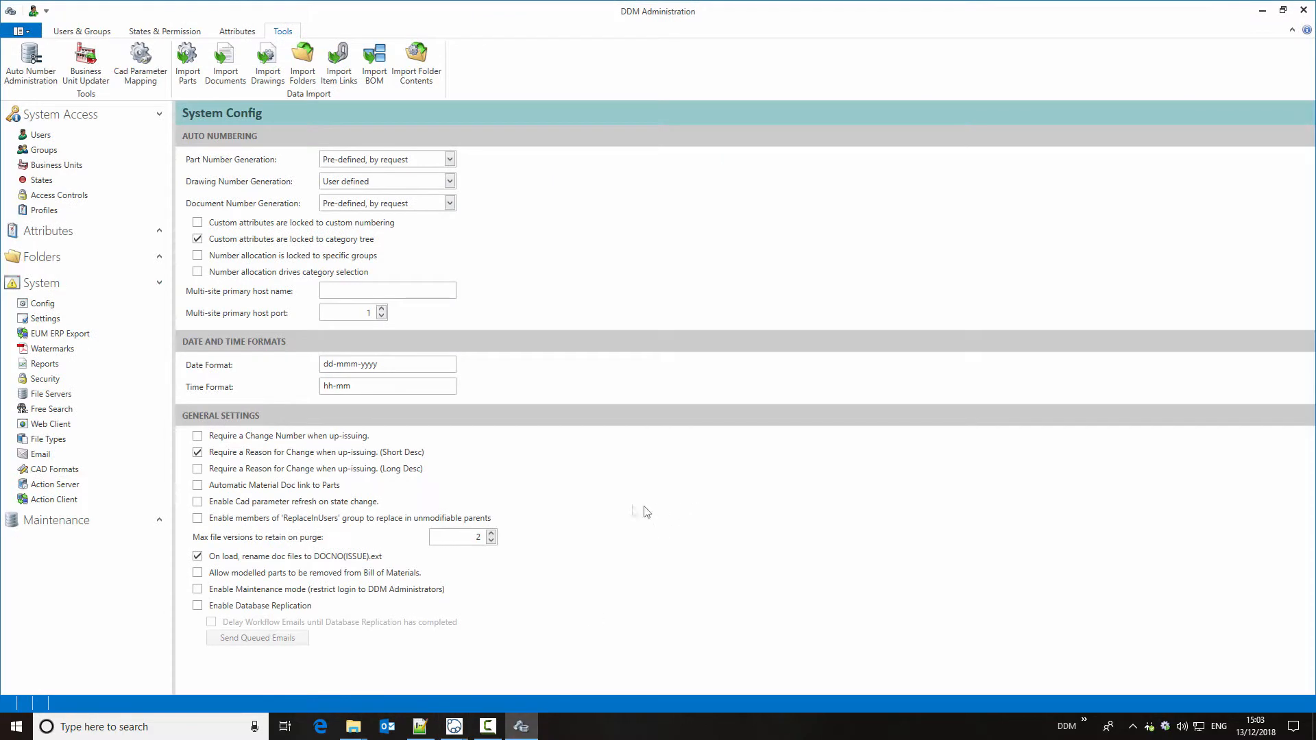
click(141, 259)
click(130, 277)
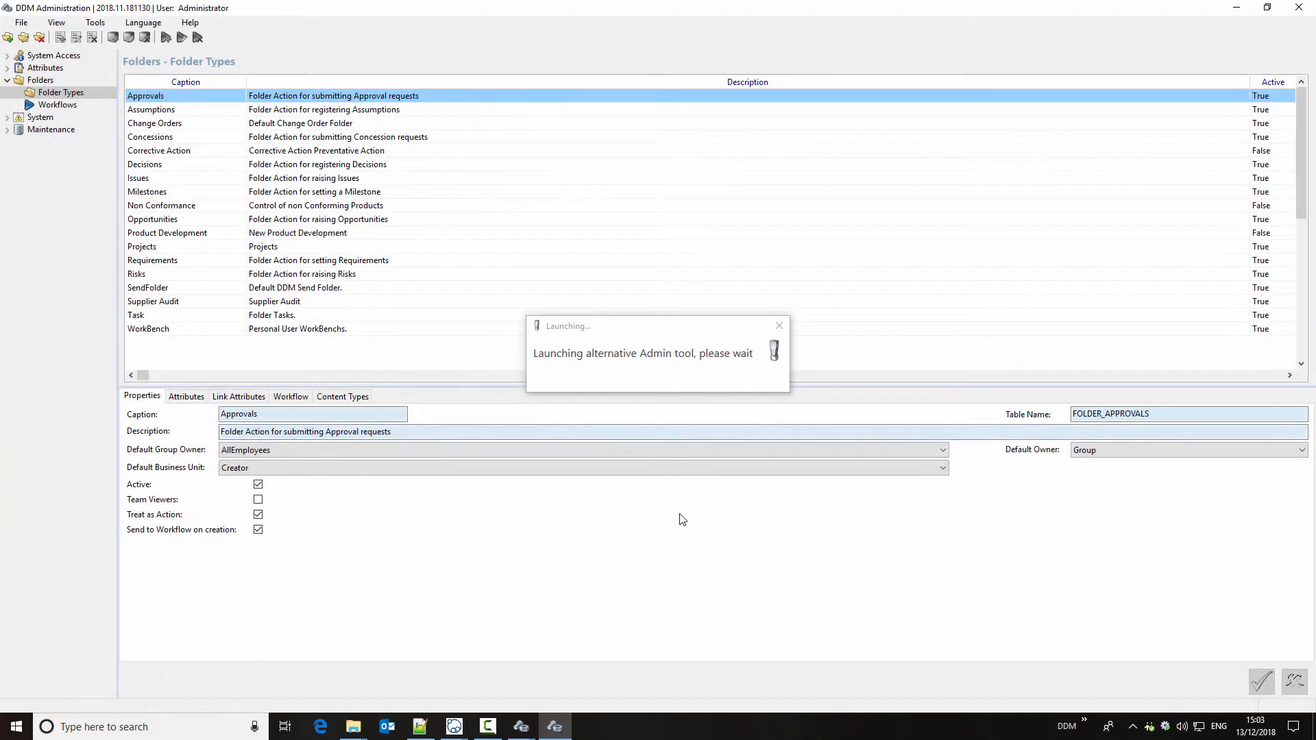
click(193, 248)
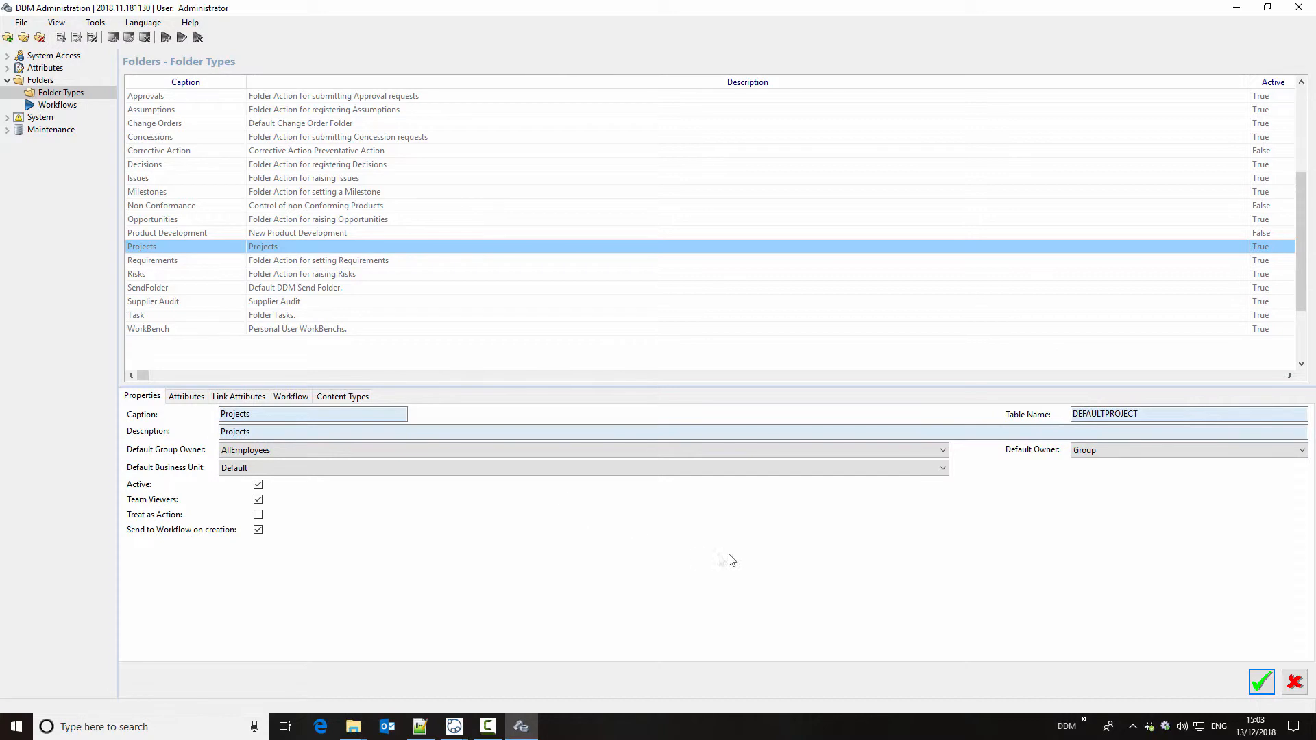
click(344, 397)
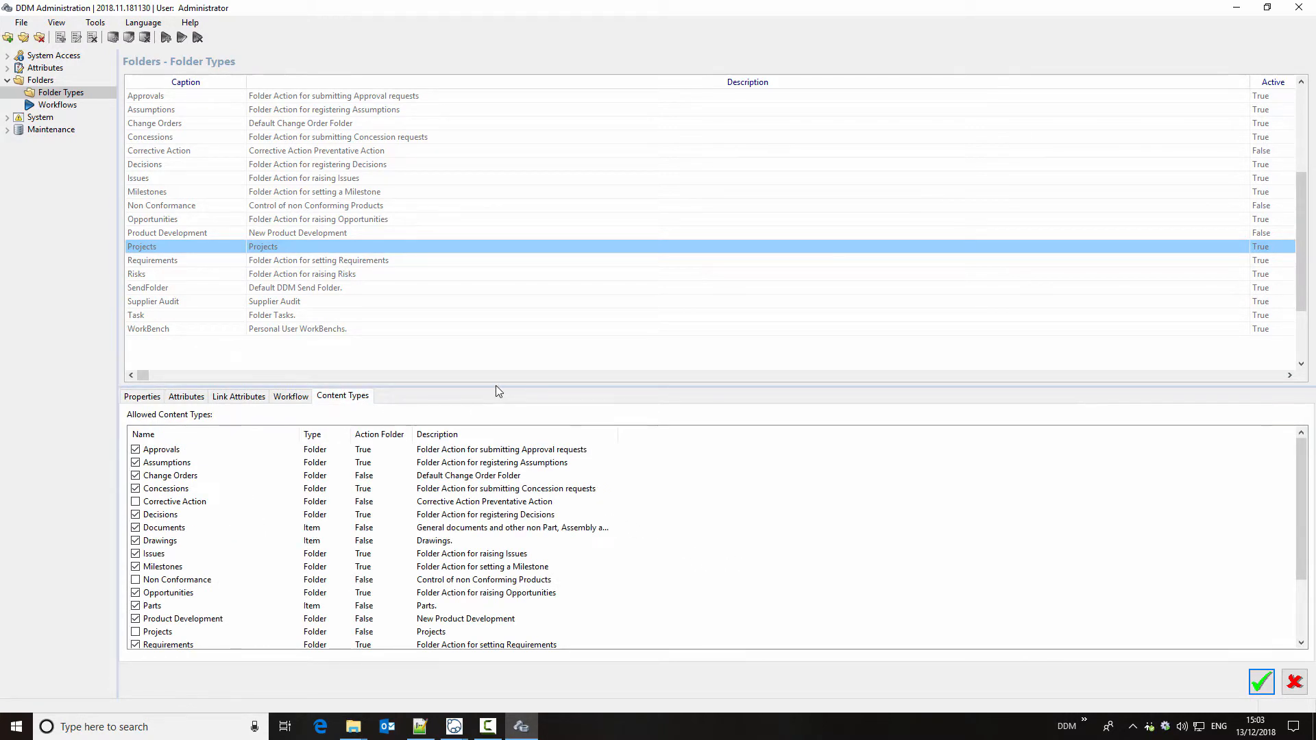
drag(499, 386, 485, 298)
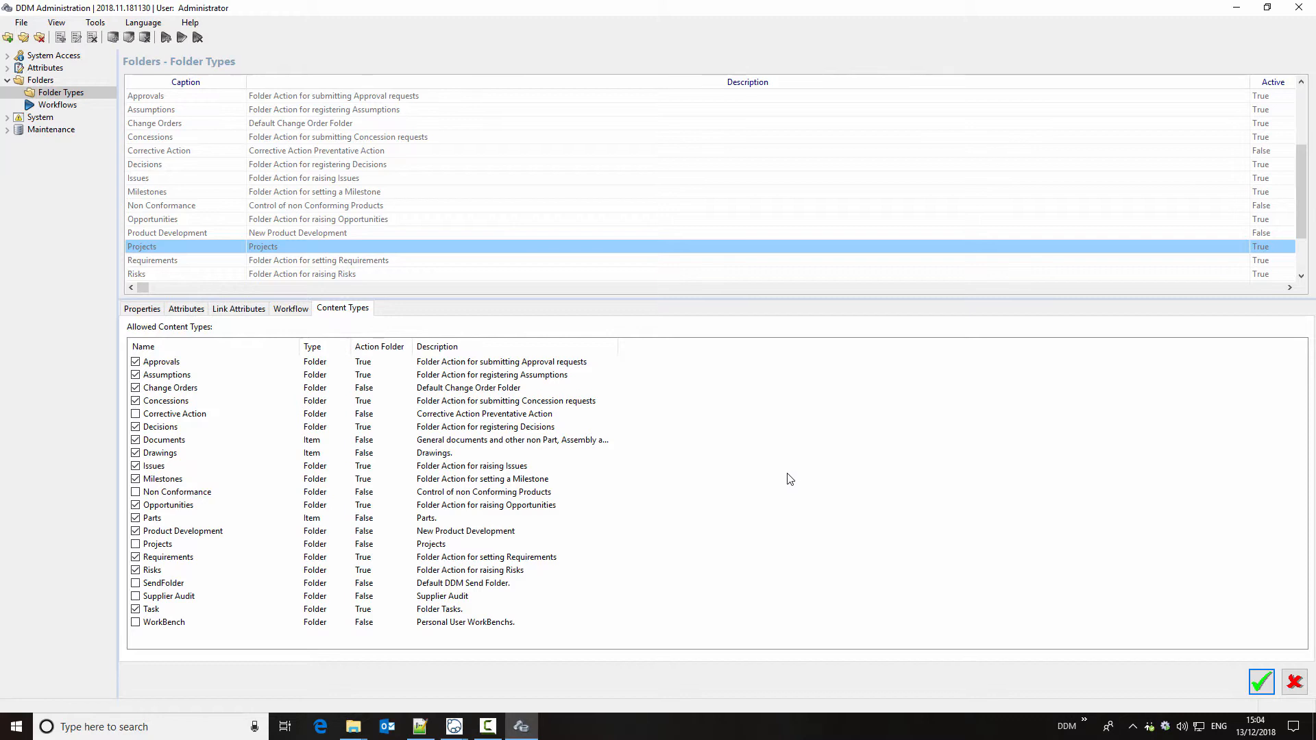
click(135, 401)
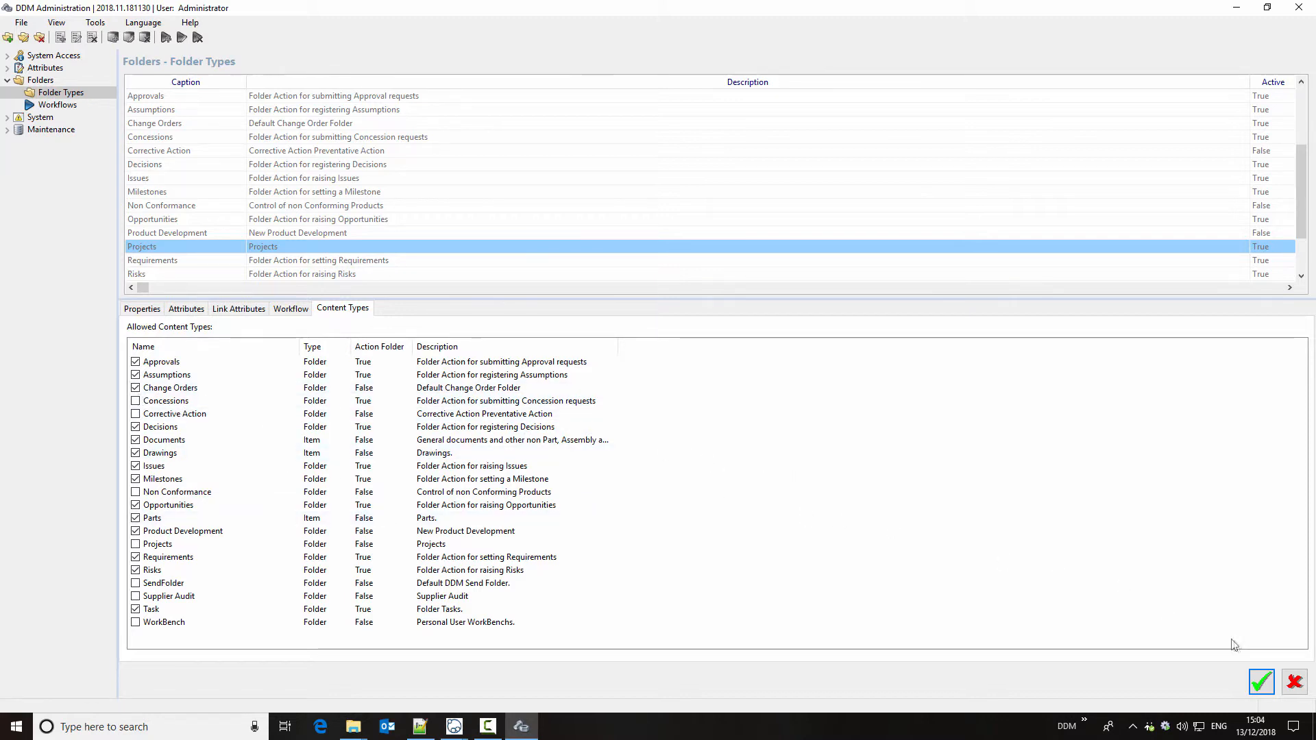
click(1262, 682)
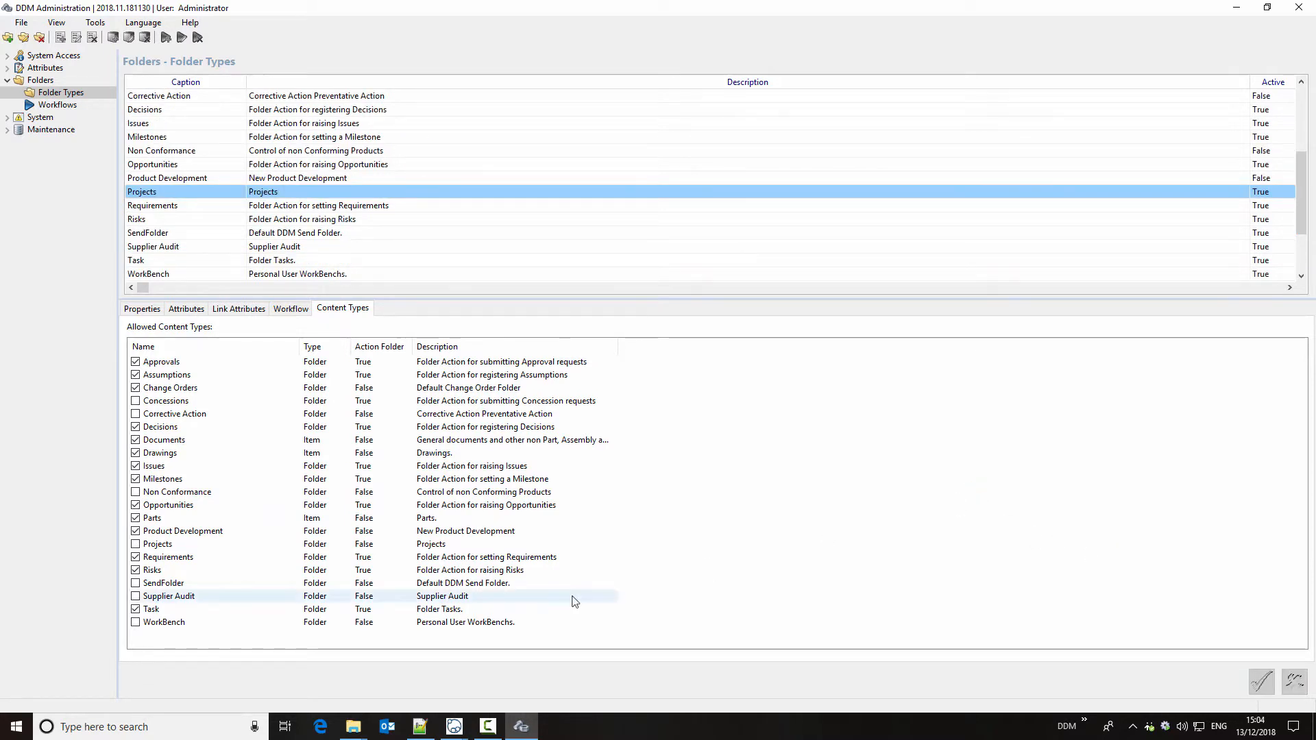
Step: Check which action types the Pipe Fitting Test Unit project offers for new actions, and return to the folder types in DDM Administration
mouse_move(455, 725)
click(511, 658)
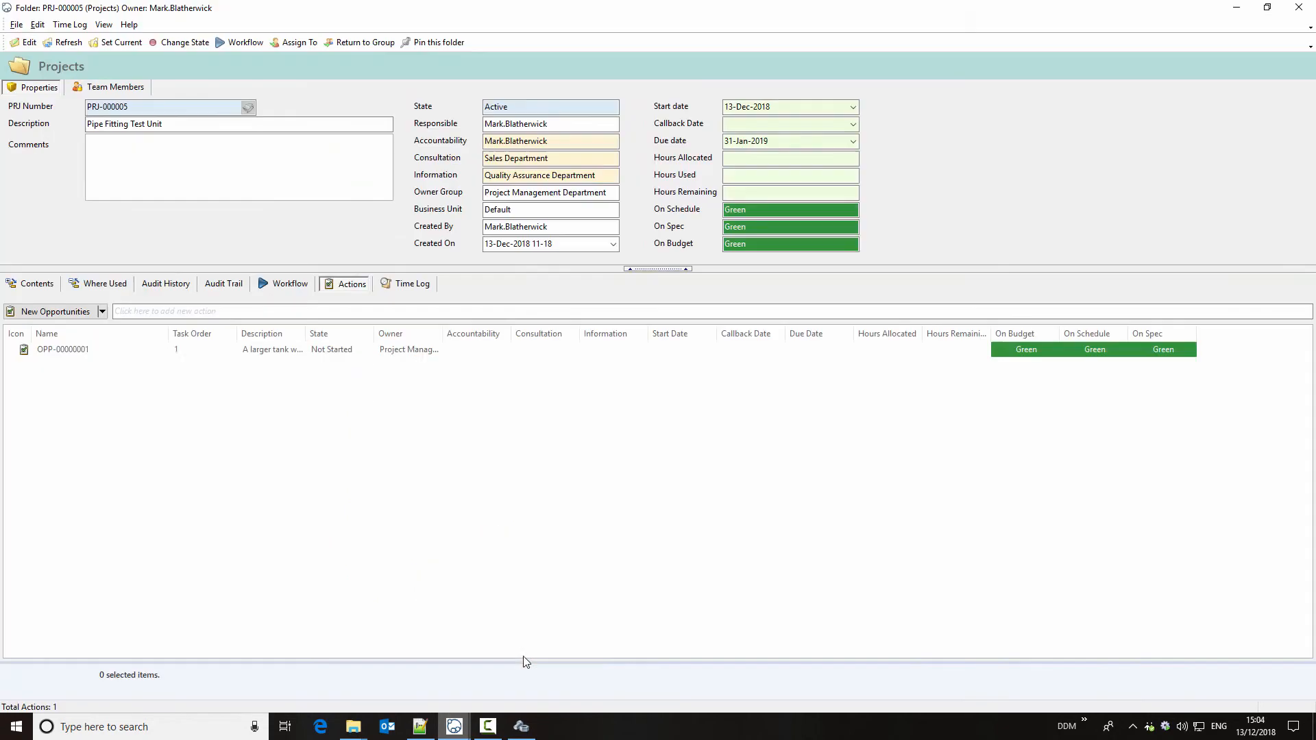
click(101, 311)
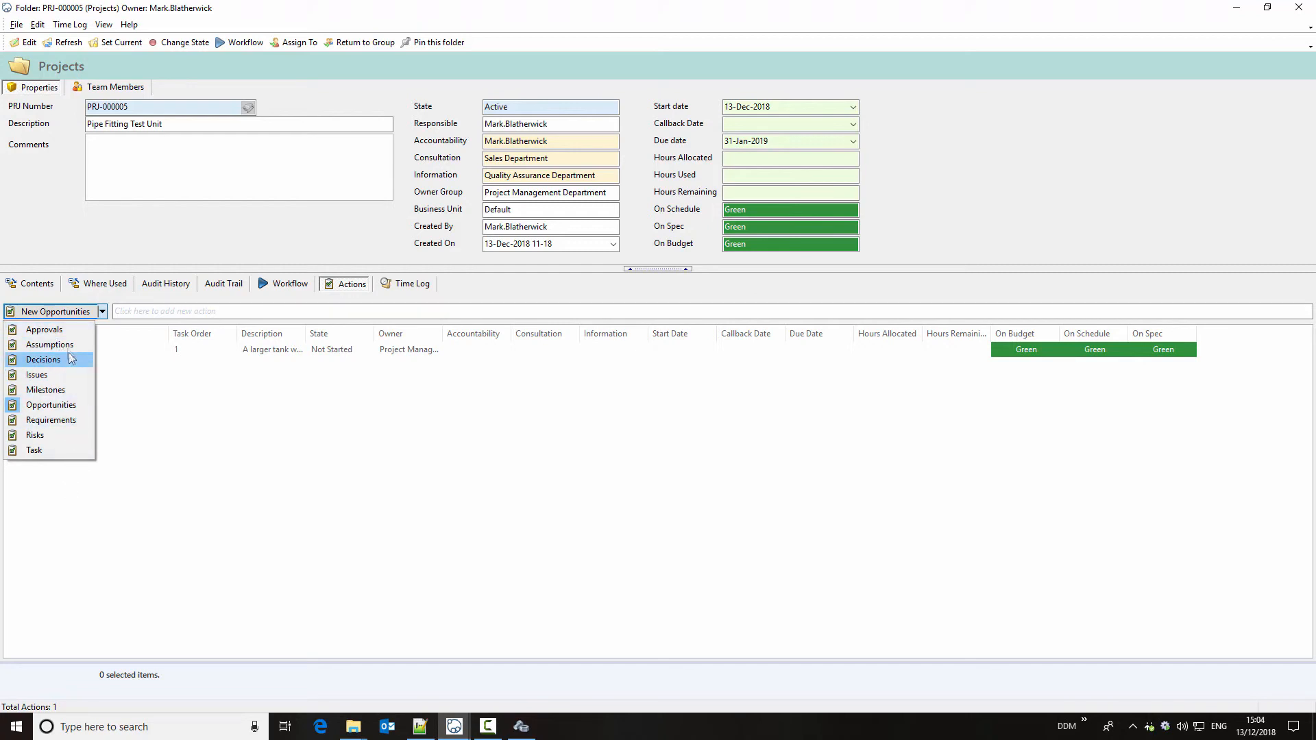
click(384, 486)
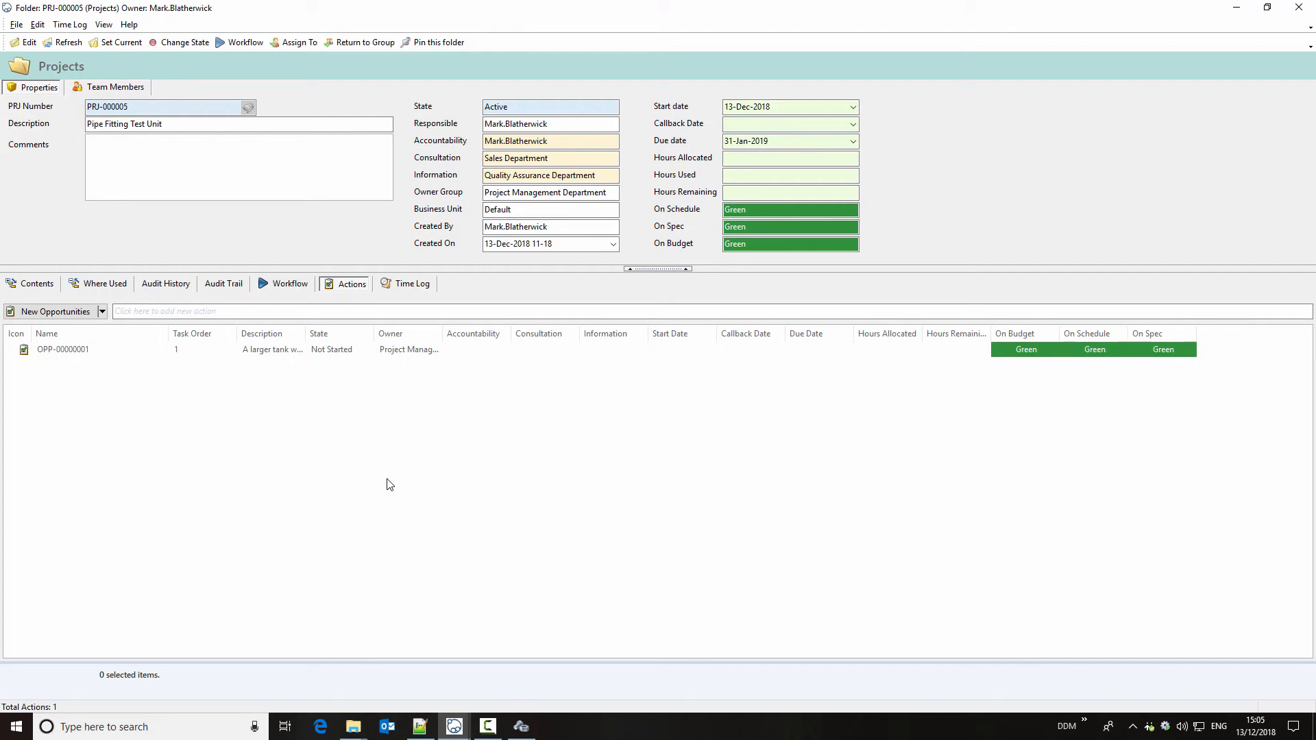
click(521, 726)
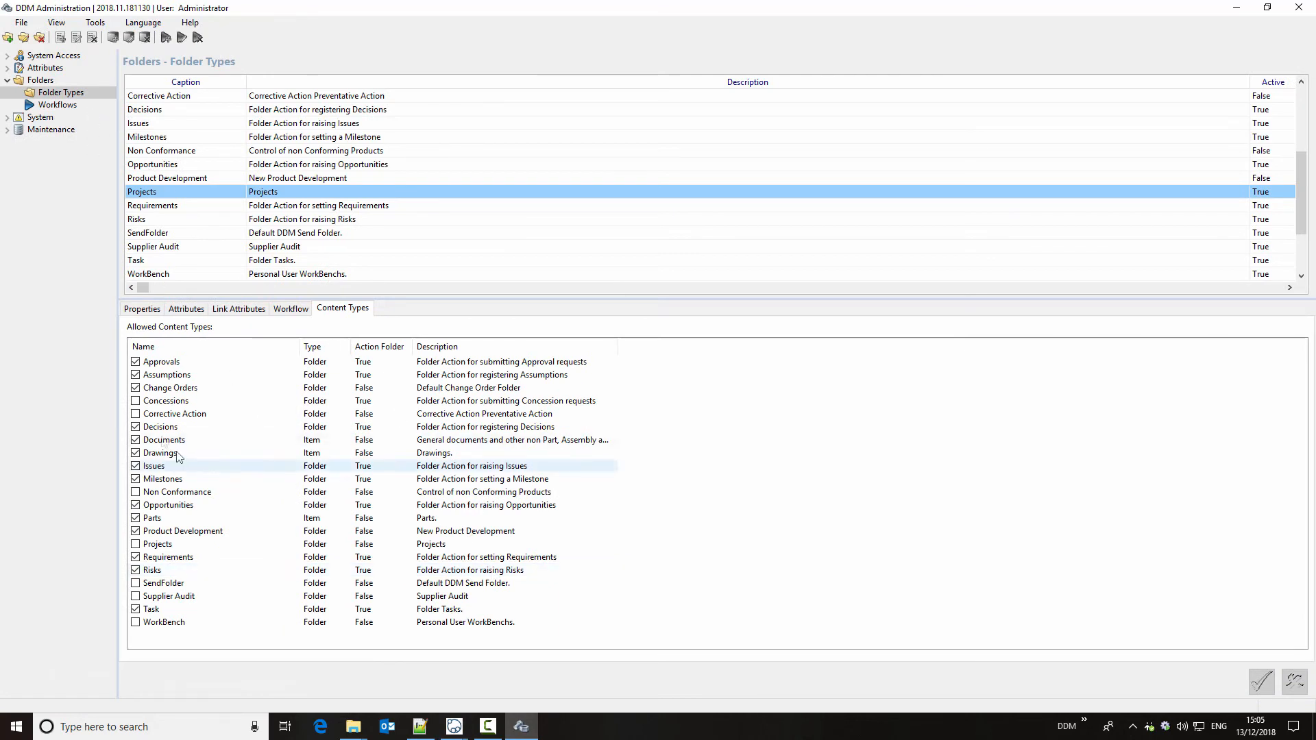